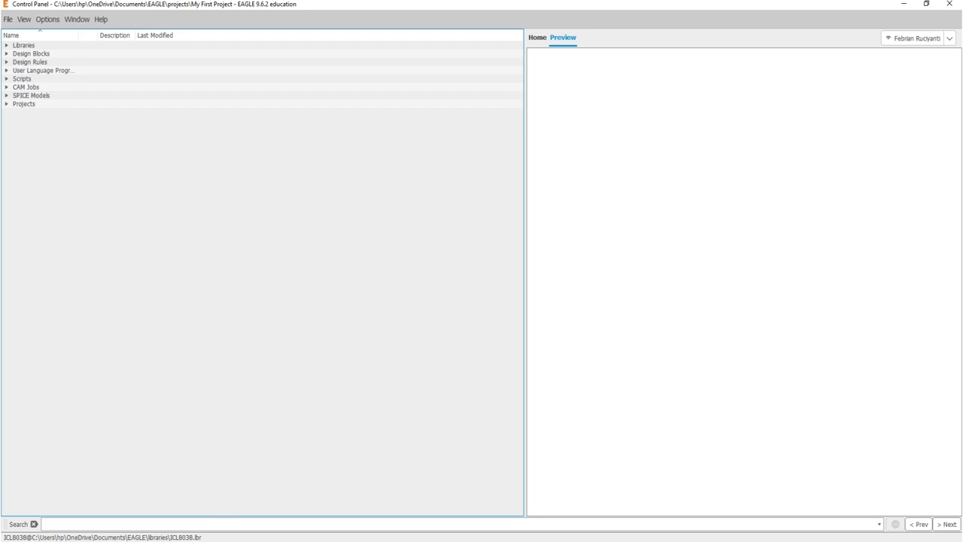
# Switch to the NE555 datasheet in the browser, maximise it and review the pin configuration, pin functions and operating characteristics pages
pyautogui.click(255, 541)
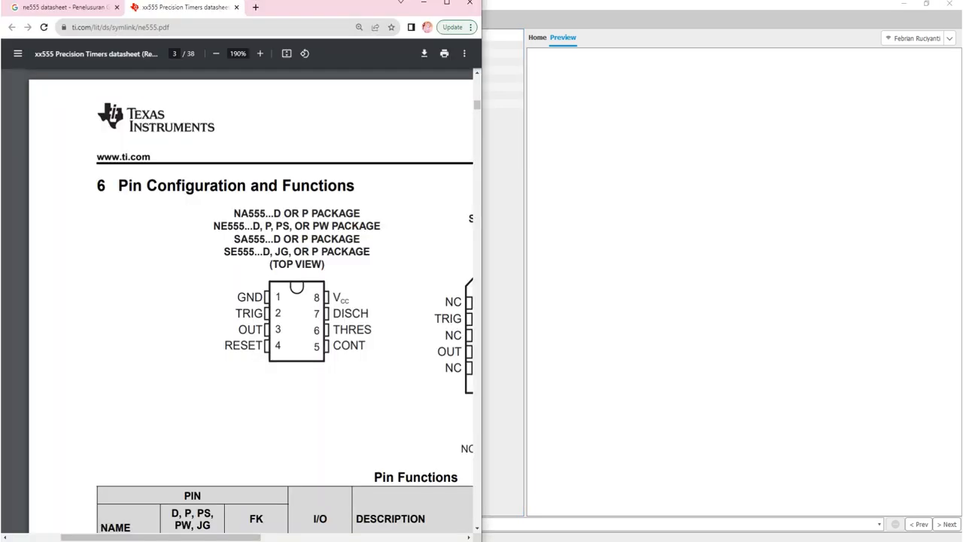
pyautogui.click(446, 6)
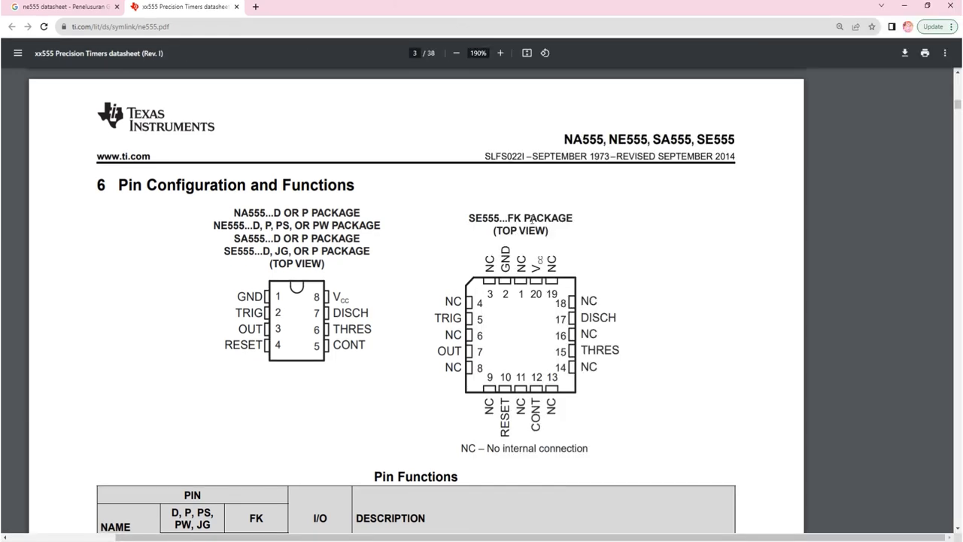
pyautogui.scroll(-8, 532, 219)
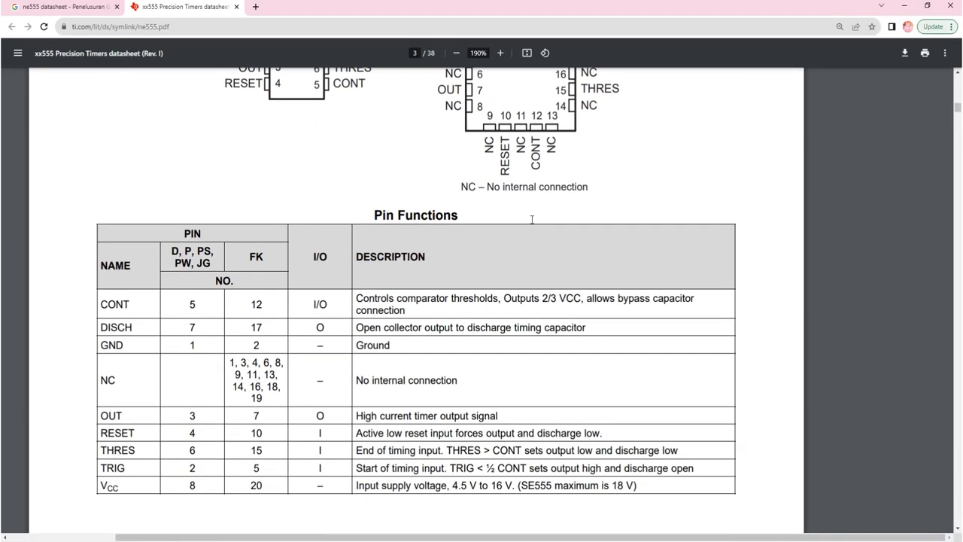
pyautogui.scroll(-20, 532, 219)
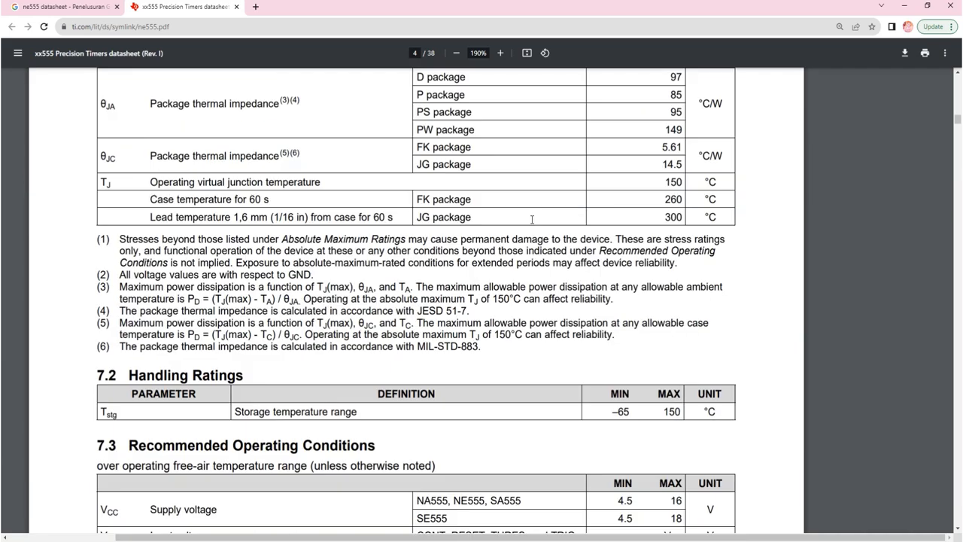
pyautogui.scroll(-12, 532, 219)
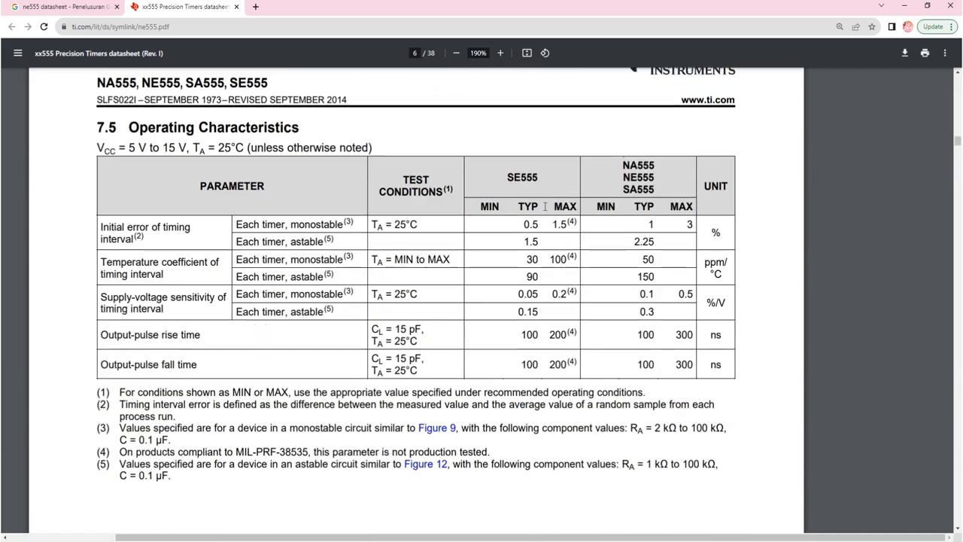
pyautogui.scroll(-15, 547, 205)
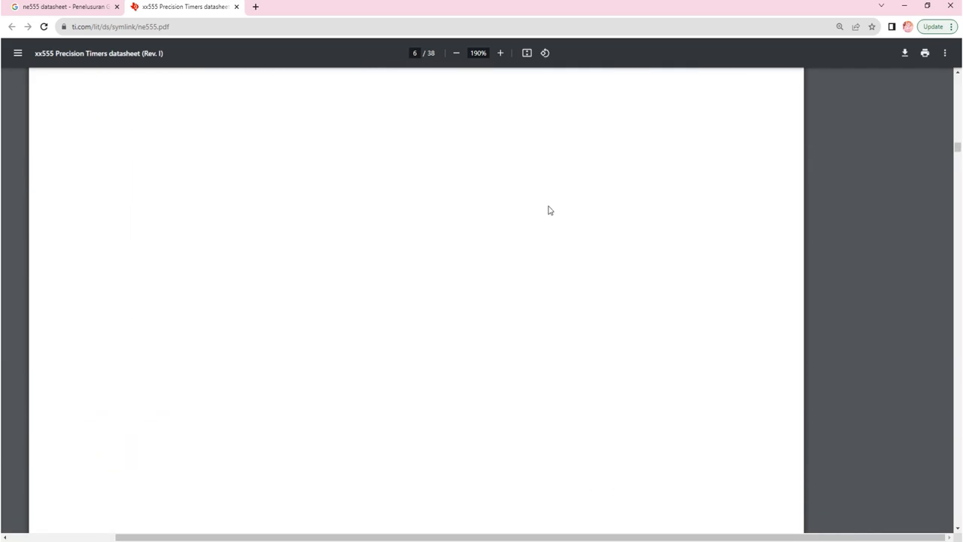
# Find the P (R-PDIP-T8) plastic dual-in-line package drawing on page 34 of the datasheet and view it at 150%
pyautogui.click(958, 154)
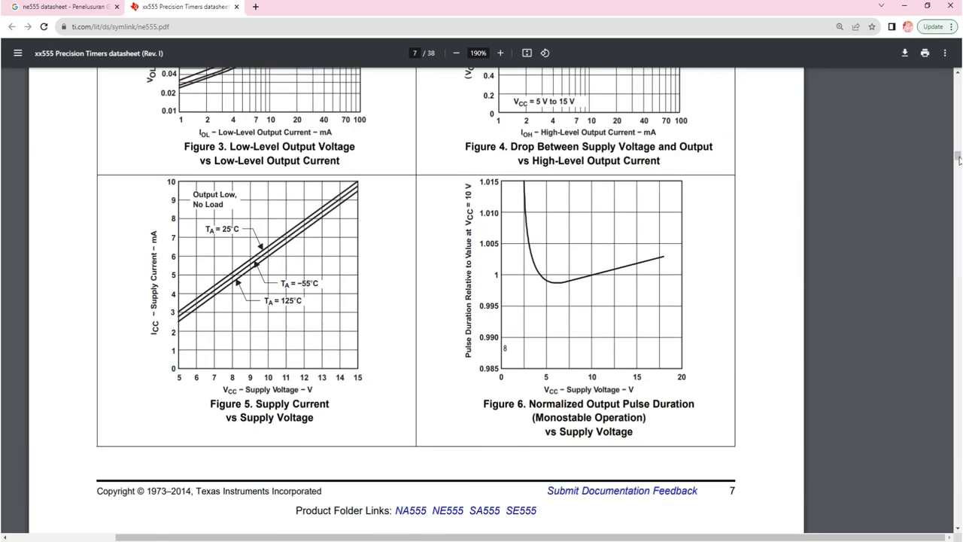
pyautogui.moveTo(958, 157); pyautogui.dragTo(925, 439)
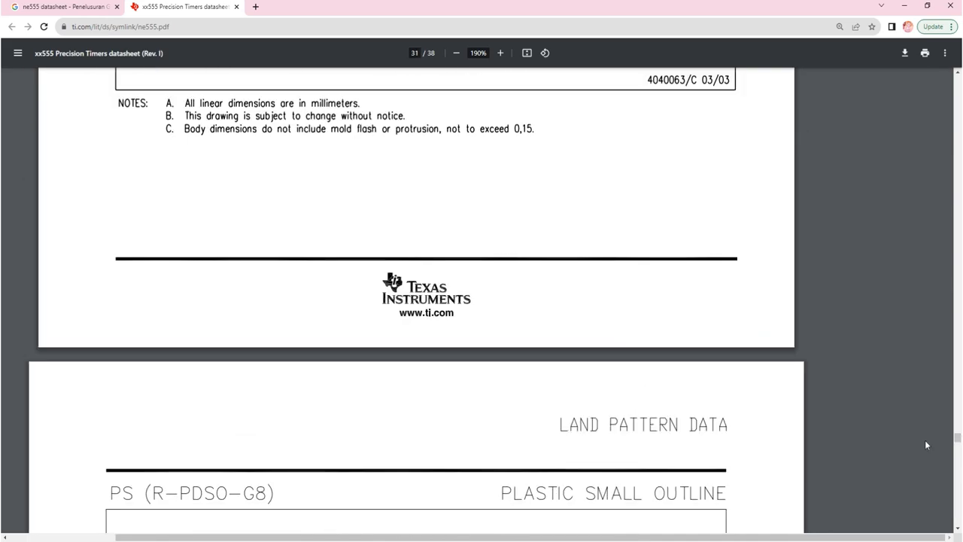
pyautogui.scroll(-10, 538, 239)
pyautogui.scroll(-20, 538, 242)
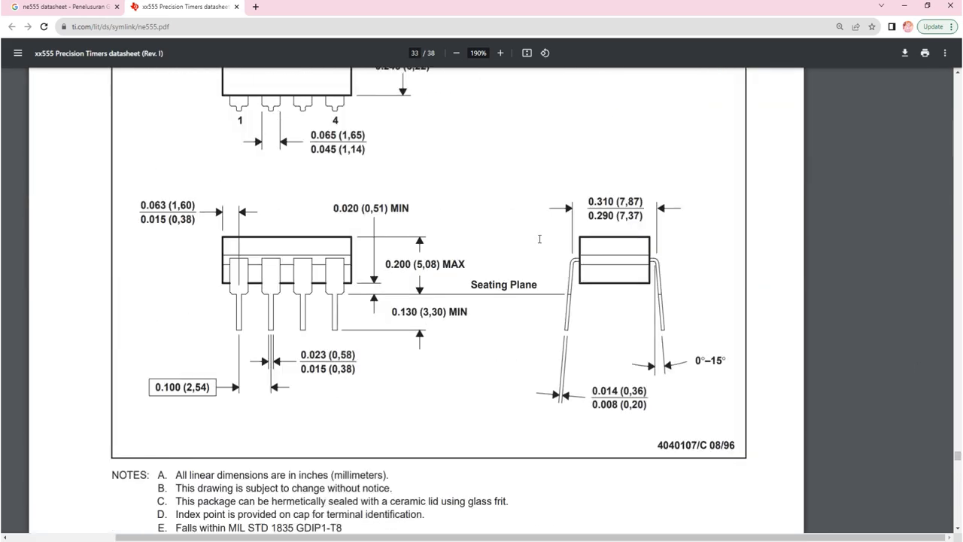
pyautogui.scroll(-3, 540, 238)
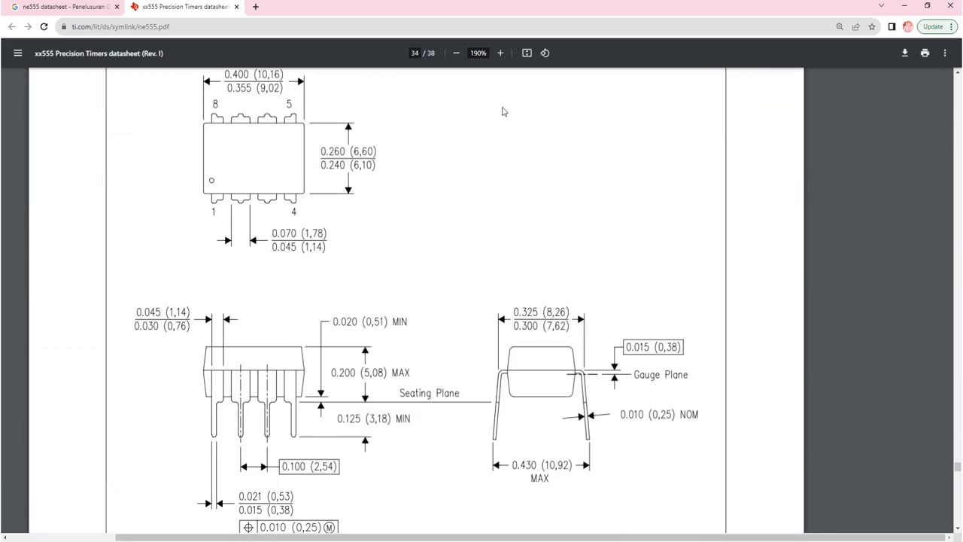
pyautogui.click(457, 52)
pyautogui.click(457, 53)
pyautogui.scroll(2, 482, 112)
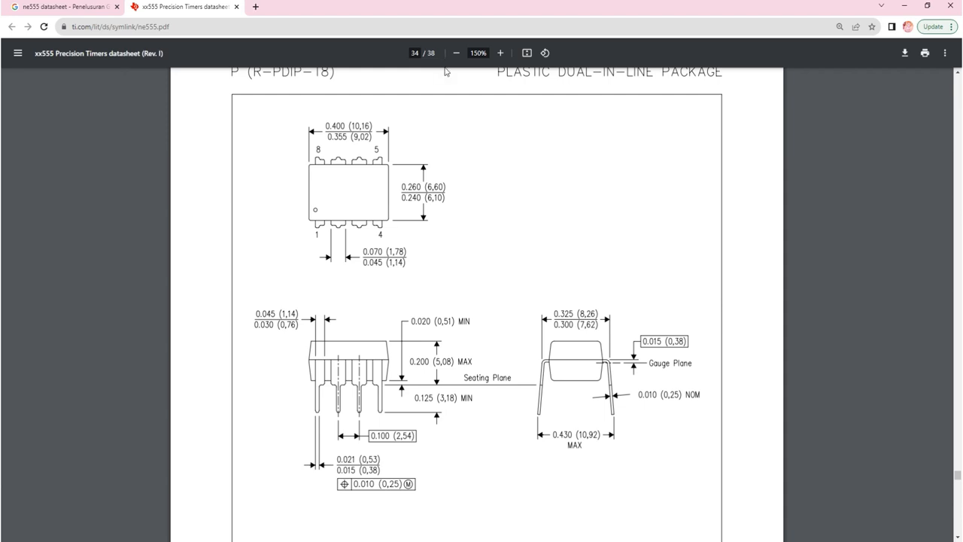
pyautogui.scroll(1, 520, 159)
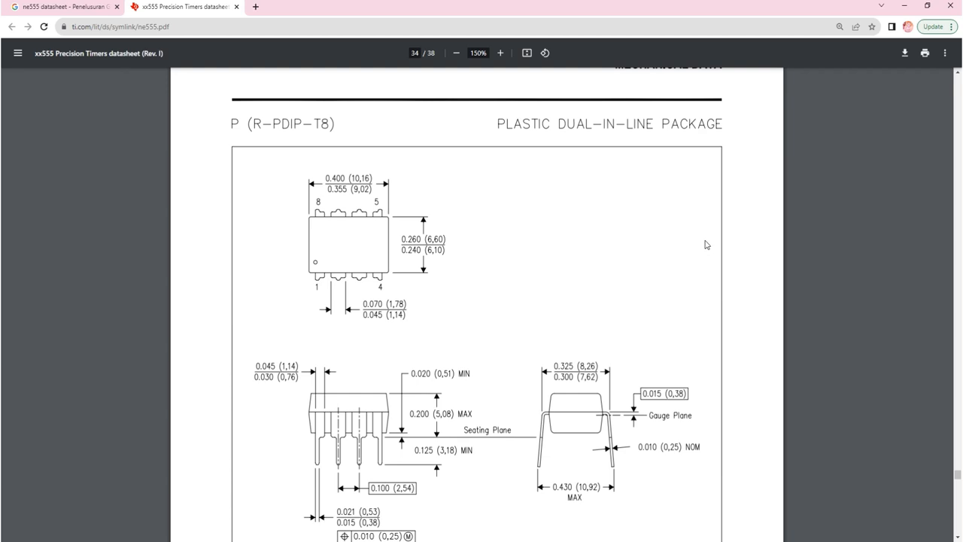
# Switch to the EAGLE window with the ICL8038 footprint and examine its pads, outline and name and value texts at full view
pyautogui.moveTo(260, 536)
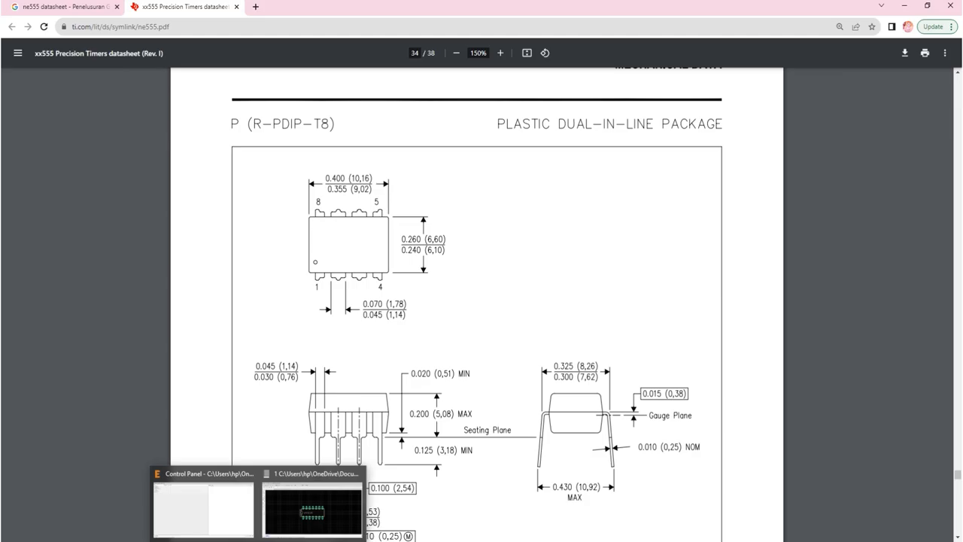
pyautogui.click(306, 503)
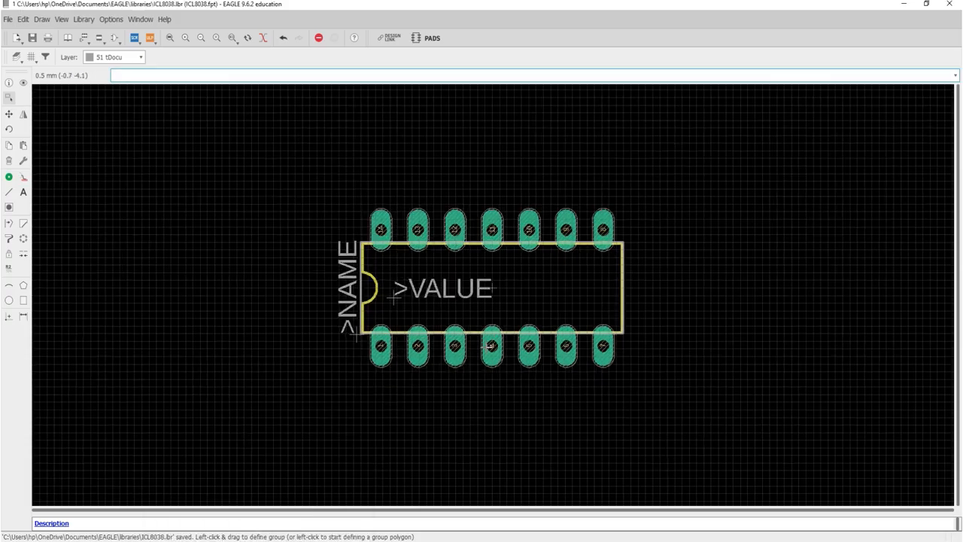
pyautogui.click(169, 39)
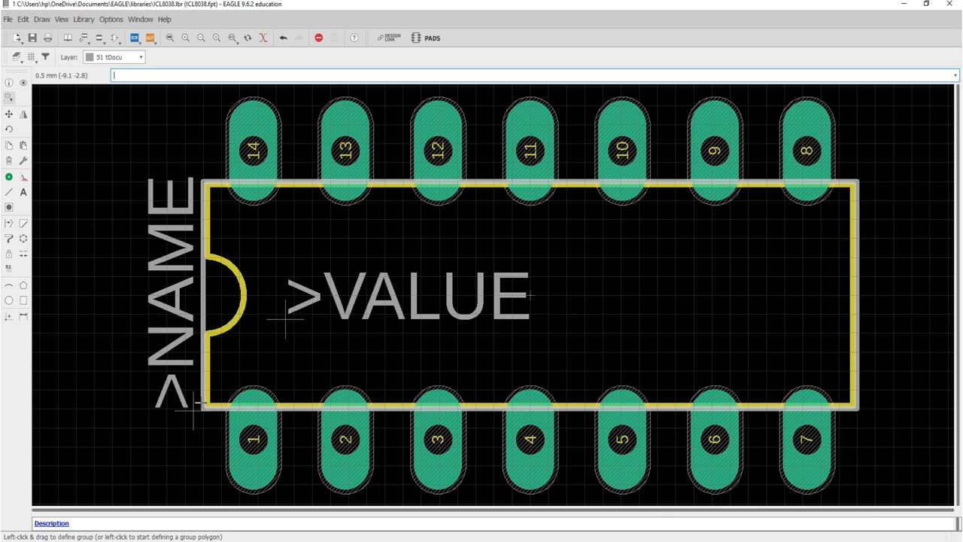
pyautogui.rightClick(205, 295)
pyautogui.press('Escape')
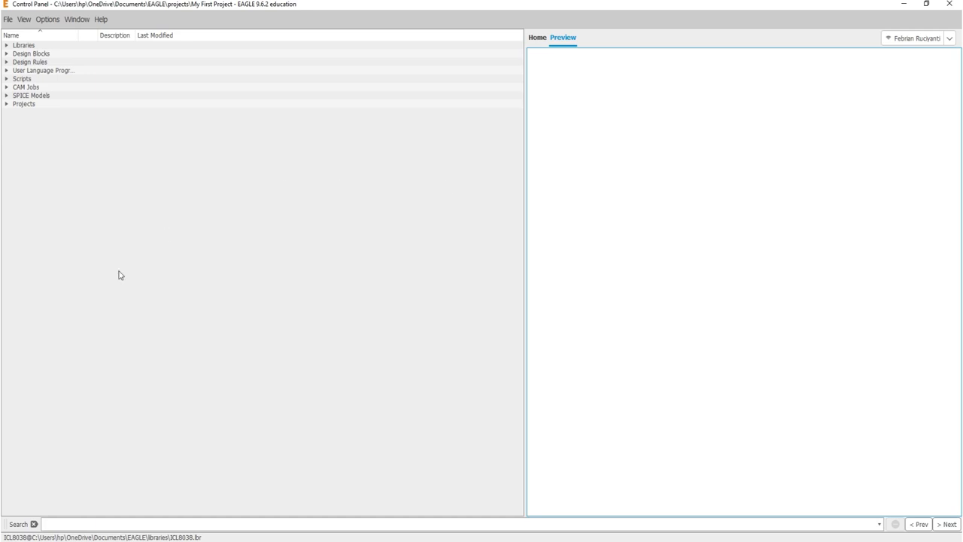
# Open NE555P_library.lbr from the user libraries folder for editing
pyautogui.click(6, 47)
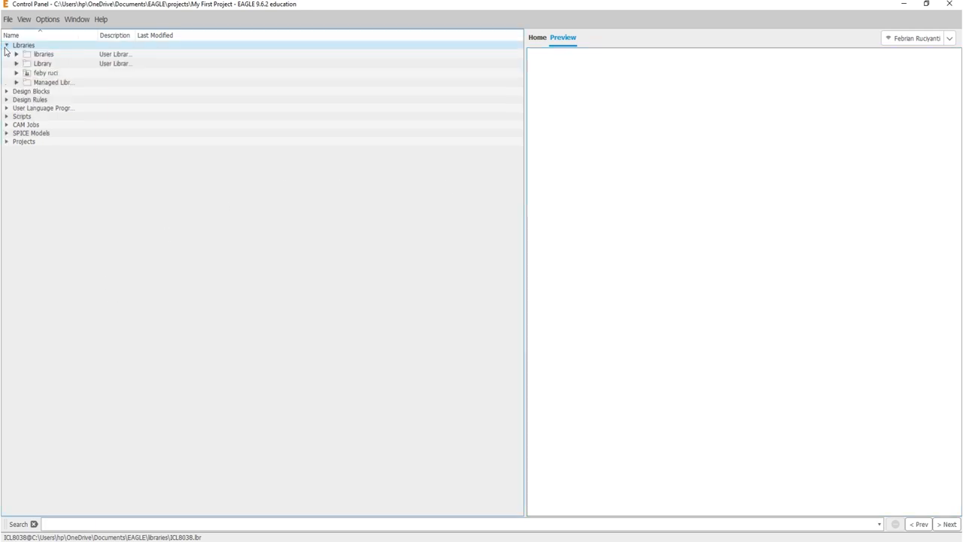
pyautogui.click(15, 55)
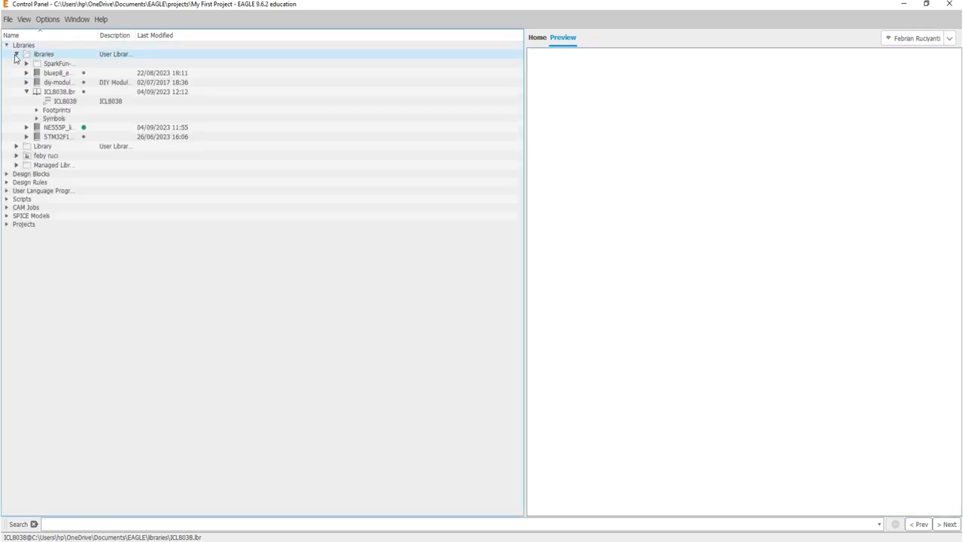
pyautogui.click(26, 91)
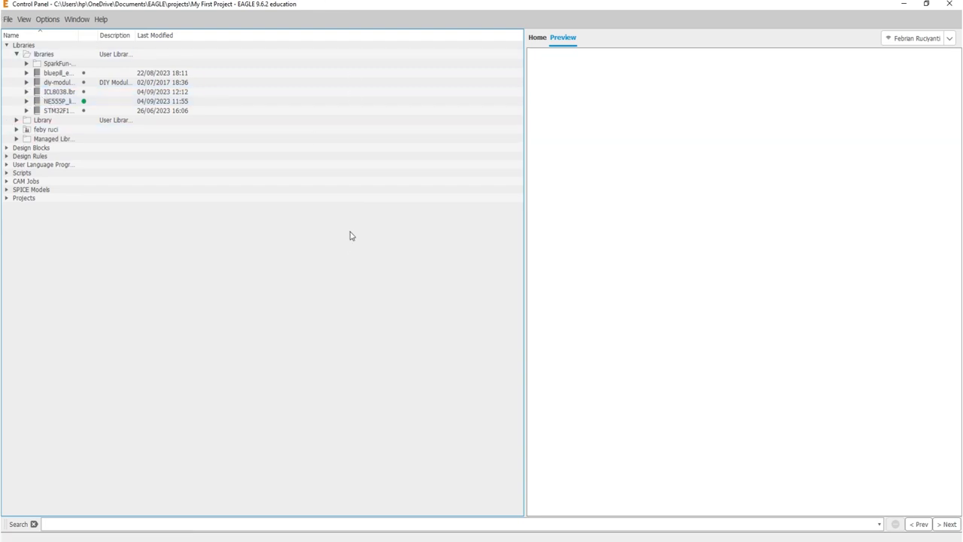
pyautogui.click(41, 103)
pyautogui.rightClick(48, 105)
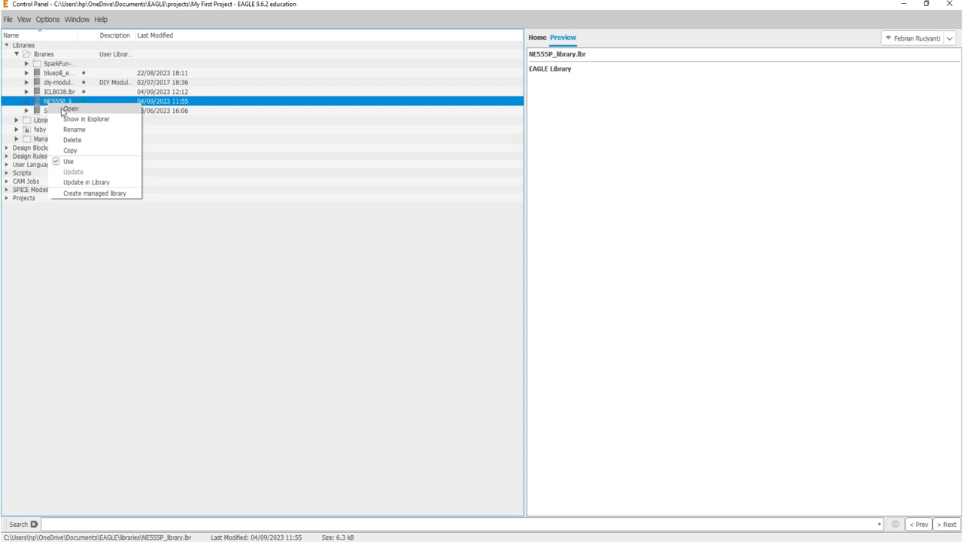
pyautogui.click(67, 109)
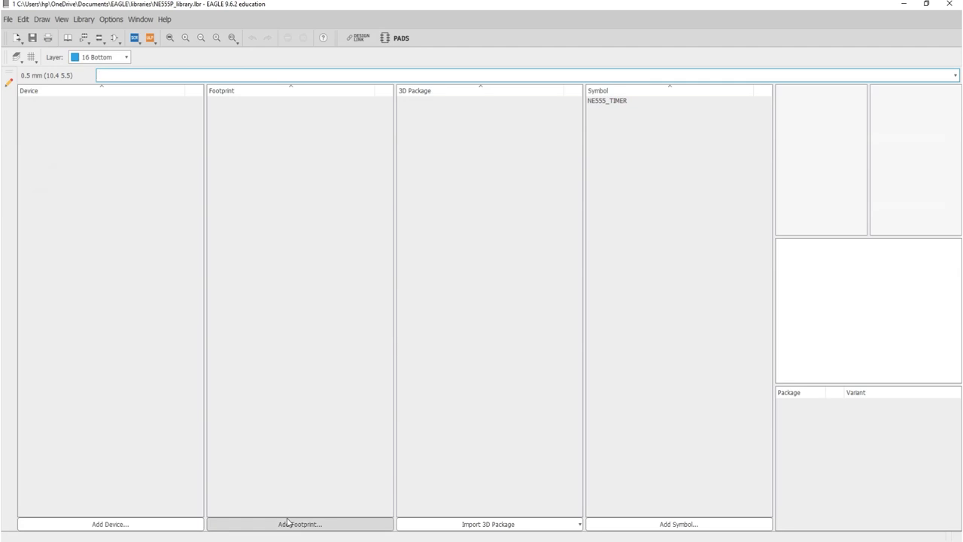
# Create a new footprint named NE555_PDIP8 in the library
pyautogui.click(102, 39)
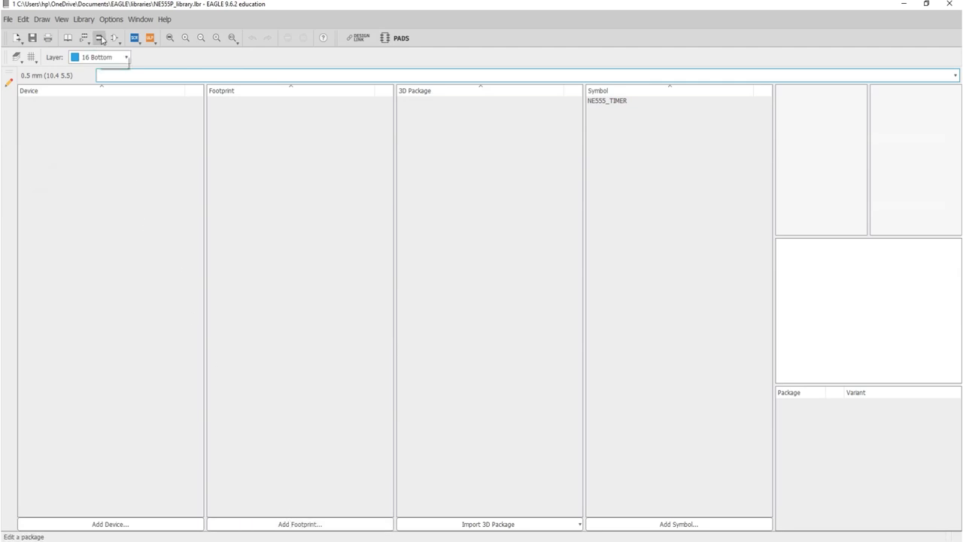
pyautogui.moveTo(114, 18); pyautogui.dragTo(306, 172)
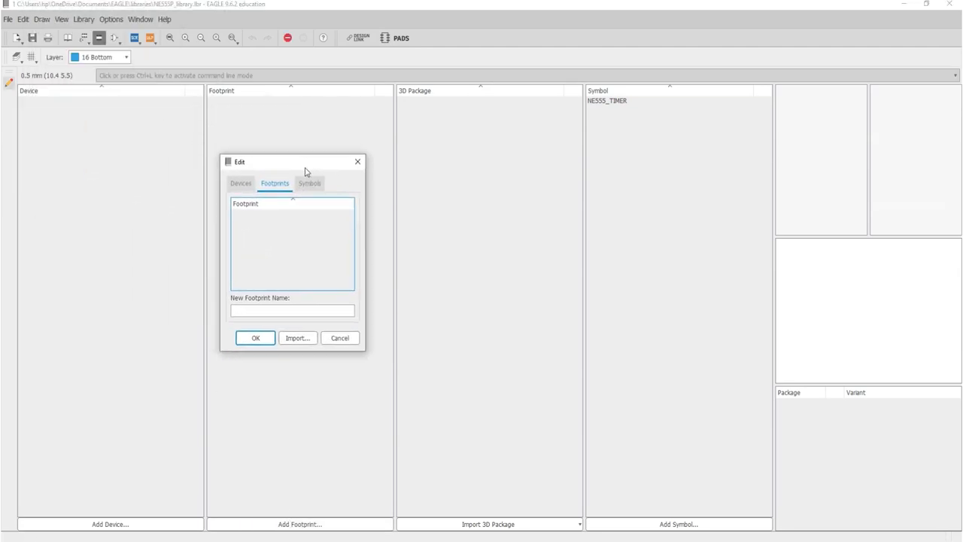
pyautogui.click(343, 314)
pyautogui.write('NE')
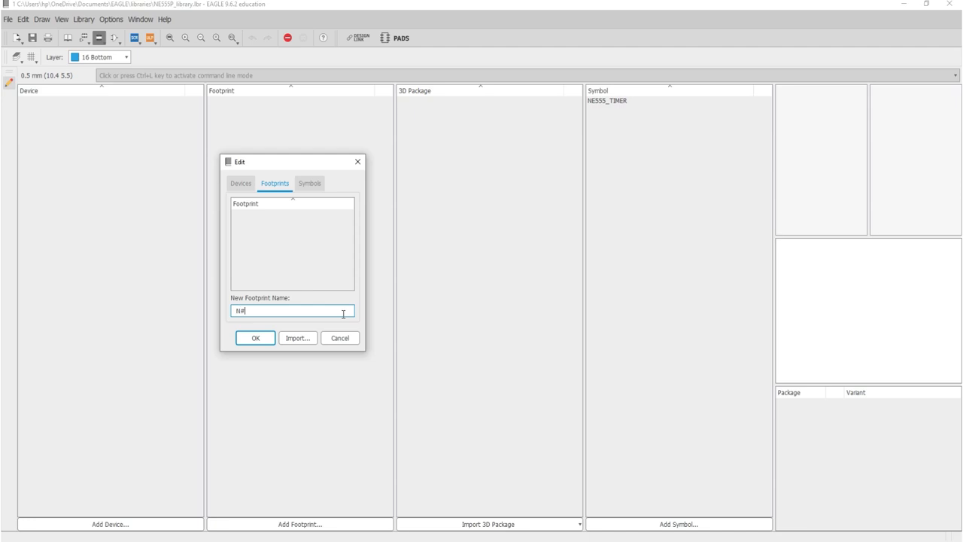
pyautogui.press('BackSpace')
pyautogui.write('E555_PDIP8')
pyautogui.click(273, 335)
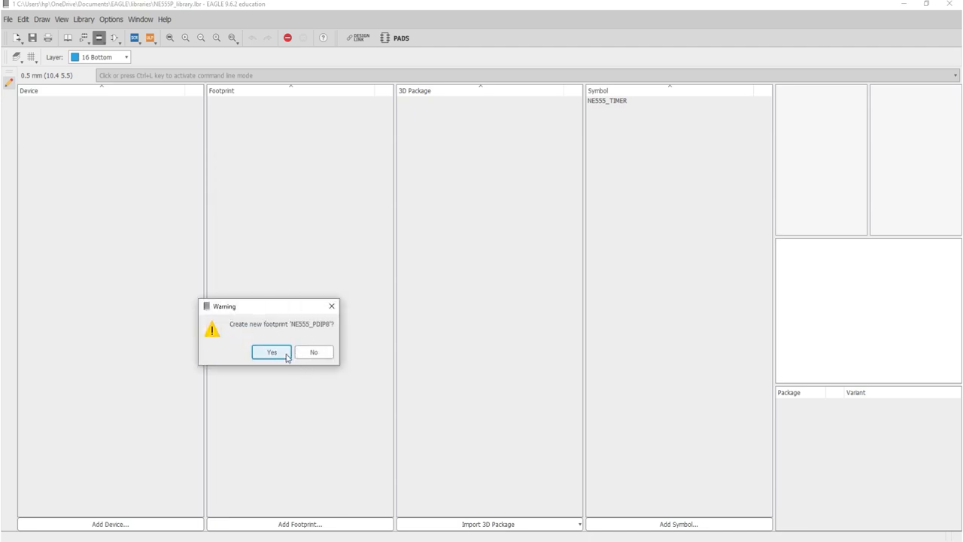
pyautogui.click(286, 355)
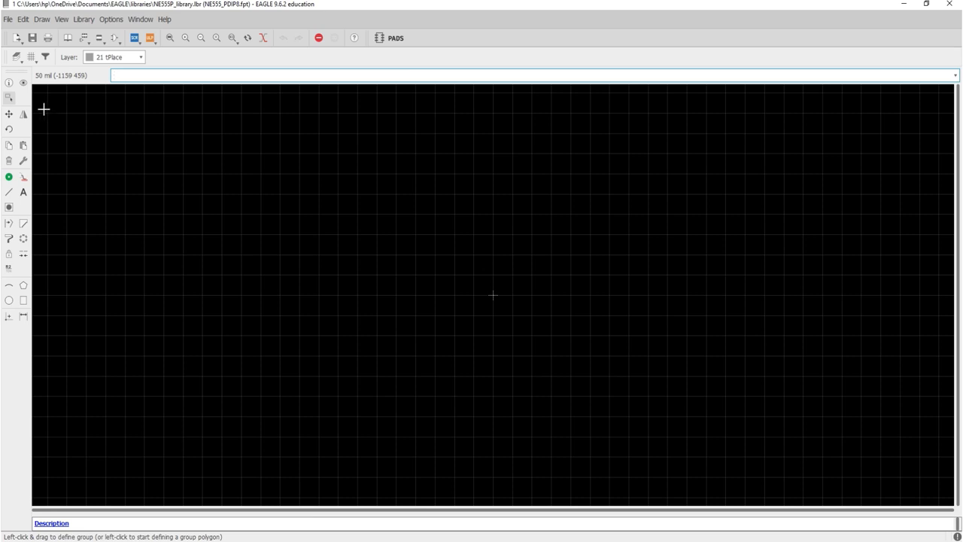
# Show the footprint editor's grid and set its size to 0.05 mm
pyautogui.click(30, 60)
pyautogui.moveTo(60, 9); pyautogui.dragTo(100, 106)
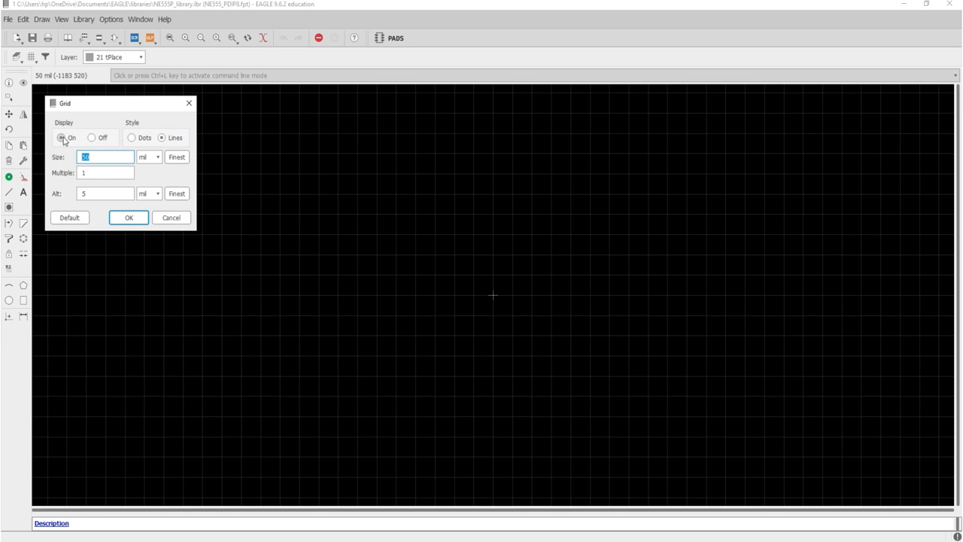
pyautogui.click(63, 139)
pyautogui.click(143, 159)
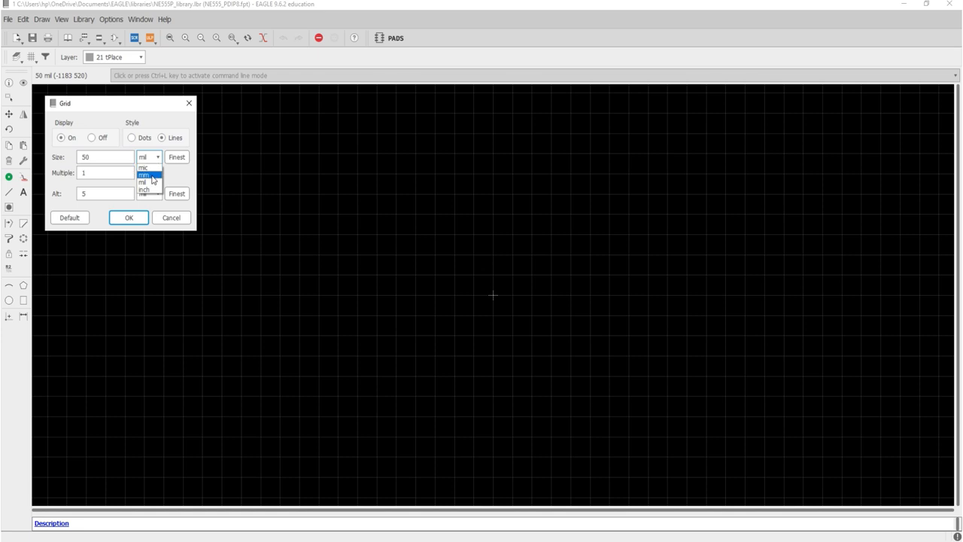
pyautogui.click(150, 175)
pyautogui.moveTo(120, 157); pyautogui.dragTo(47, 166)
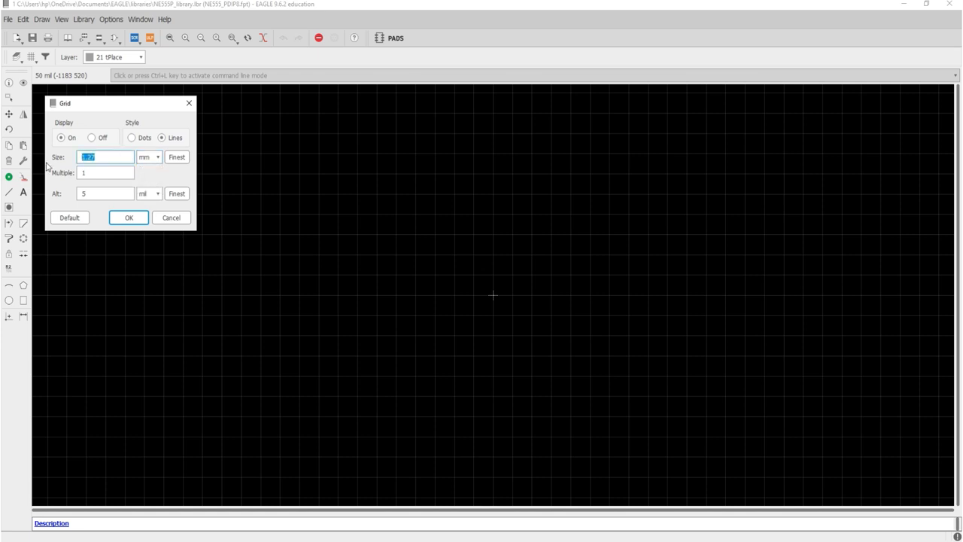
pyautogui.write('0.05')
pyautogui.click(114, 217)
pyautogui.scroll(5, 497, 271)
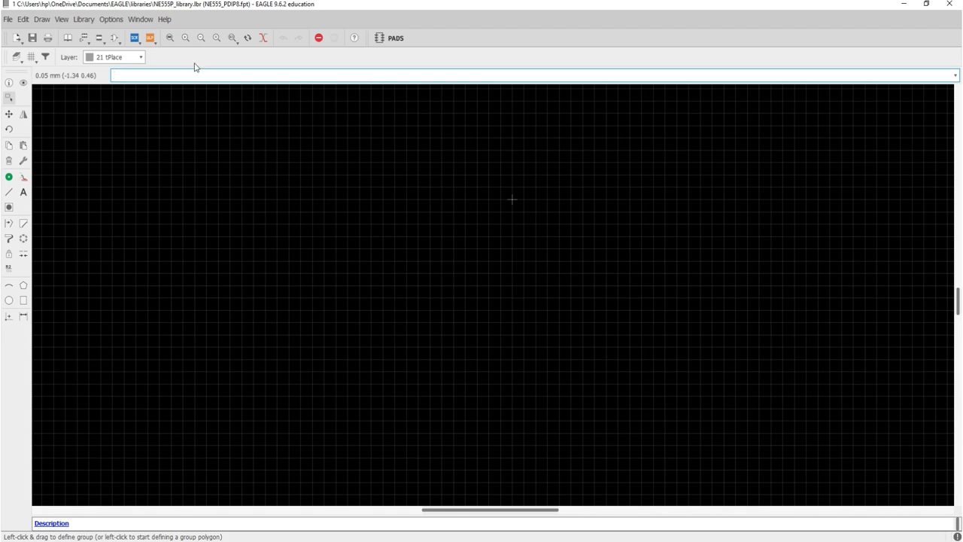
pyautogui.click(171, 37)
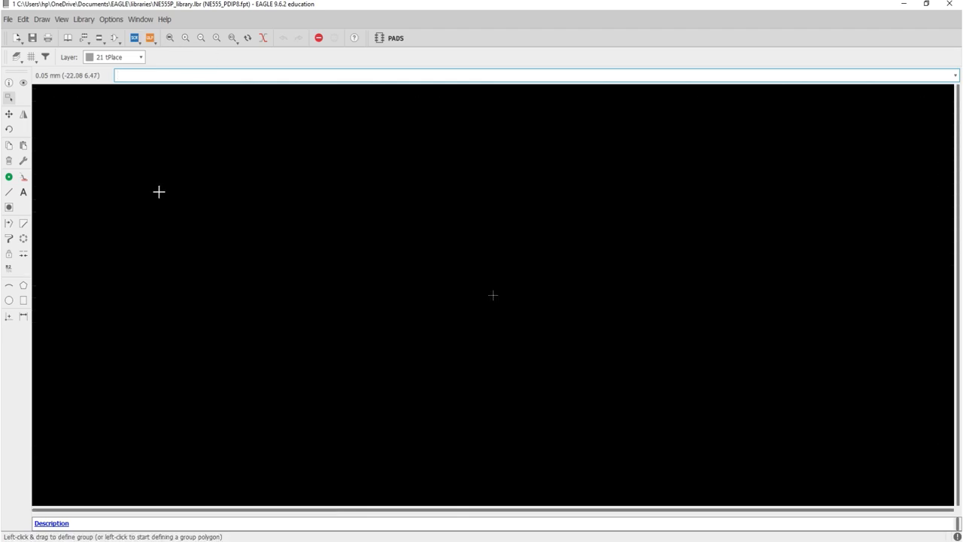
# Place the footprint editor and the browser datasheet side by side, with the whole PDIP package drawing in view
pyautogui.moveTo(423, 6); pyautogui.dragTo(962, 87)
pyautogui.click(371, 174)
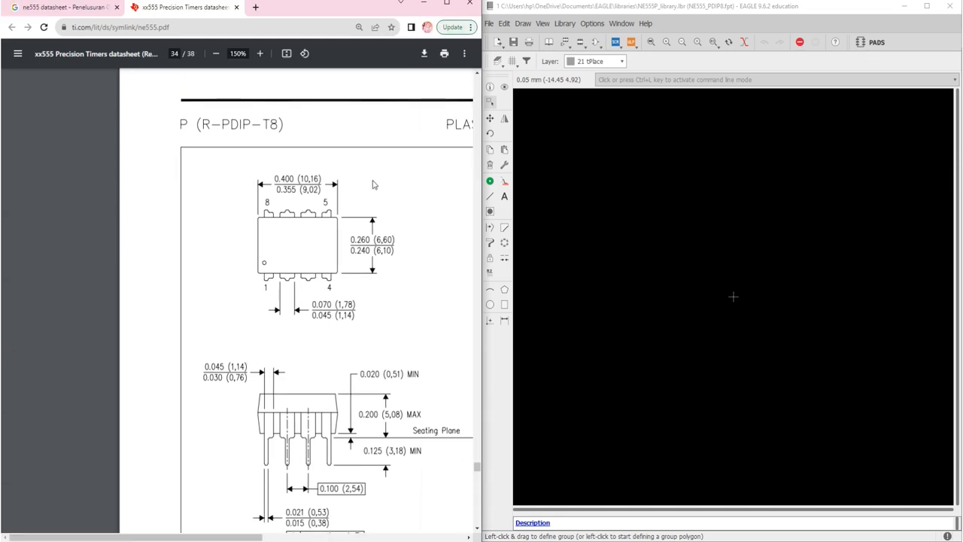
pyautogui.hscroll(3, 331, 206)
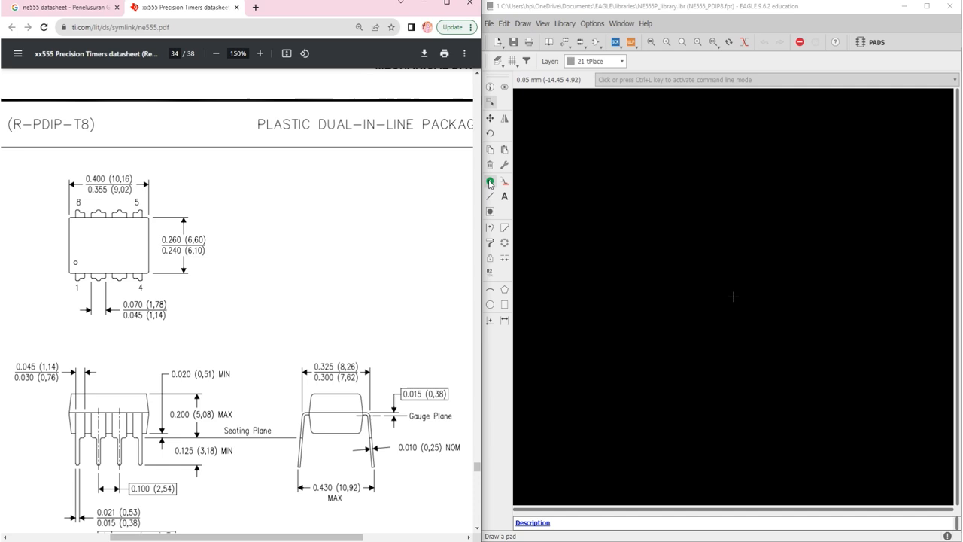
pyautogui.click(509, 215)
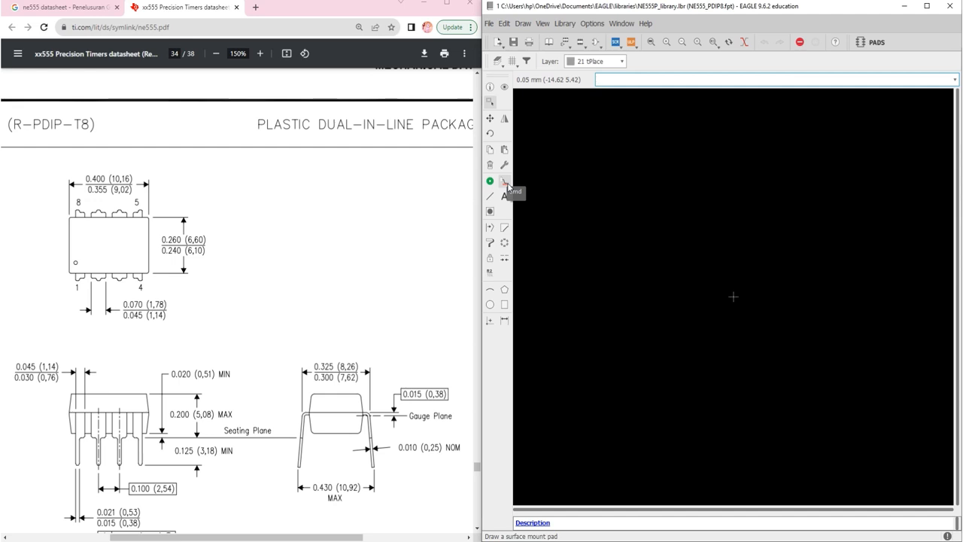
# Place a square through-hole pad near the footprint origin and set its position to 0, 0
pyautogui.click(490, 181)
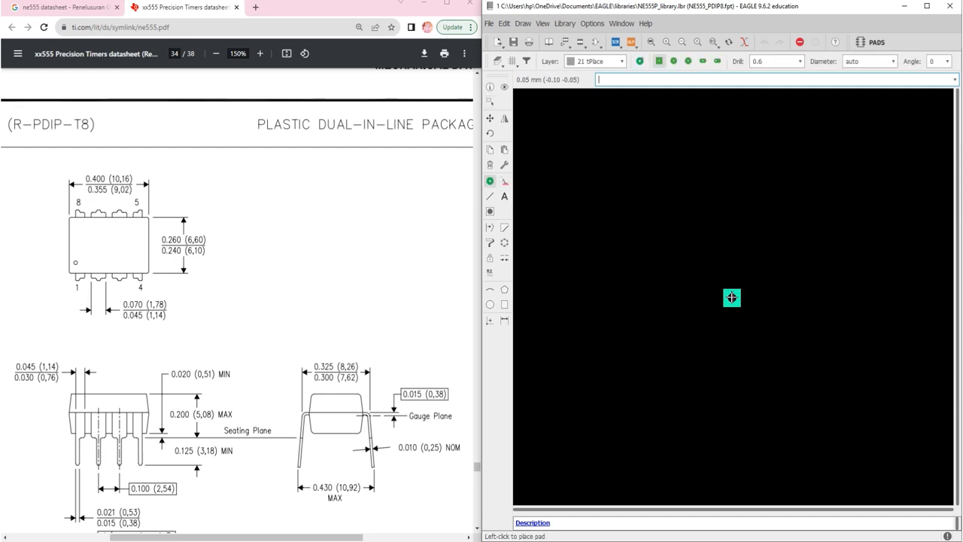
pyautogui.click(732, 297)
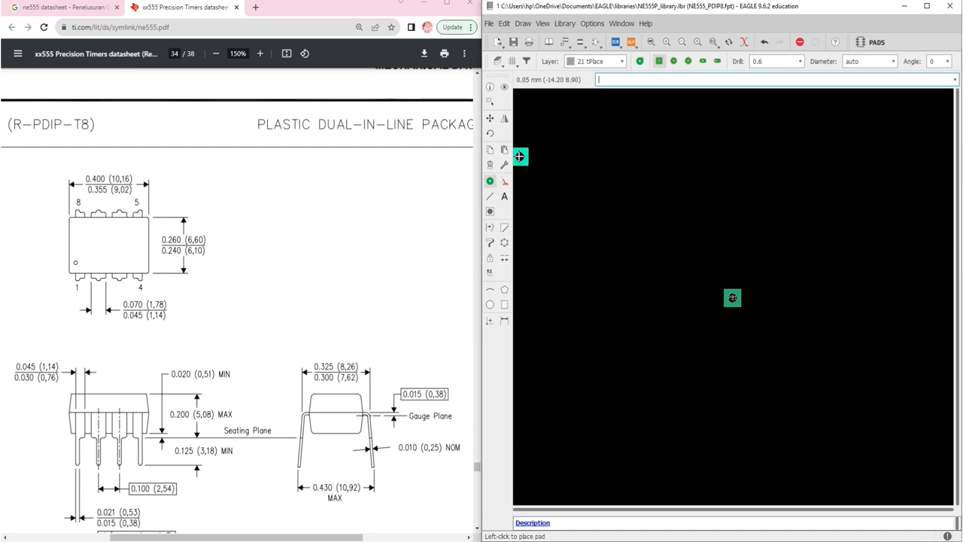
pyautogui.click(490, 87)
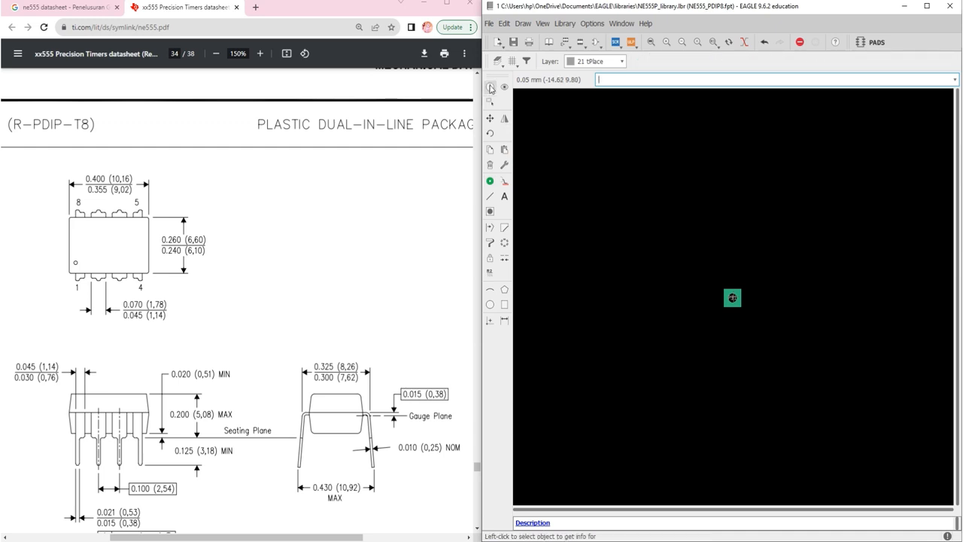
pyautogui.click(732, 297)
pyautogui.click(689, 248)
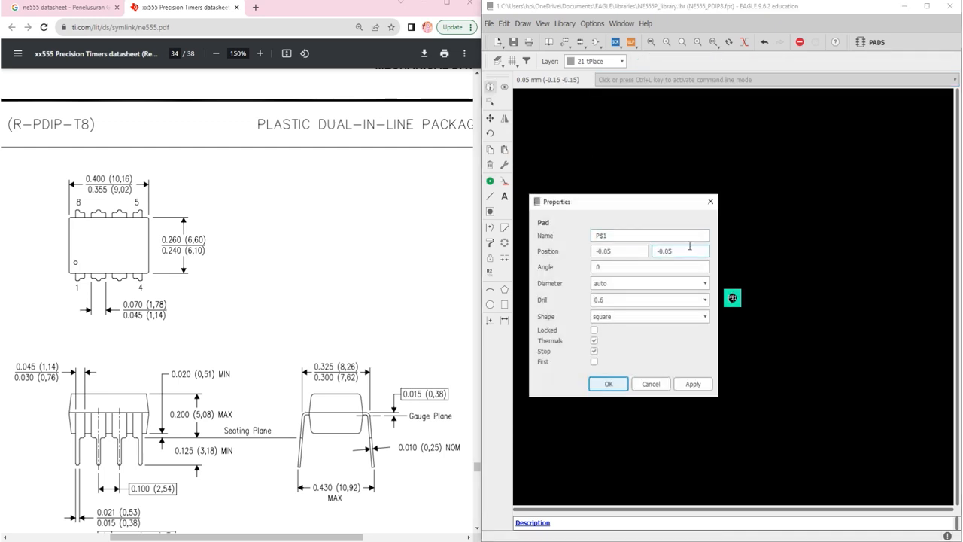
pyautogui.moveTo(681, 251); pyautogui.dragTo(587, 252)
pyautogui.write('00')
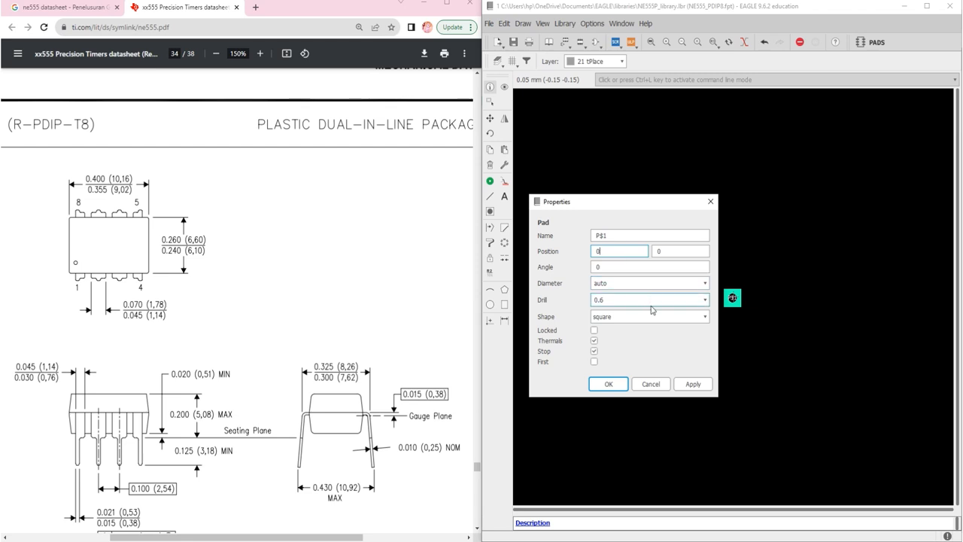
# Set the origin pad's drill to 0.8 and name the pad GND
pyautogui.click(700, 300)
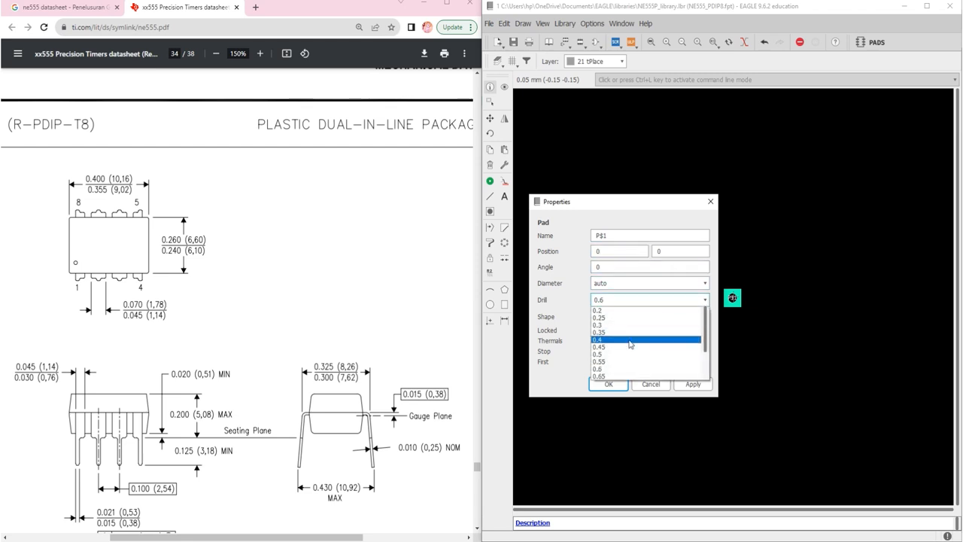
pyautogui.click(612, 357)
pyautogui.moveTo(609, 235); pyautogui.dragTo(587, 236)
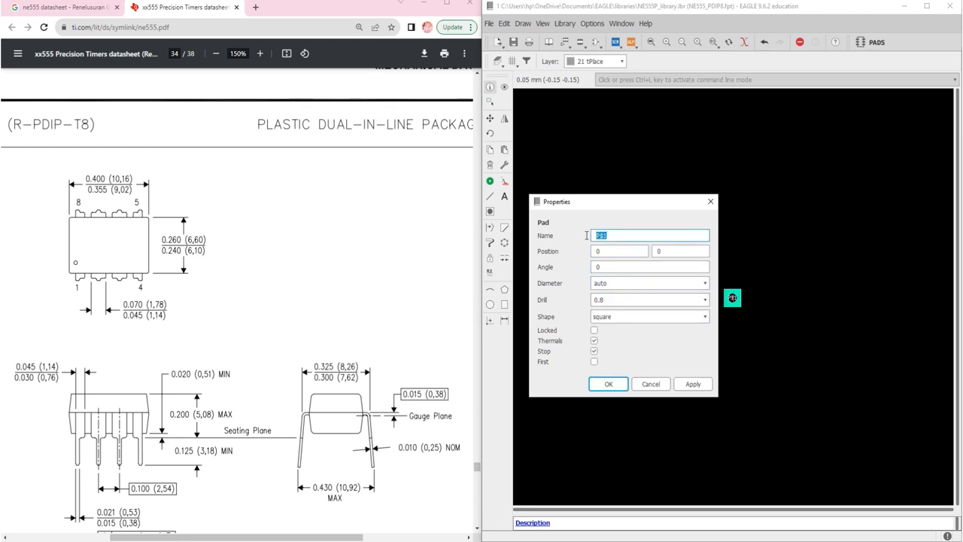
pyautogui.write('GND')
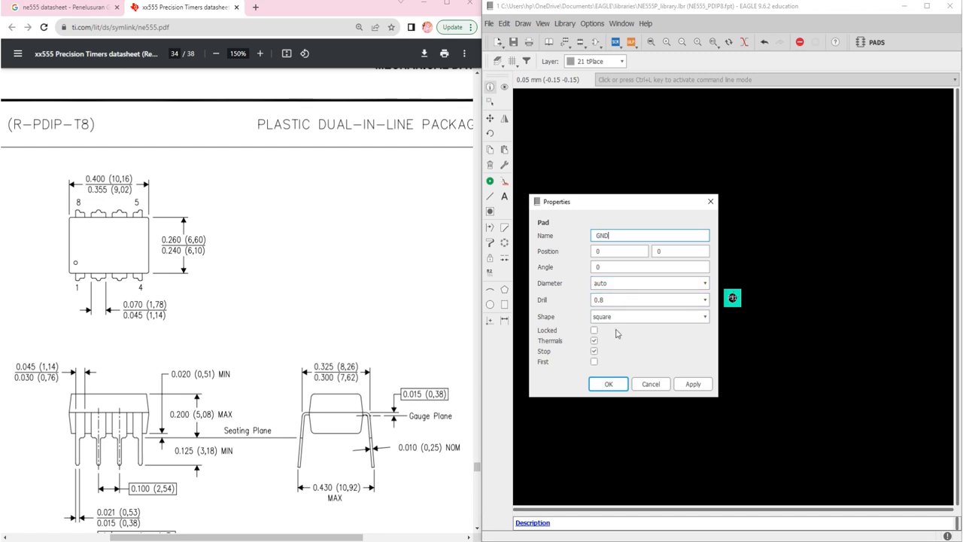
pyautogui.click(609, 384)
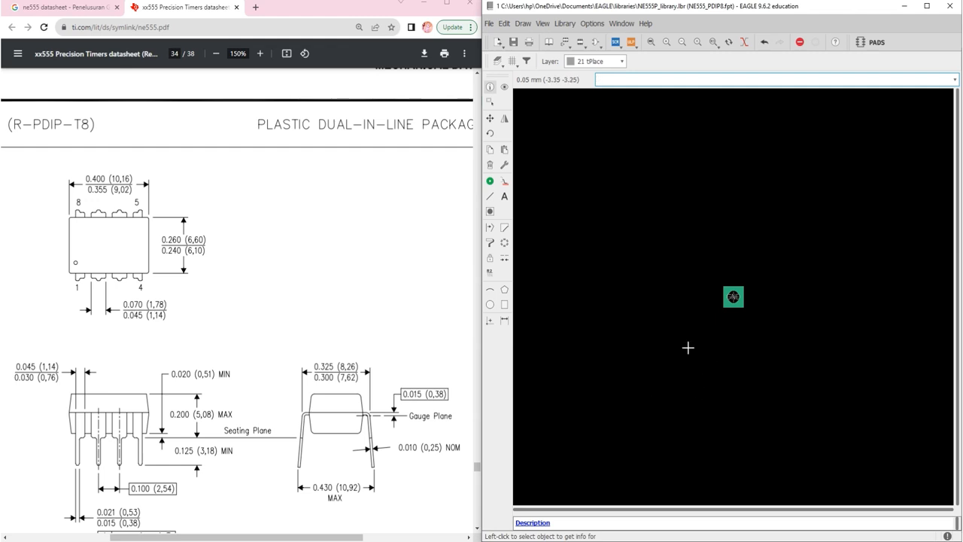
# Place seven more square pads in a vertical column to the left of the GND pad, at about x = -7.4 mm
pyautogui.click(491, 182)
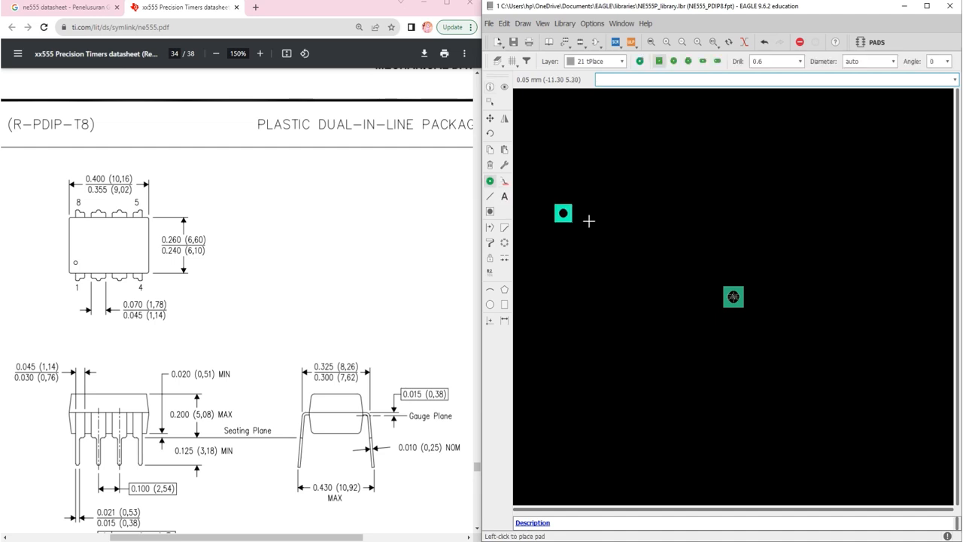
pyautogui.click(621, 276)
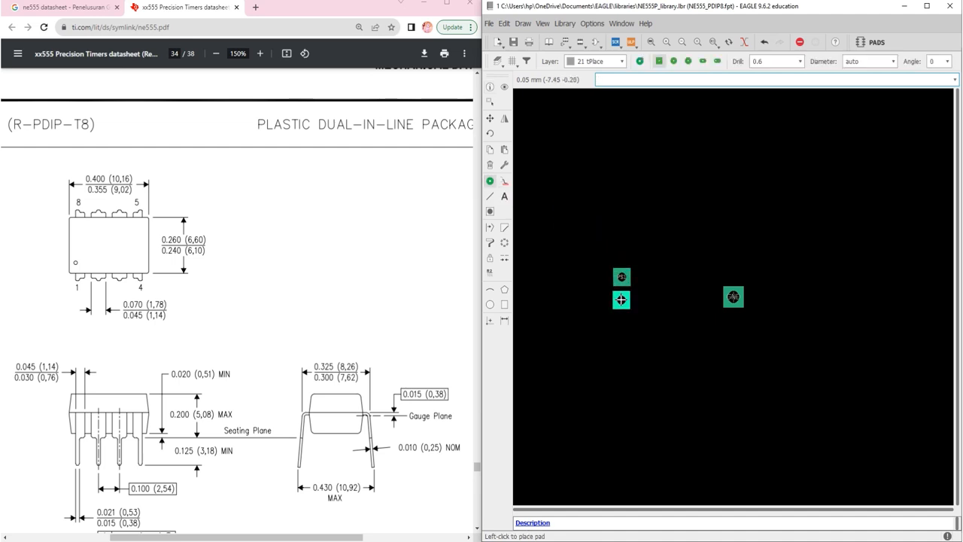
pyautogui.click(621, 300)
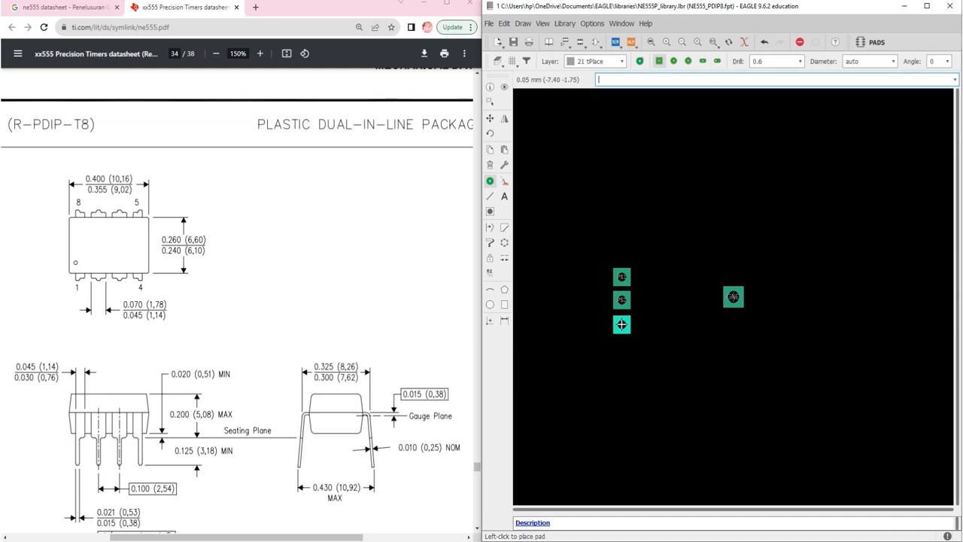
pyautogui.click(622, 324)
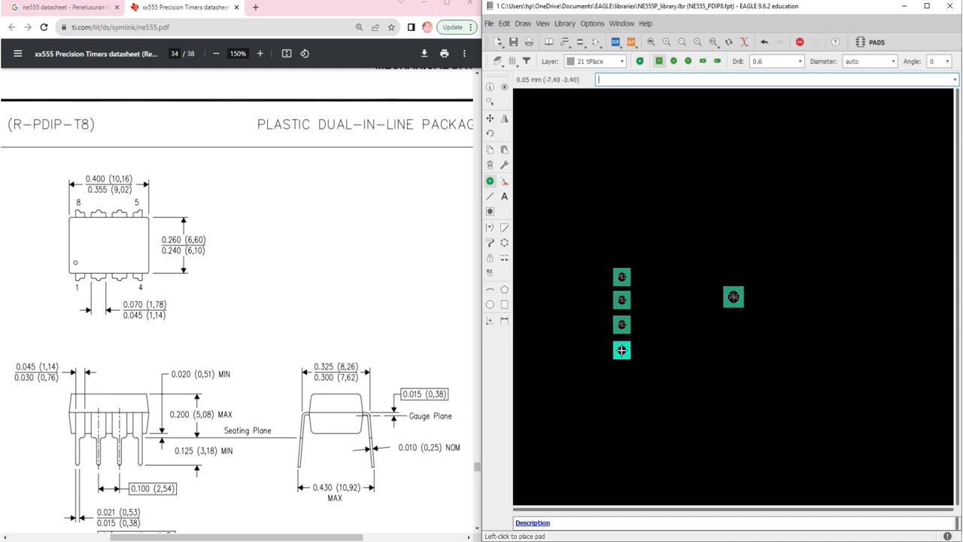
pyautogui.click(622, 350)
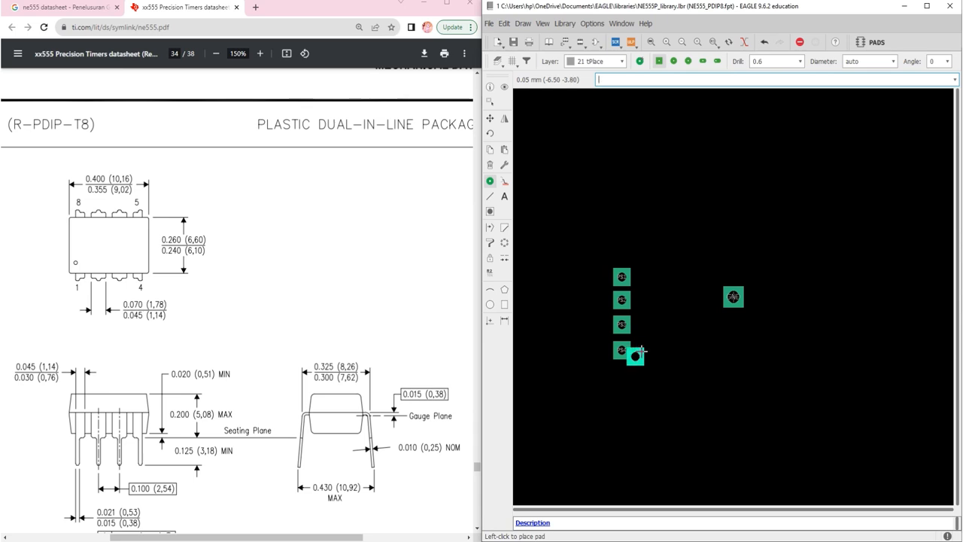
pyautogui.click(622, 373)
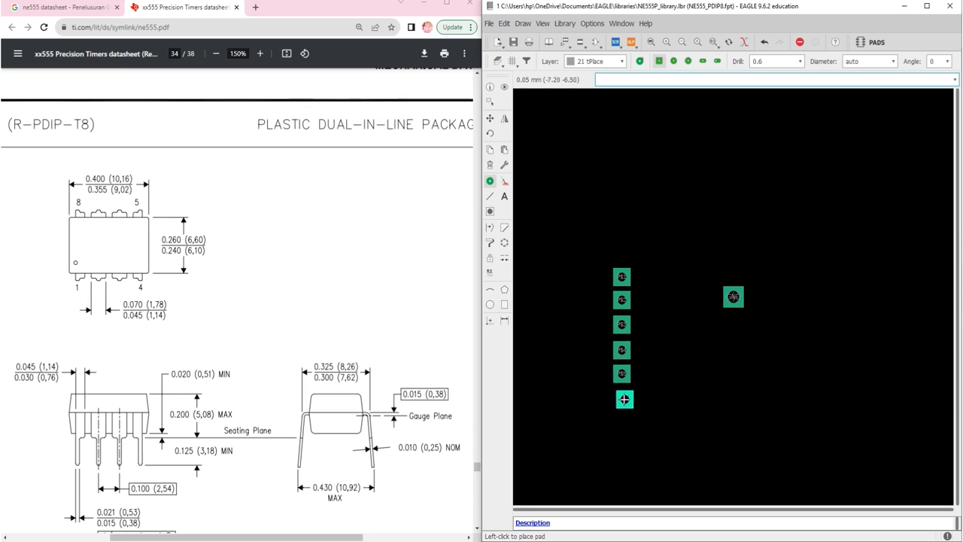
pyautogui.click(624, 399)
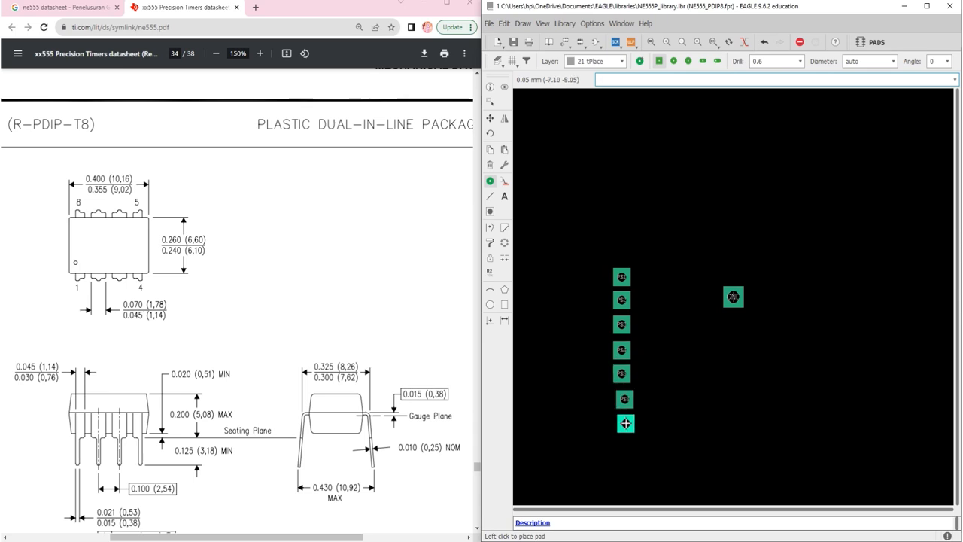
pyautogui.click(626, 423)
pyautogui.press('Escape')
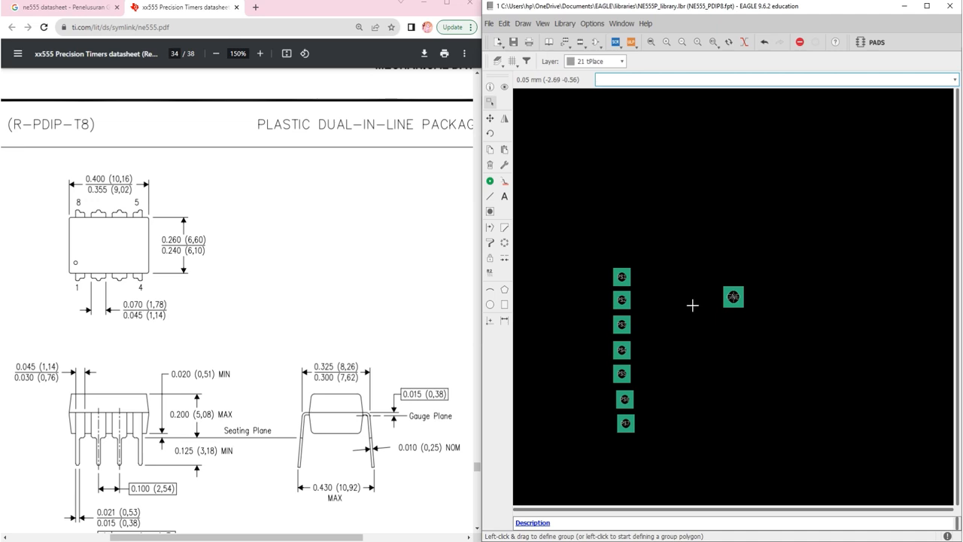
# Name the topmost pad of the column TRIG, and give it a round shape and a 0.8 drill
pyautogui.scroll(3, 791, 278)
pyautogui.scroll(-1, 792, 278)
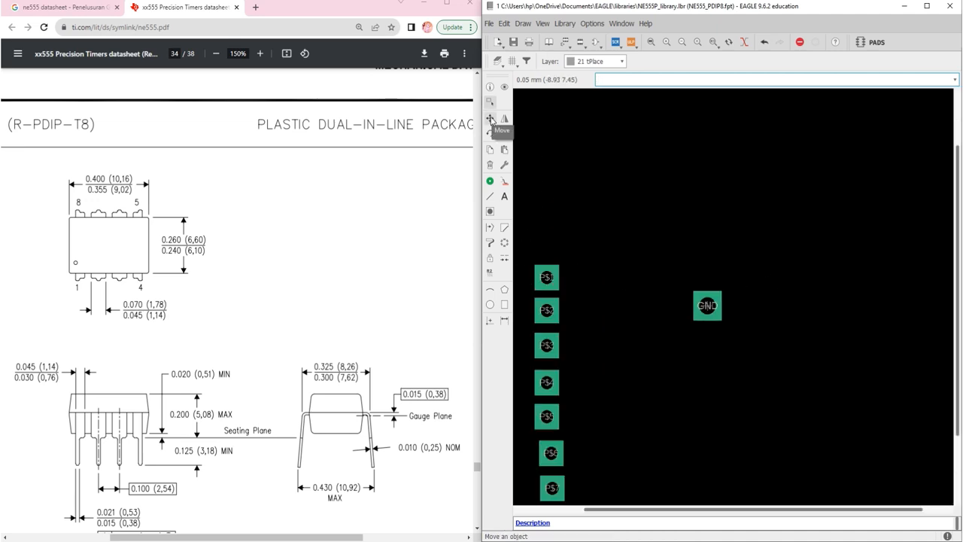
pyautogui.click(493, 122)
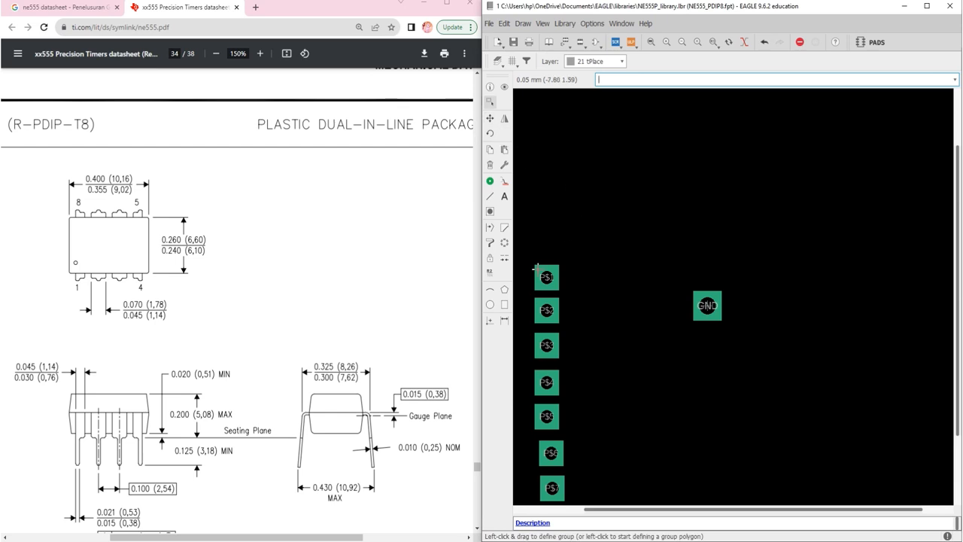
pyautogui.click(490, 88)
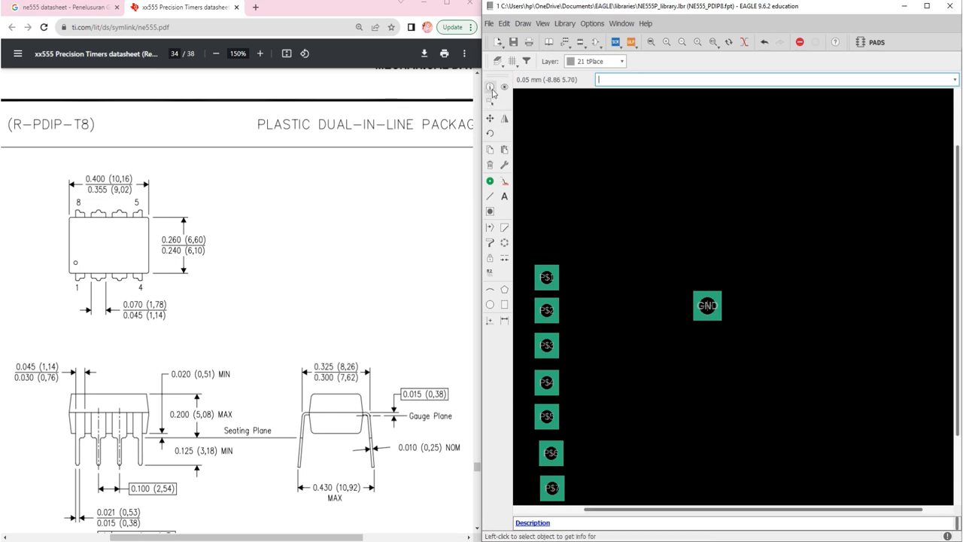
pyautogui.click(550, 278)
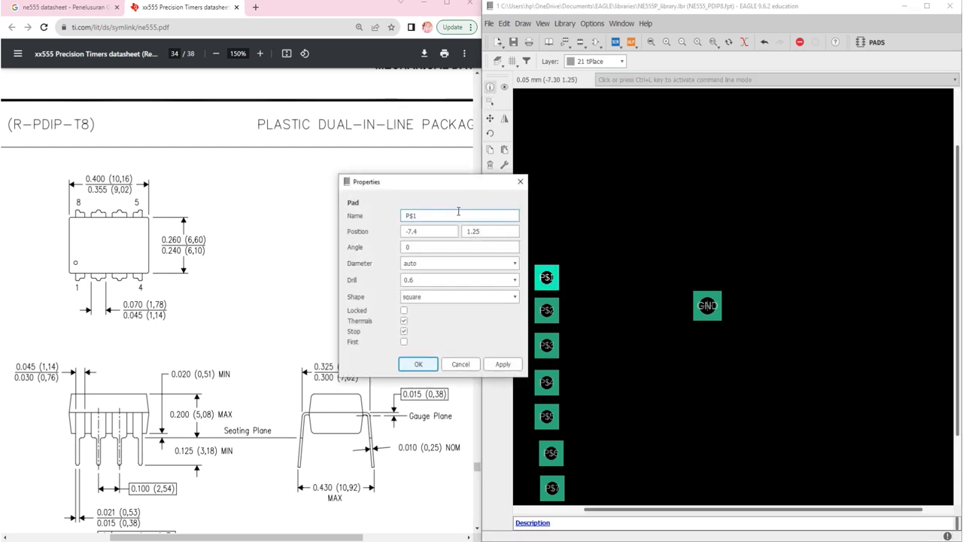
pyautogui.moveTo(441, 188); pyautogui.dragTo(693, 133)
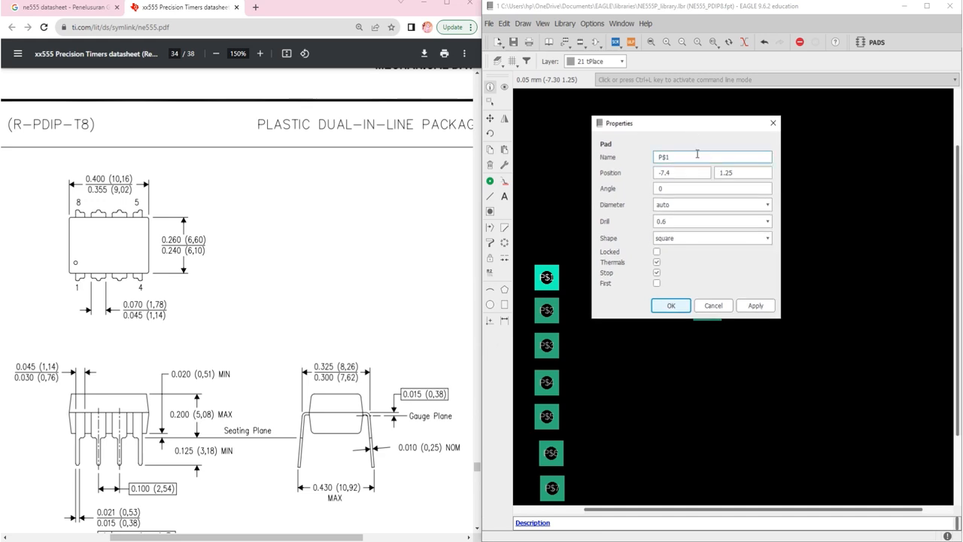
pyautogui.click(690, 158)
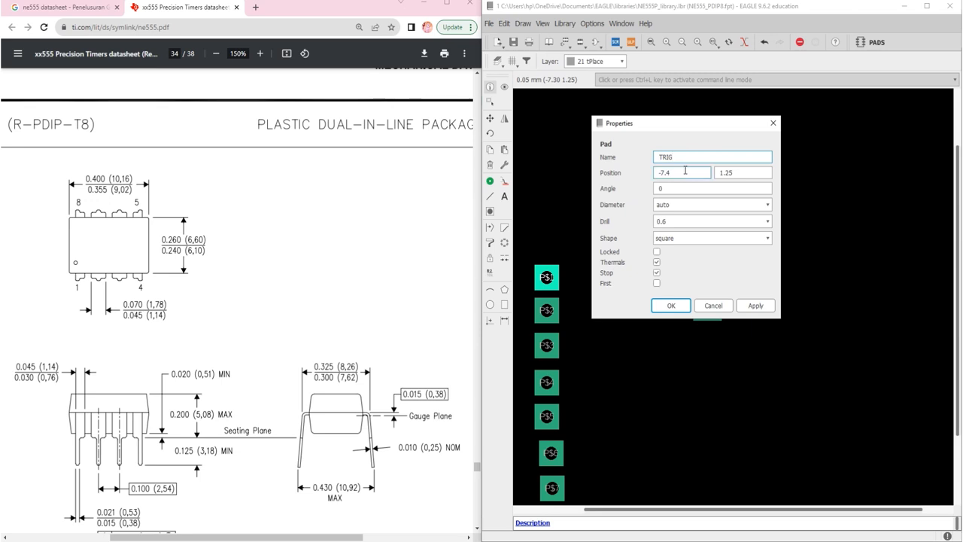
pyautogui.click(736, 238)
pyautogui.click(683, 258)
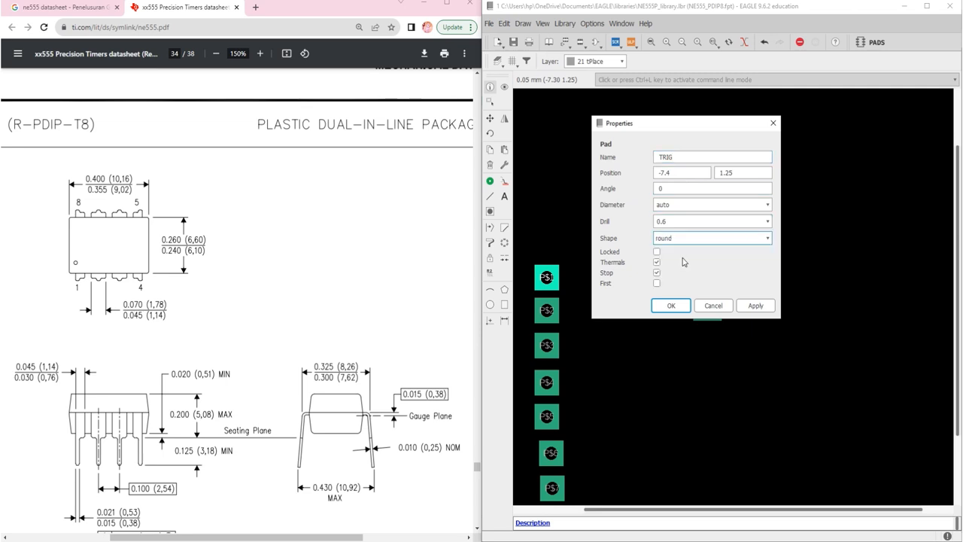
pyautogui.click(767, 221)
pyautogui.scroll(-1, 691, 272)
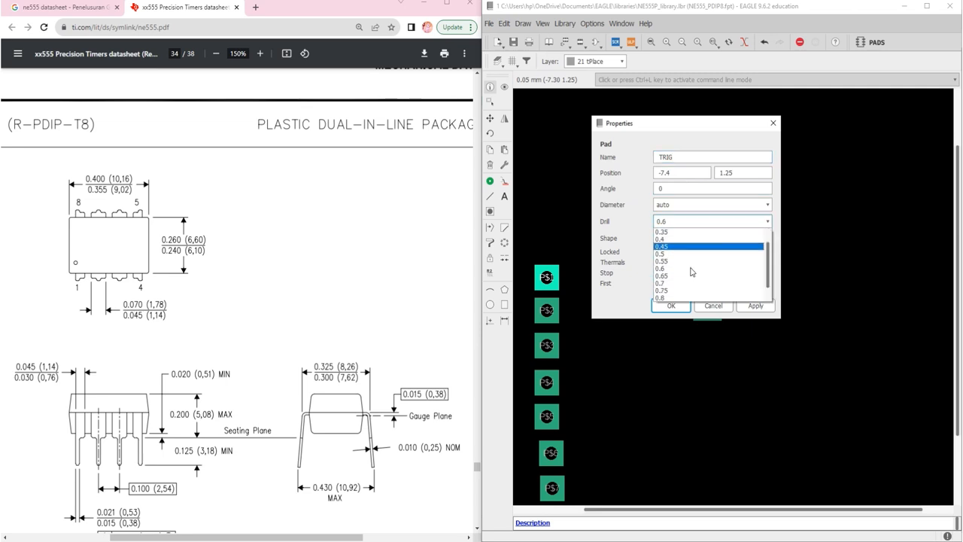
pyautogui.click(672, 279)
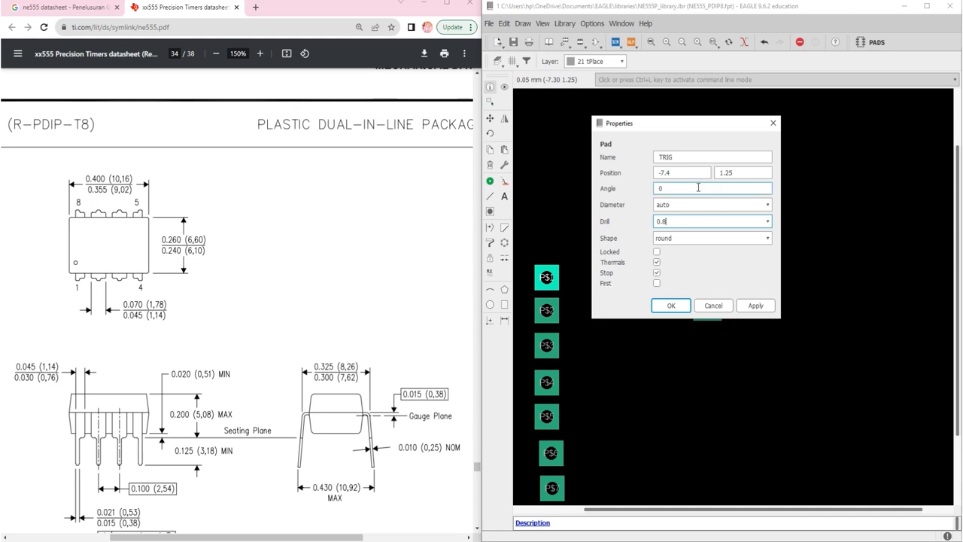
# Set the TRIG pad's position to 0, -2.54 so it sits one pin pitch below the GND pad
pyautogui.moveTo(708, 130); pyautogui.dragTo(710, 245)
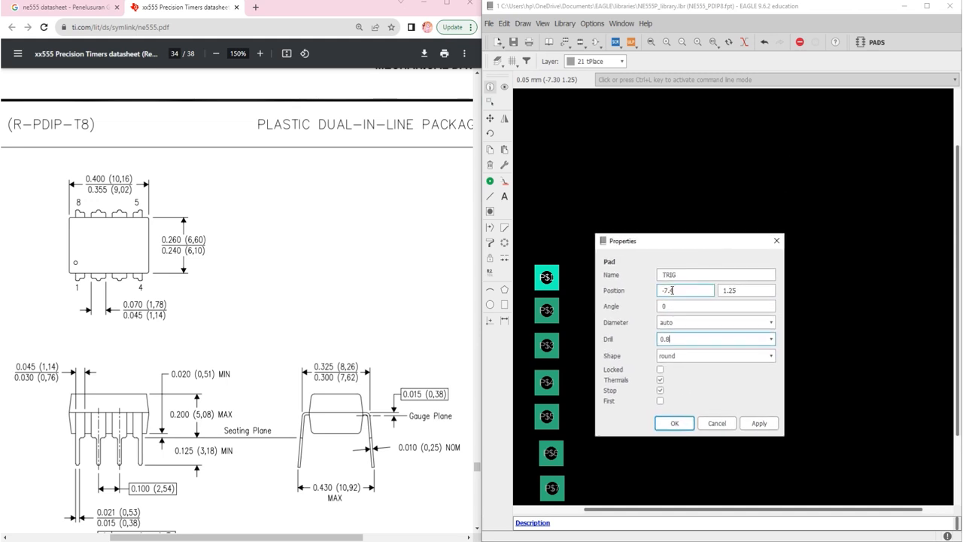
pyautogui.click(681, 277)
pyautogui.moveTo(681, 290); pyautogui.dragTo(651, 295)
pyautogui.write('0')
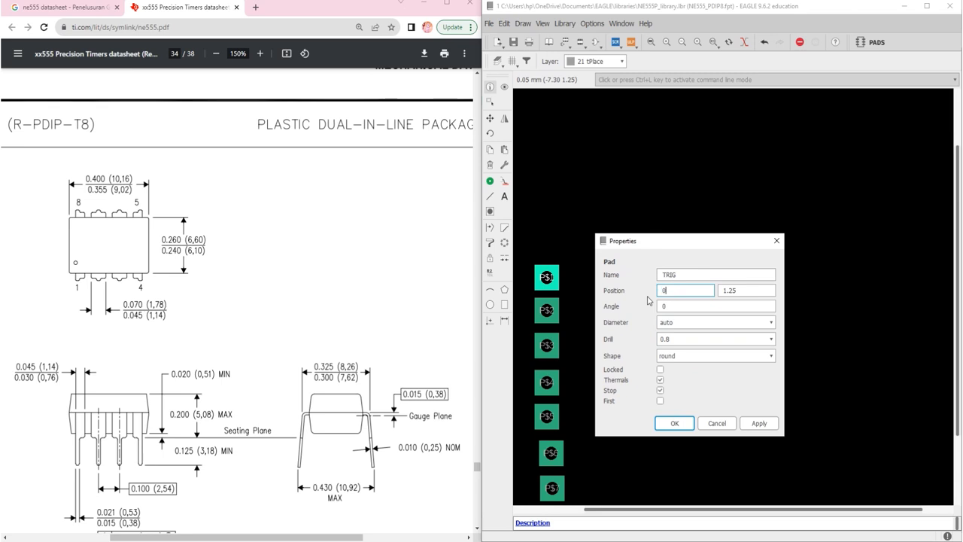
pyautogui.press('Tab')
pyautogui.write('-2')
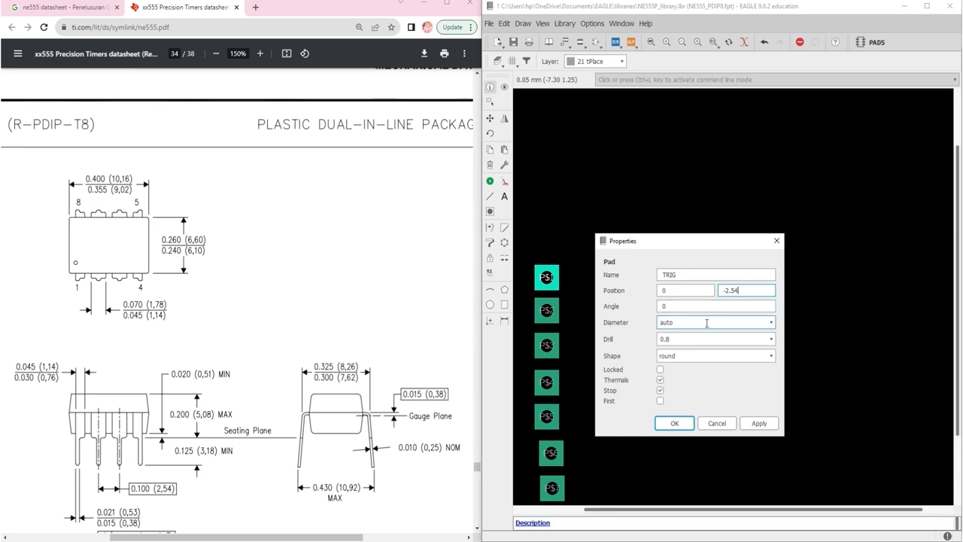
pyautogui.click(674, 423)
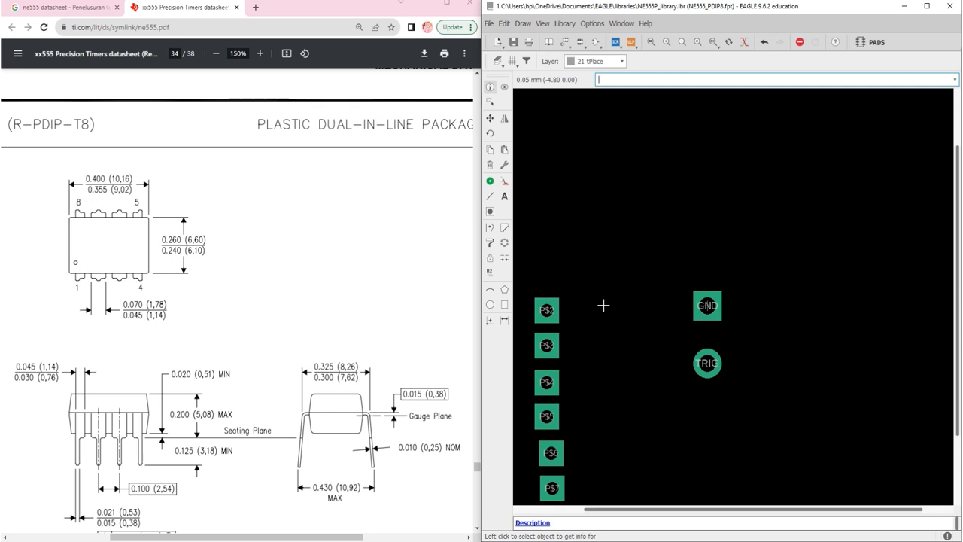
# Open the properties of pad P$2, keeping the dialog clear of the datasheet drawing
pyautogui.rightClick(547, 313)
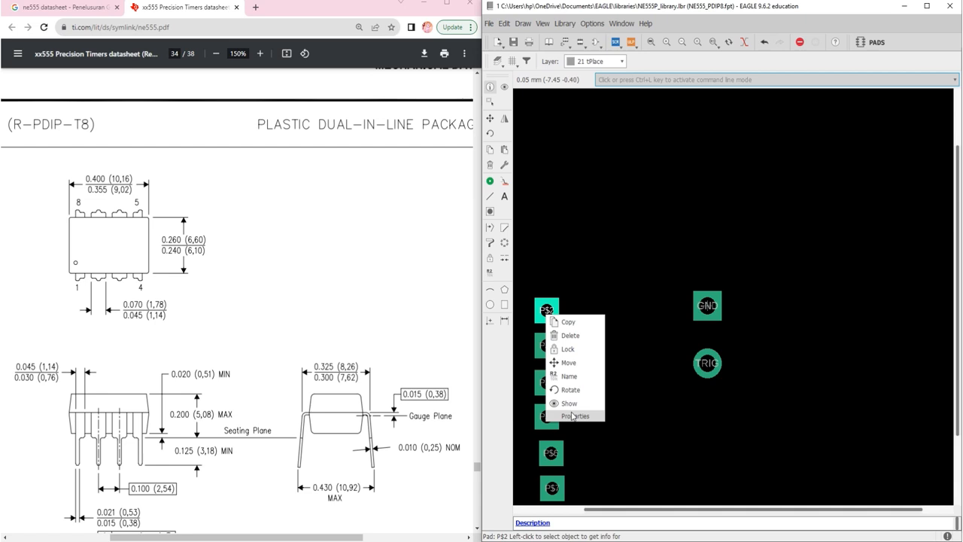
pyautogui.click(572, 416)
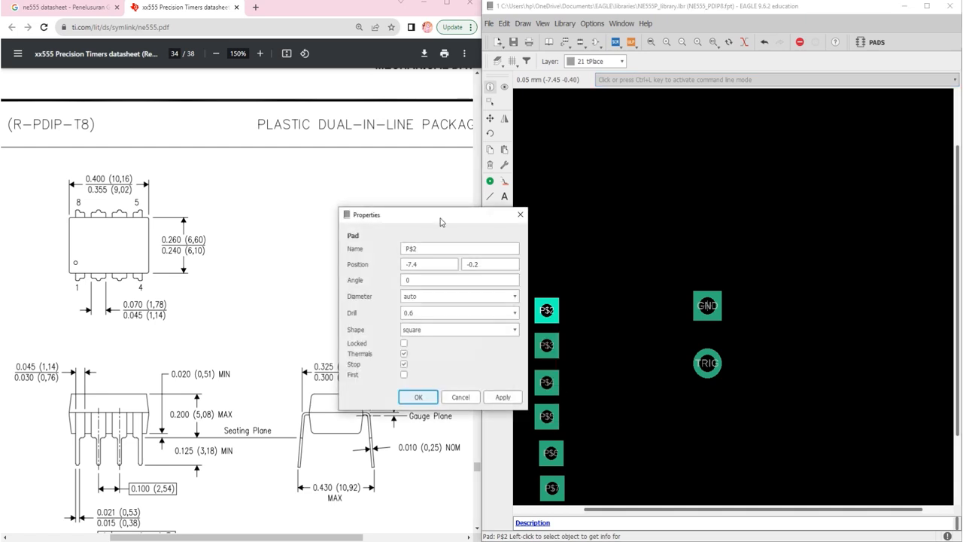
pyautogui.moveTo(441, 215); pyautogui.dragTo(736, 145)
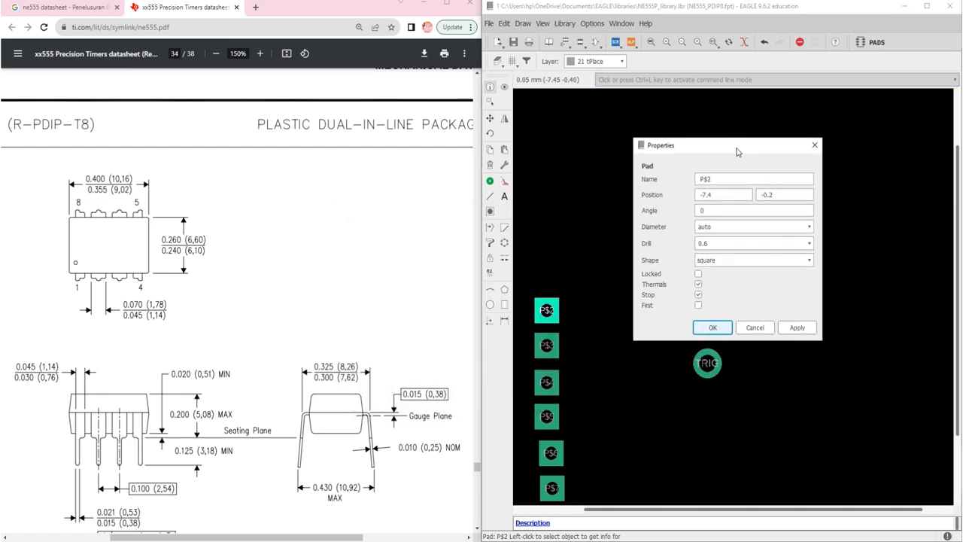
# Find an NE555 pin connection diagram among the web image results and enlarge it for reading the pin names
pyautogui.click(80, 9)
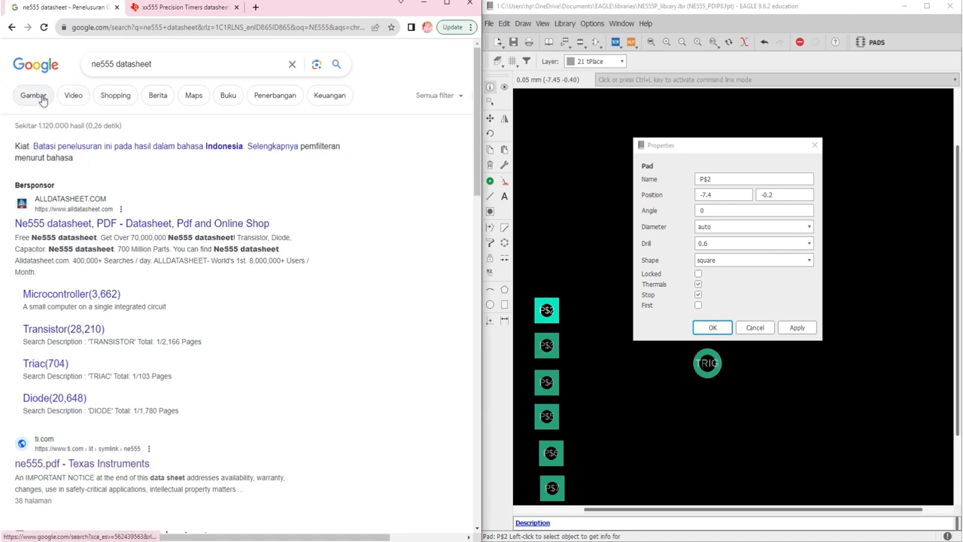
pyautogui.click(43, 97)
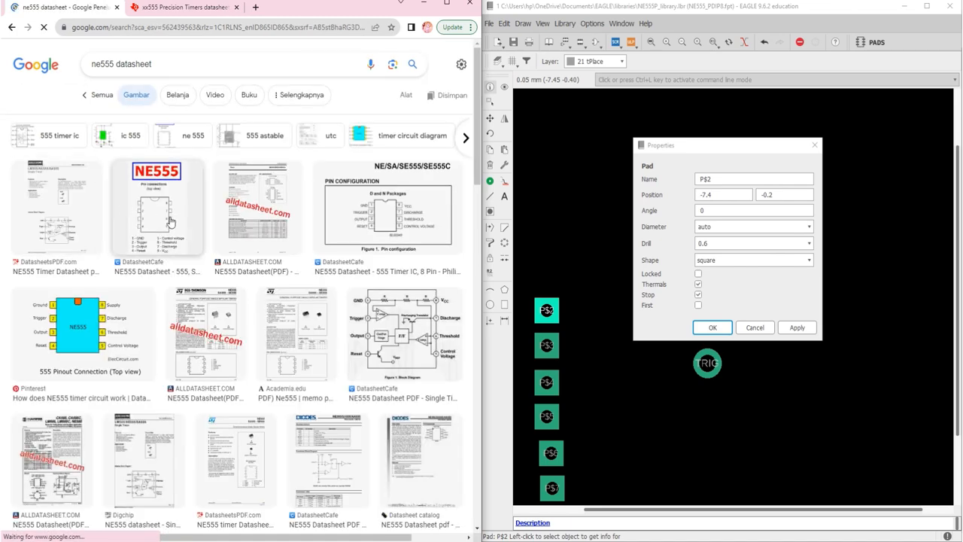
pyautogui.click(139, 229)
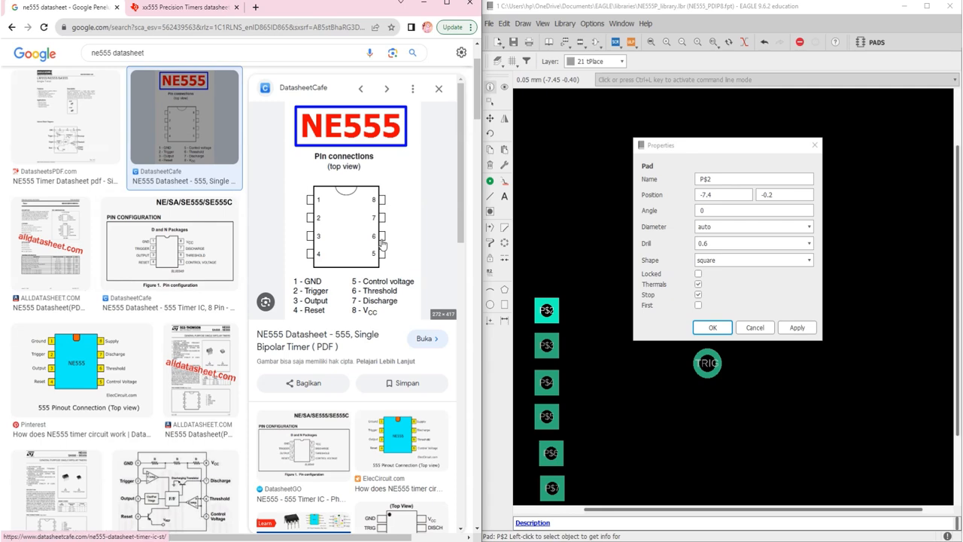
pyautogui.keyDown('ctrl'); pyautogui.scroll(3, 384, 253); pyautogui.keyUp('ctrl')
pyautogui.keyDown('ctrl'); pyautogui.scroll(1, 382, 243); pyautogui.keyUp('ctrl')
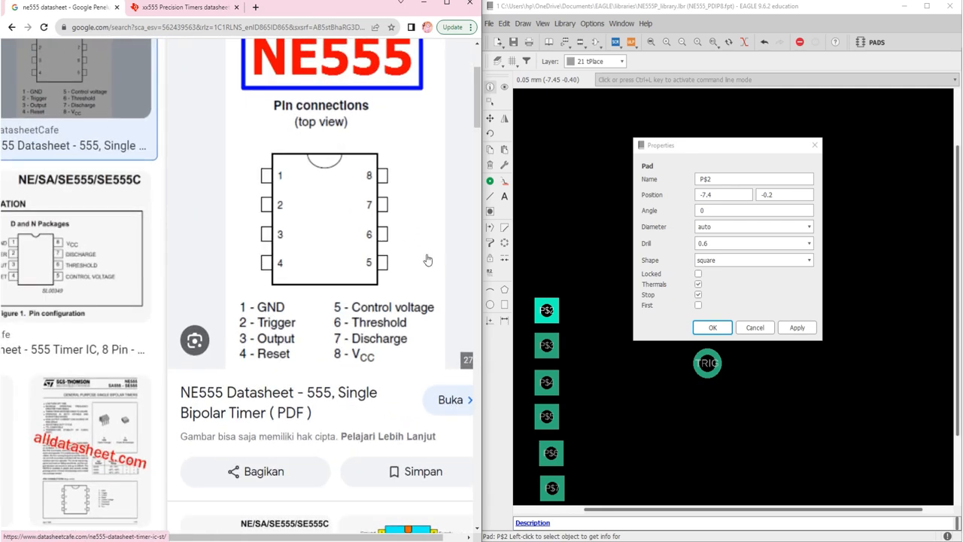
# Name pad P$2 OUT and set its position to 0, -5.04, below the TRIG pad
pyautogui.click(678, 177)
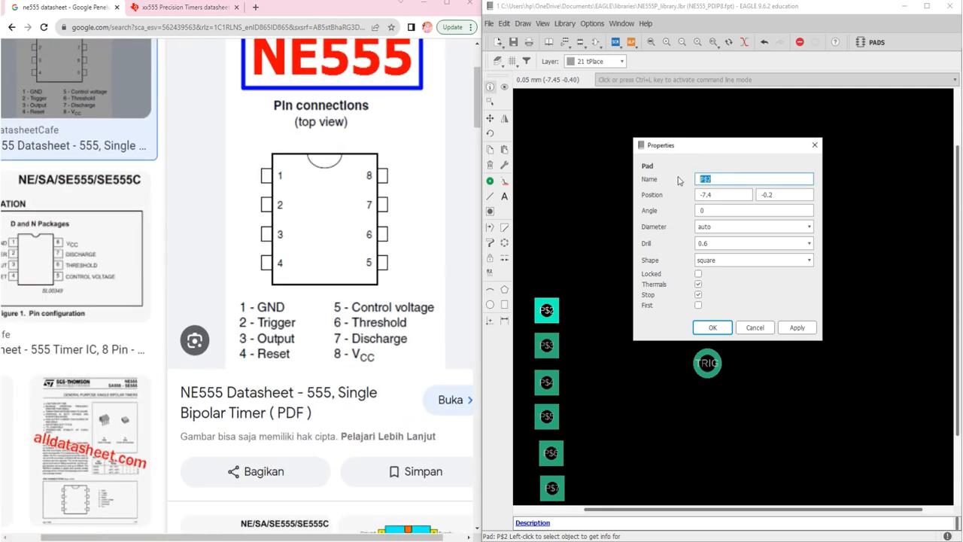
pyautogui.write('OUT')
pyautogui.press('Tab')
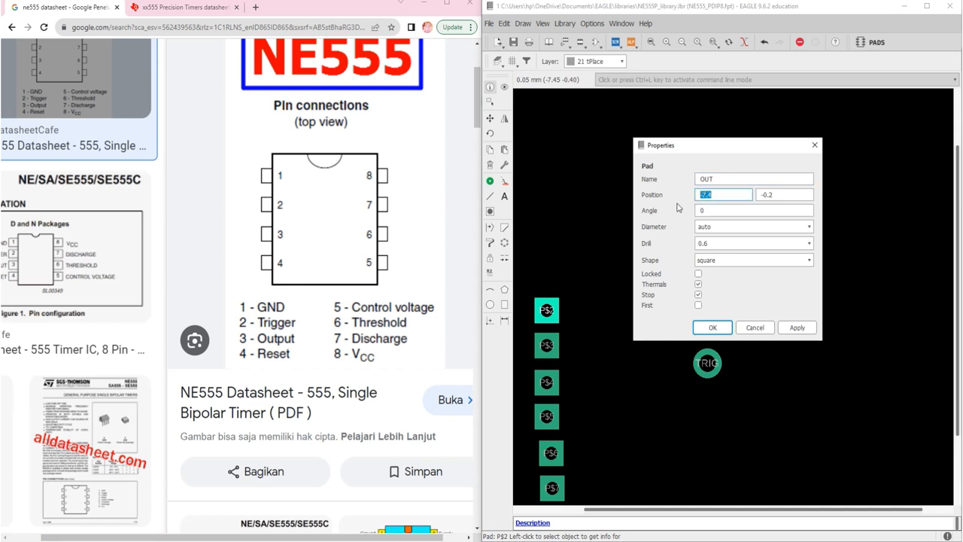
pyautogui.write('0')
pyautogui.click(787, 196)
pyautogui.moveTo(786, 196); pyautogui.dragTo(767, 194)
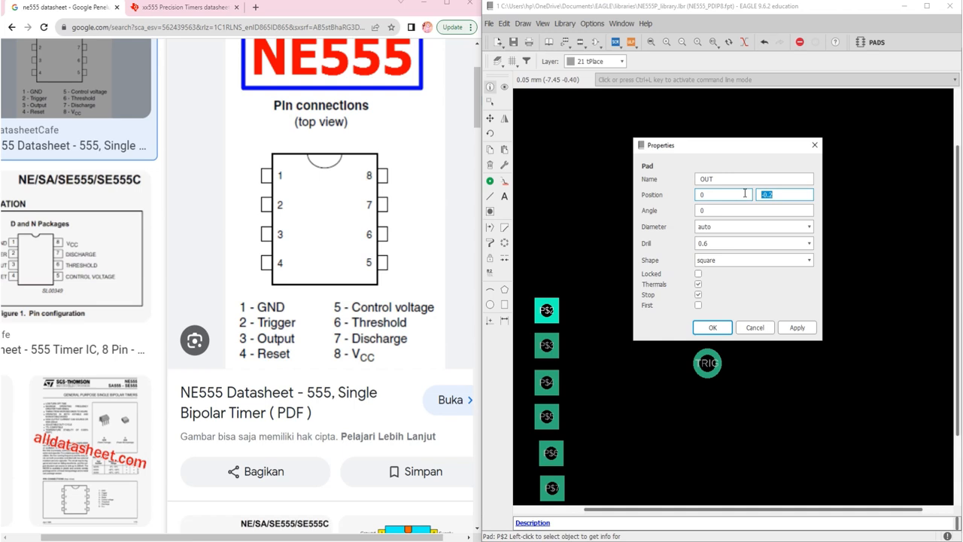
pyautogui.write('5.04')
# Give the OUT pad a 0.8 drill and a round shape, and apply its properties
pyautogui.click(780, 244)
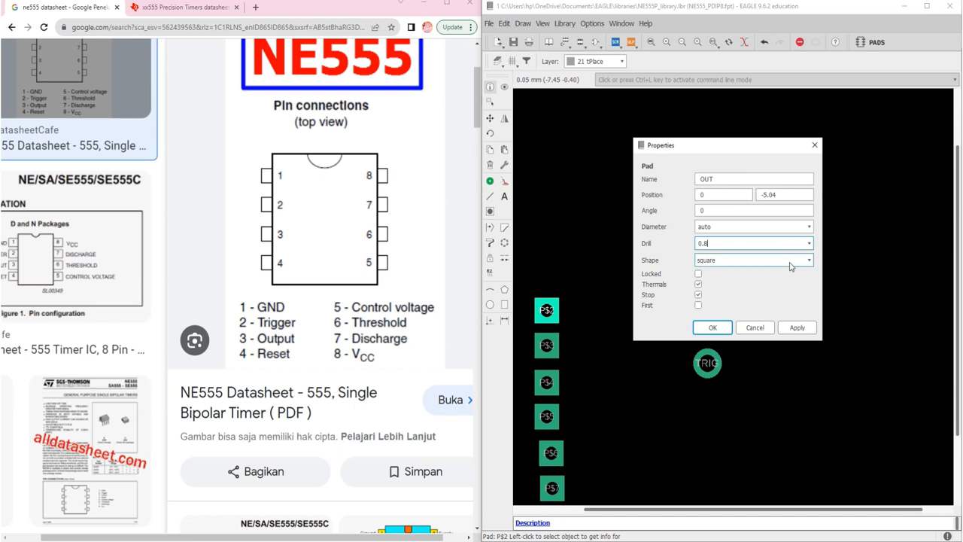
pyautogui.click(783, 261)
pyautogui.click(730, 280)
pyautogui.click(713, 327)
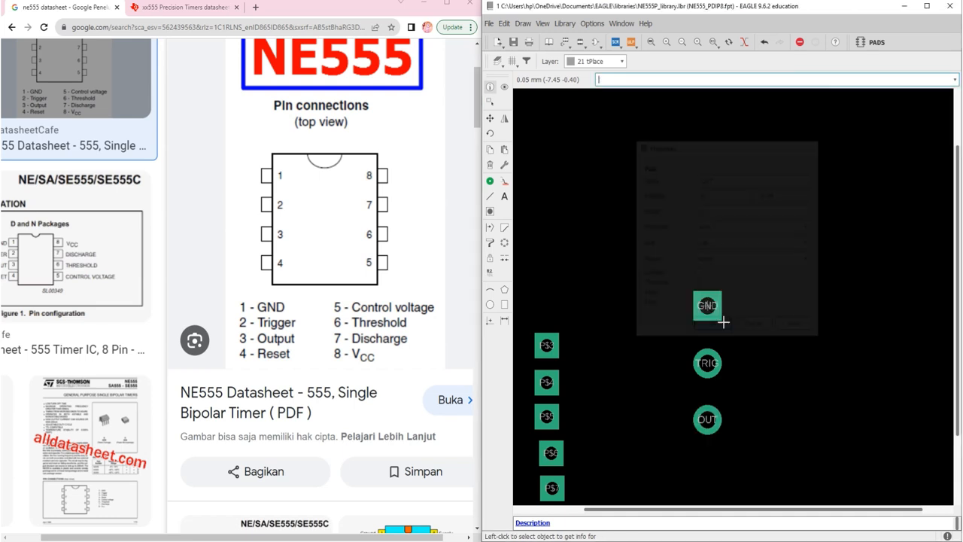
# Open the properties of pad P$3, keeping the dialog clear of the pinout diagram, and name the pad RESET
pyautogui.scroll(-3, 682, 266)
pyautogui.scroll(2, 692, 324)
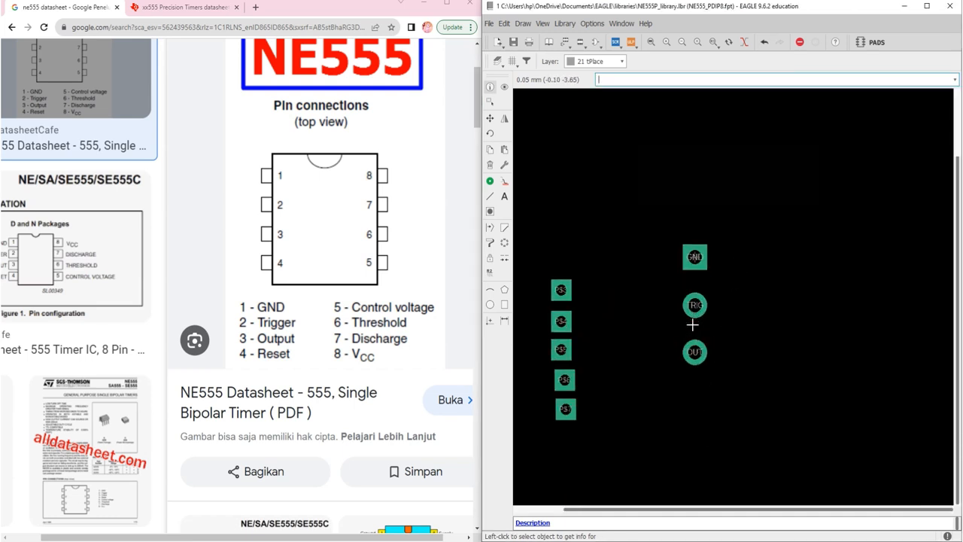
pyautogui.scroll(1, 692, 324)
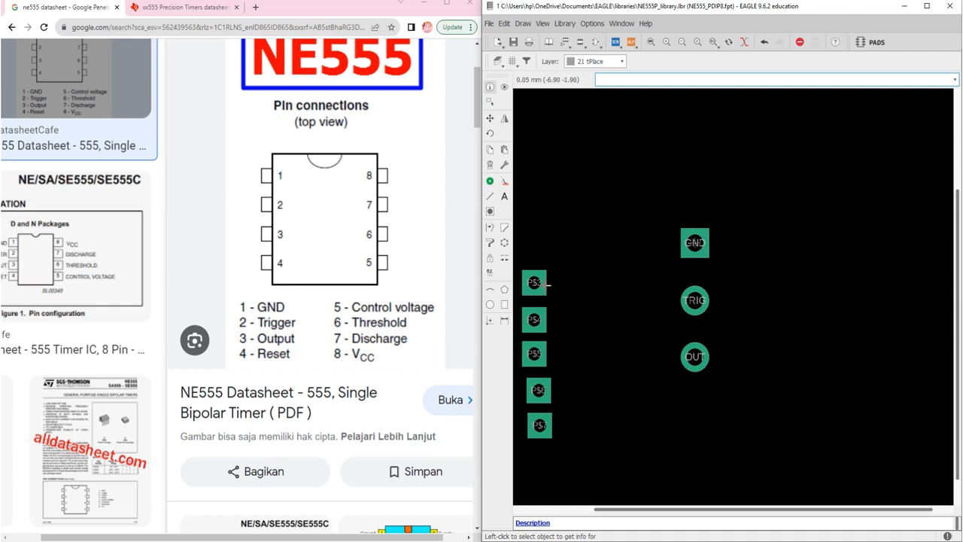
pyautogui.click(534, 283)
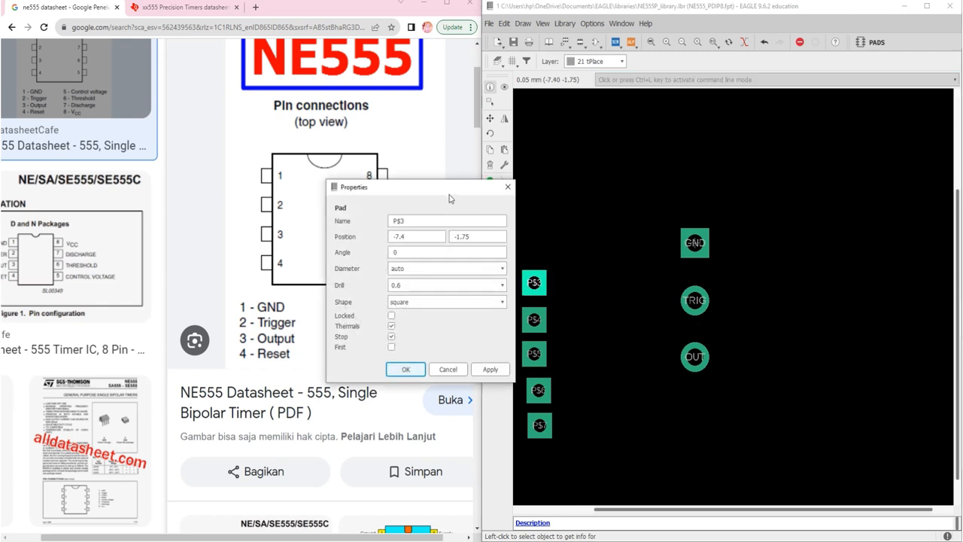
pyautogui.moveTo(444, 190); pyautogui.dragTo(664, 265)
pyautogui.click(697, 261)
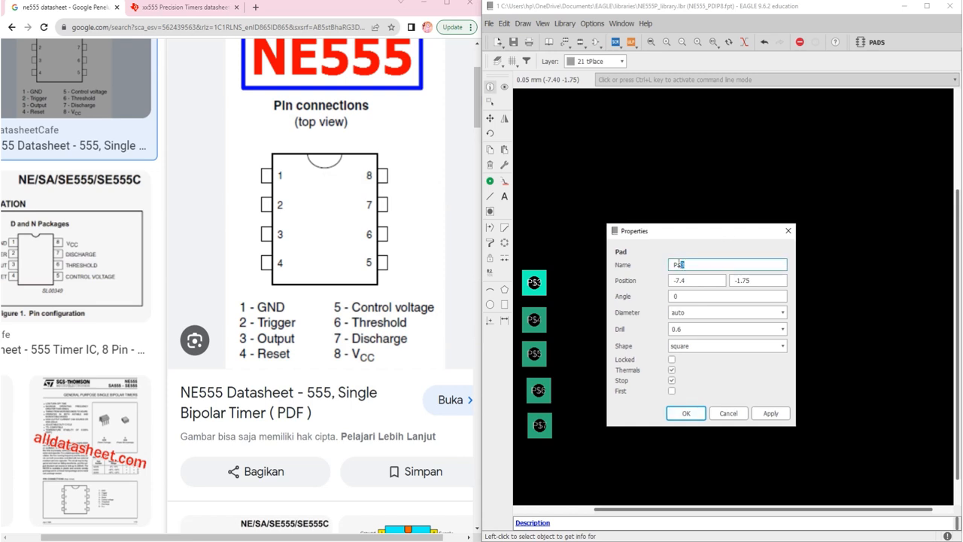
pyautogui.write('RESET')
# Set the RESET pad's position to 0, -7.62 so it sits below the OUT pad
pyautogui.moveTo(711, 280); pyautogui.dragTo(665, 283)
pyautogui.write('0')
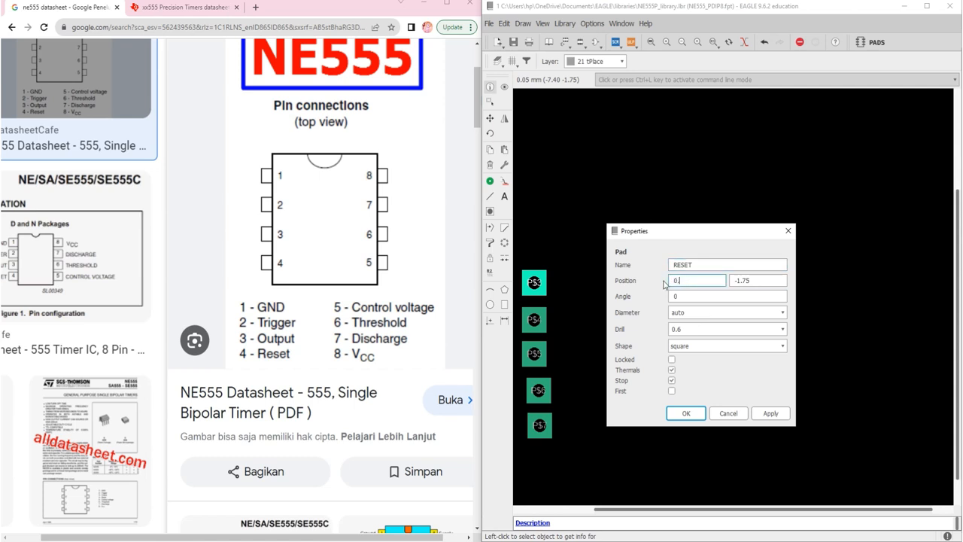
pyautogui.write('.')
pyautogui.click(761, 280)
pyautogui.click(761, 280)
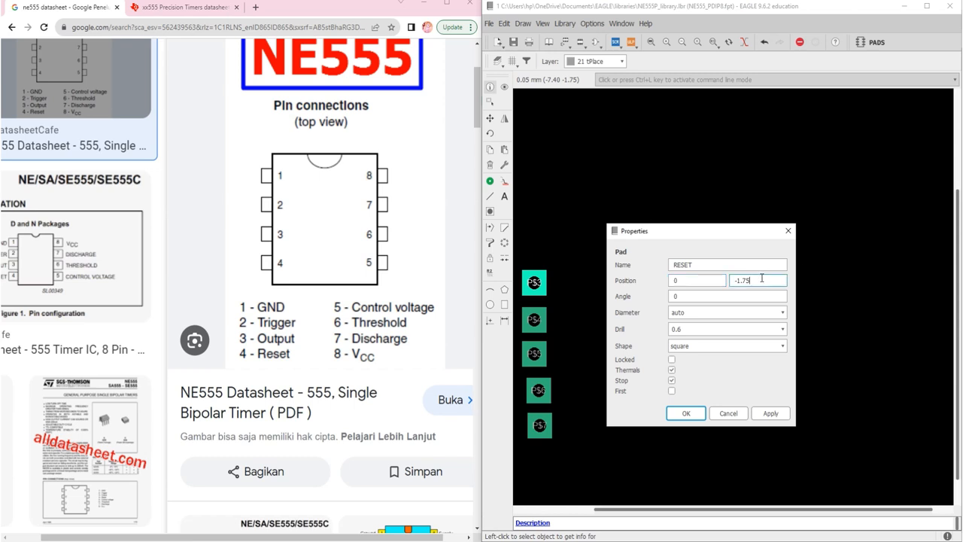
pyautogui.press('BackSpace')
pyautogui.press('BackSpace')
pyautogui.write('62')
# Give the RESET pad a 0.8 drill and a round shape, and apply its properties
pyautogui.click(731, 329)
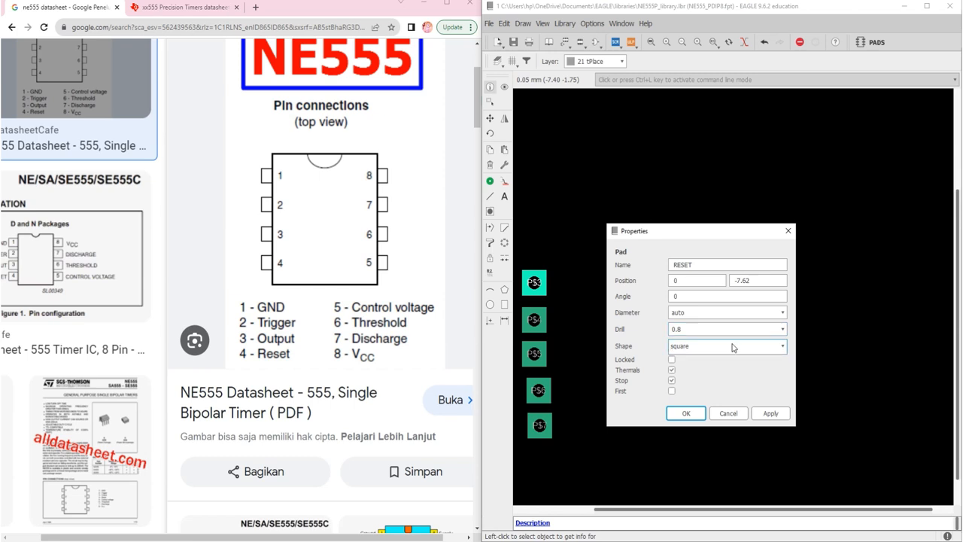
pyautogui.click(724, 346)
pyautogui.click(717, 368)
pyautogui.click(686, 416)
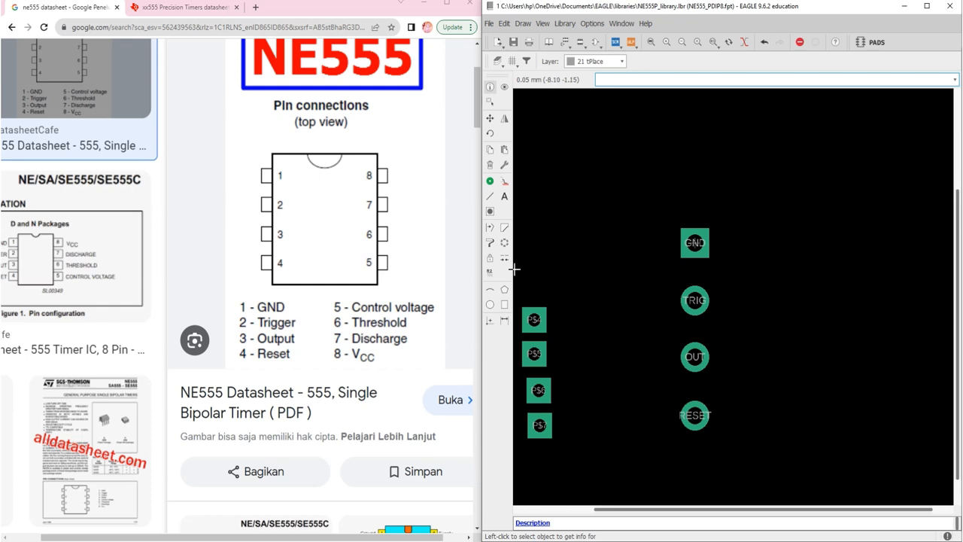
# Bring up the datasheet's package drawing for the row spacing, and name pad P$4 CTRL in its properties
pyautogui.click(181, 8)
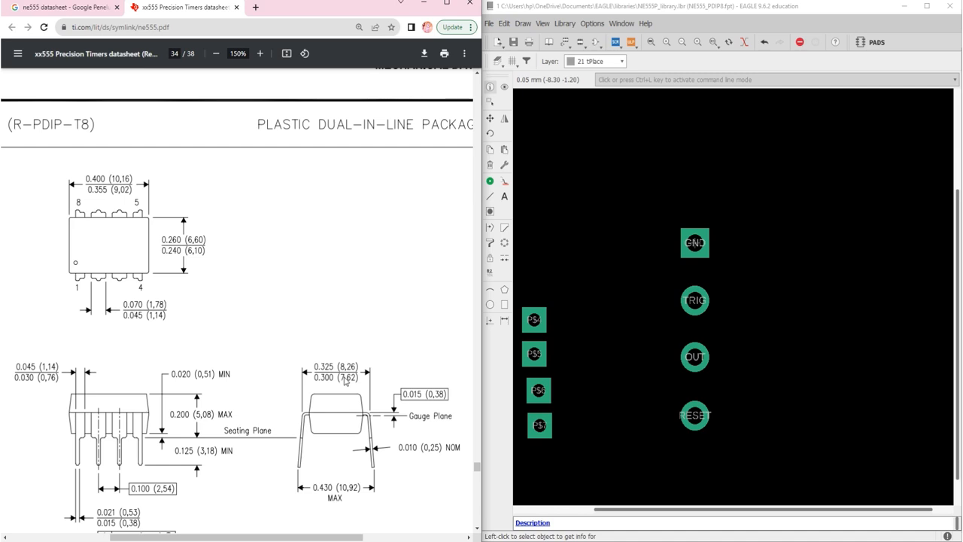
pyautogui.rightClick(536, 320)
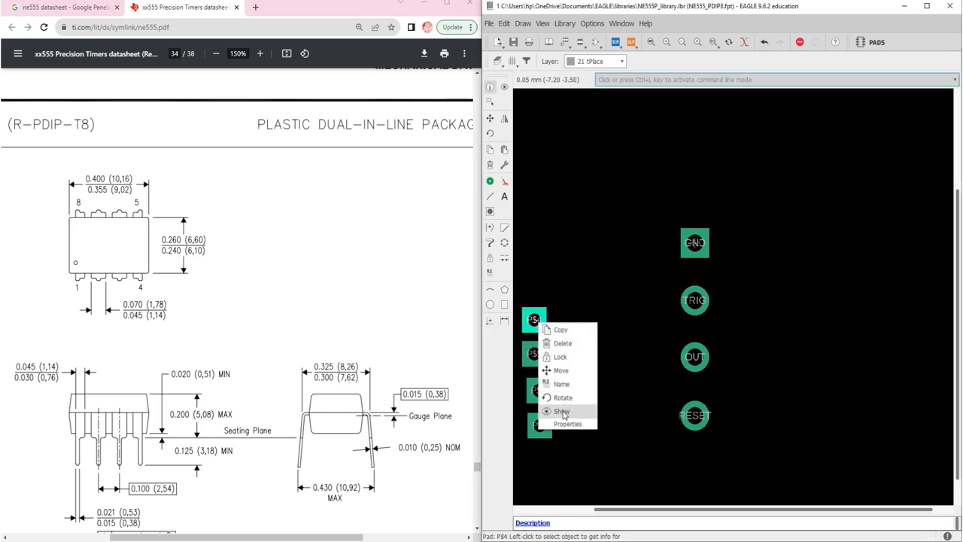
pyautogui.click(564, 423)
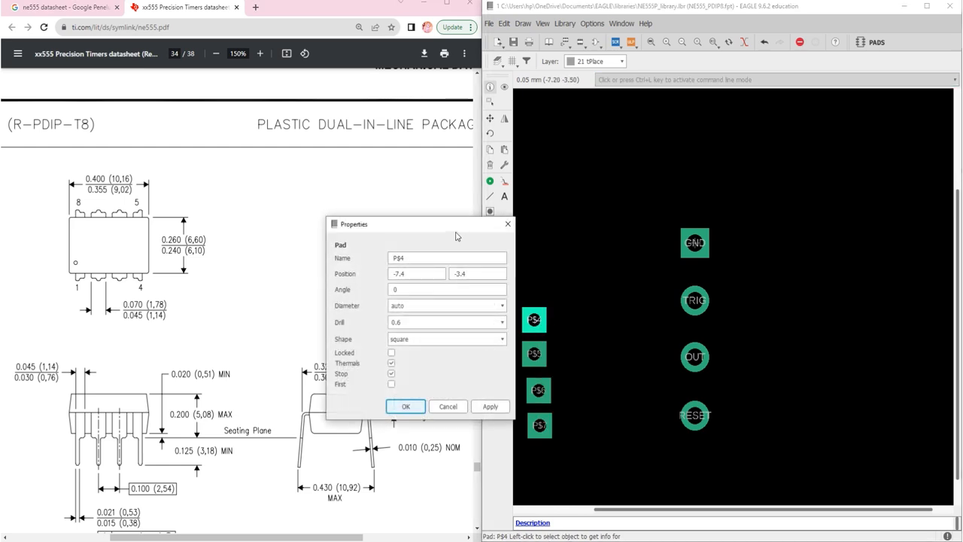
pyautogui.moveTo(453, 234); pyautogui.dragTo(653, 250)
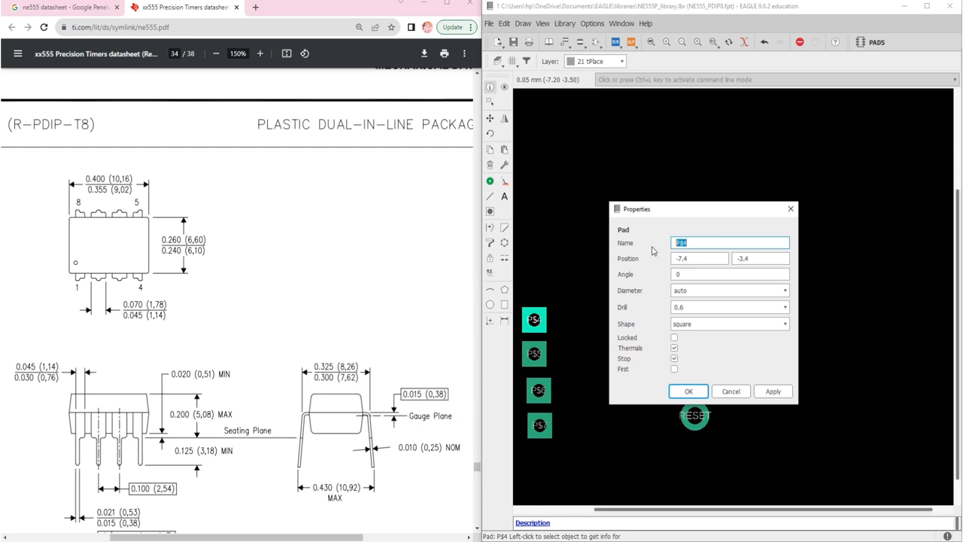
pyautogui.write('CTRL')
# Set the CTRL pad's position to 7.62, -7.62, across from the RESET pad
pyautogui.press('Tab')
pyautogui.write('7')
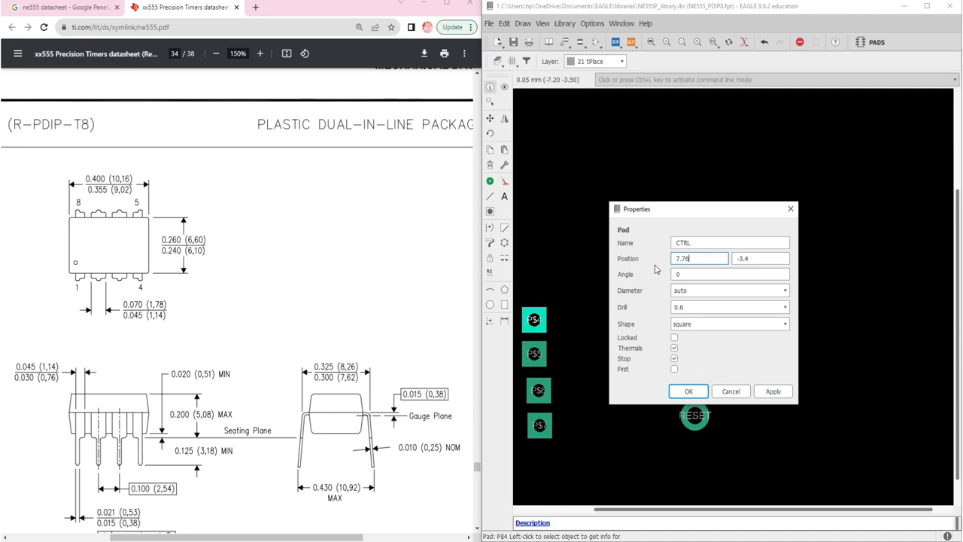
pyautogui.write('.62')
pyautogui.press('Tab')
pyautogui.write('-')
# Give the CTRL pad a 0.8 drill and a round shape, and apply its properties
pyautogui.click(773, 306)
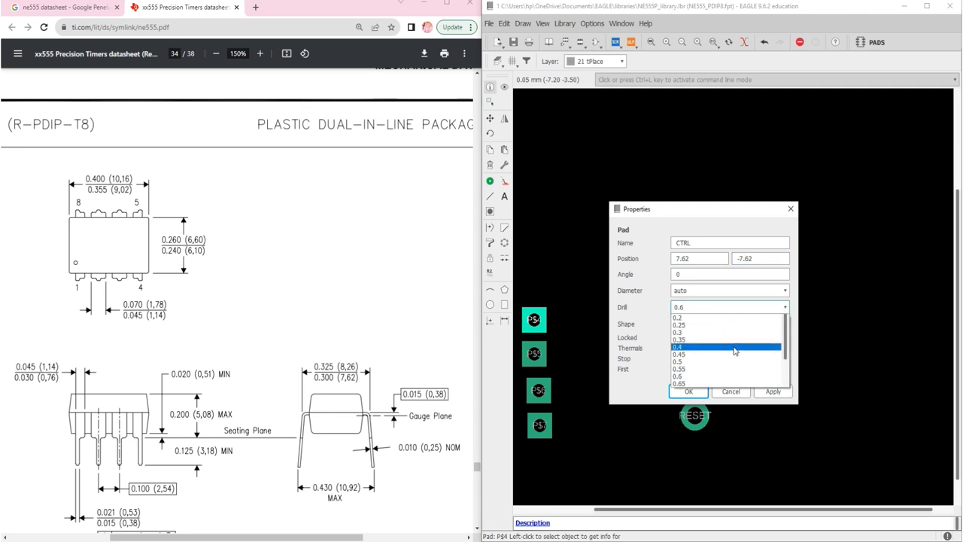
pyautogui.click(691, 383)
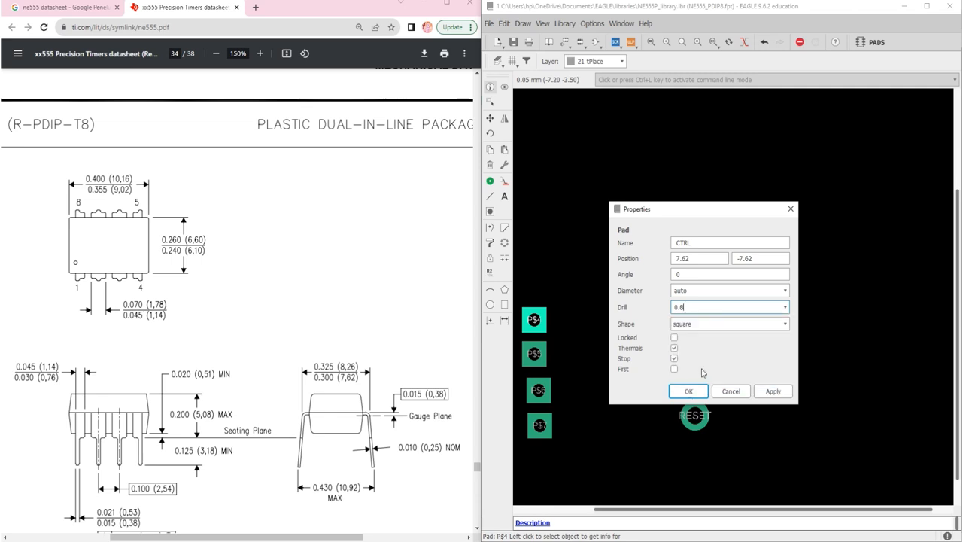
pyautogui.click(697, 324)
pyautogui.click(696, 349)
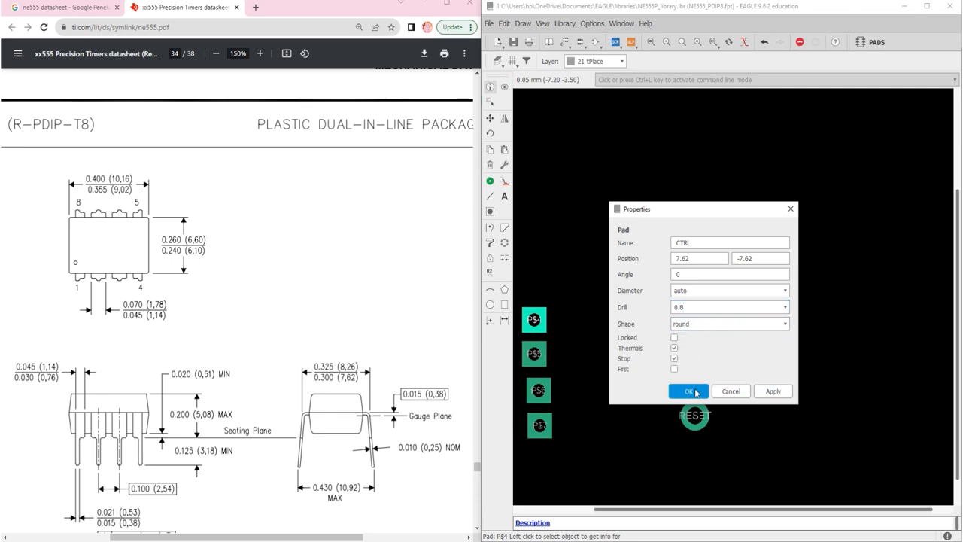
pyautogui.click(688, 391)
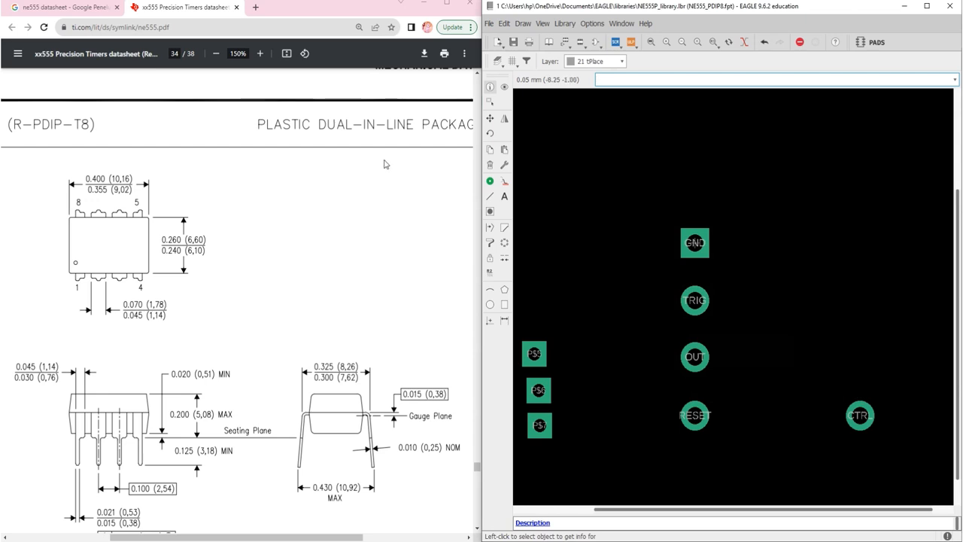
# Check the pinout diagram for pin 6 and name pad P$5 THRES in its properties
pyautogui.click(97, 10)
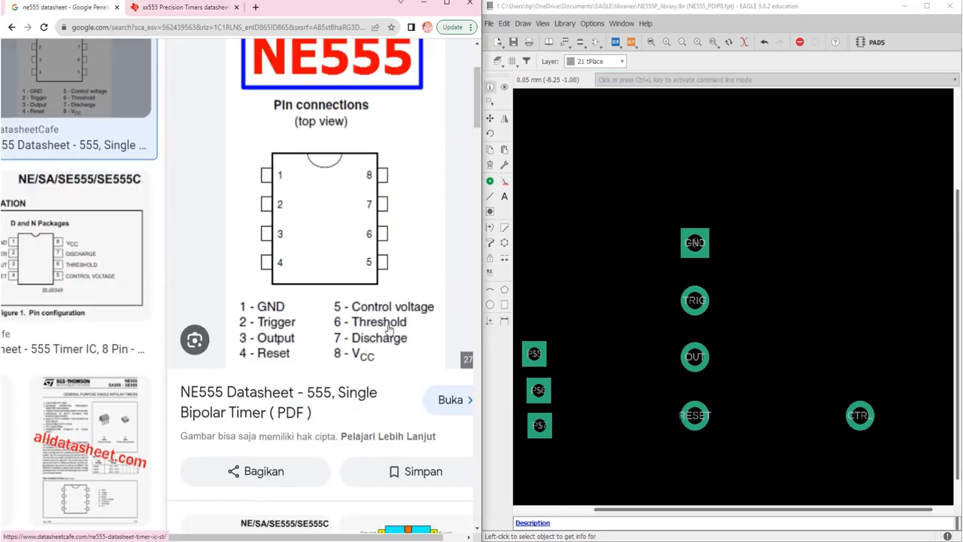
pyautogui.rightClick(535, 353)
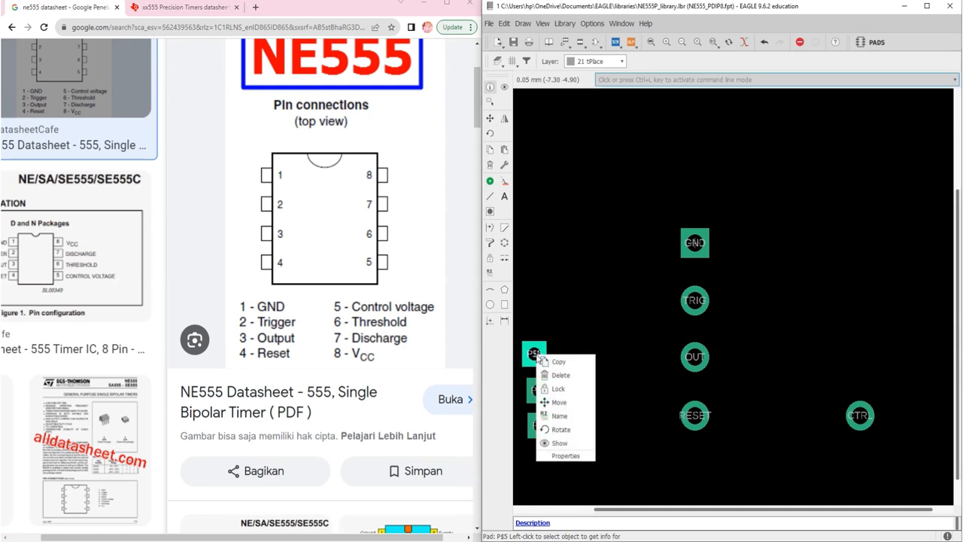
pyautogui.click(558, 454)
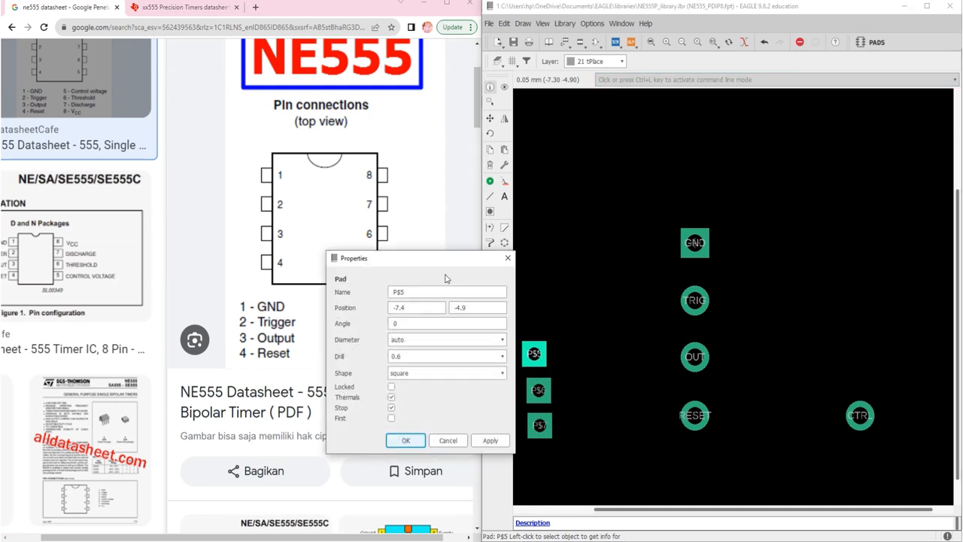
pyautogui.moveTo(438, 261); pyautogui.dragTo(609, 282)
pyautogui.click(584, 308)
pyautogui.hotkey('ctrl', 'a')
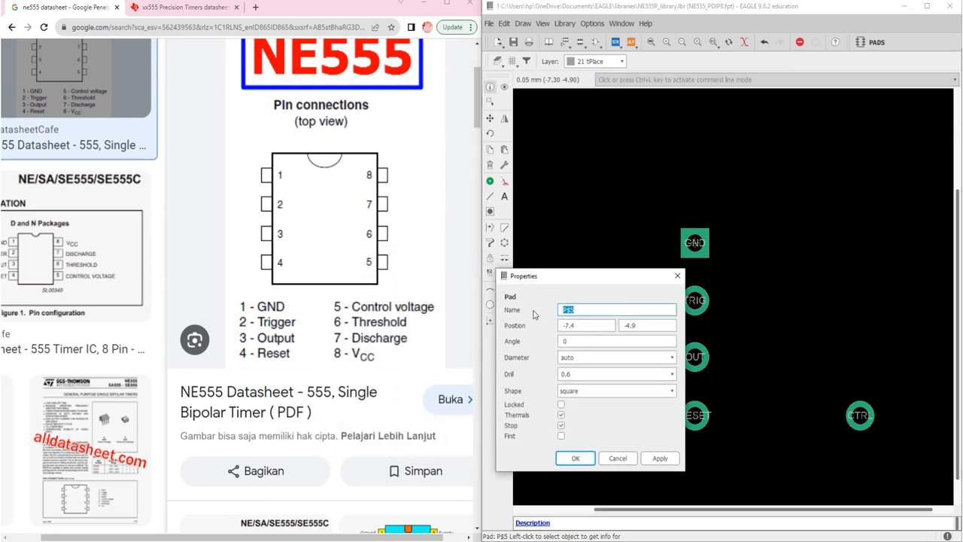
pyautogui.write('THRES')
# Set the THRES pad's position to 7.62, -5.04, across from the OUT pad
pyautogui.click(579, 325)
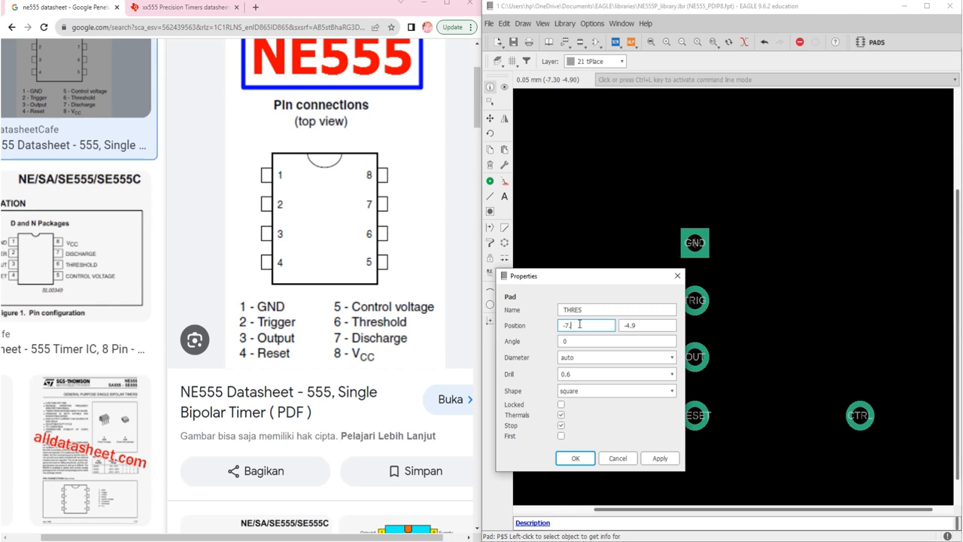
pyautogui.press('BackSpace')
pyautogui.press('BackSpace')
pyautogui.press('BackSpace')
pyautogui.write('7.62')
pyautogui.press('Tab')
pyautogui.write('-5.04')
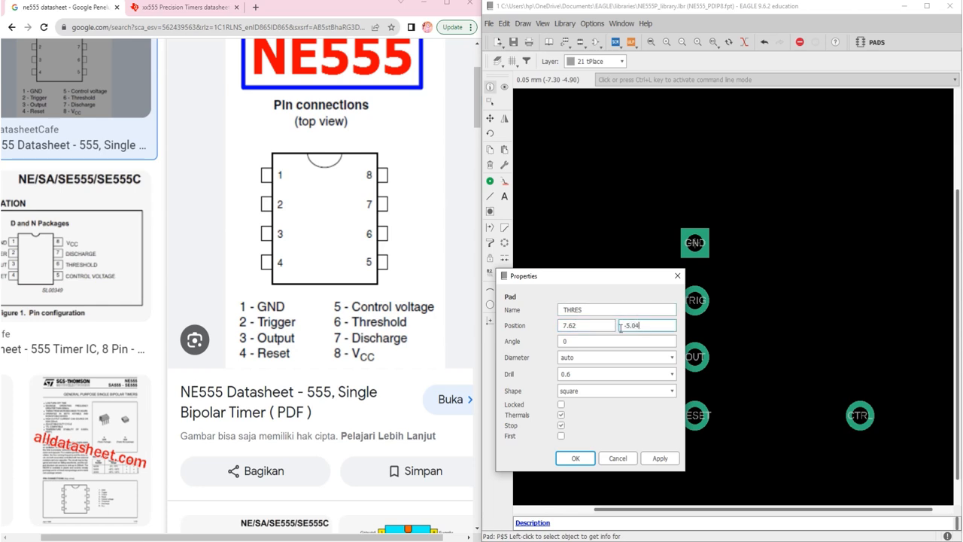
# Give the THRES pad a 0.8 drill and a round shape, and apply its properties
pyautogui.click(632, 370)
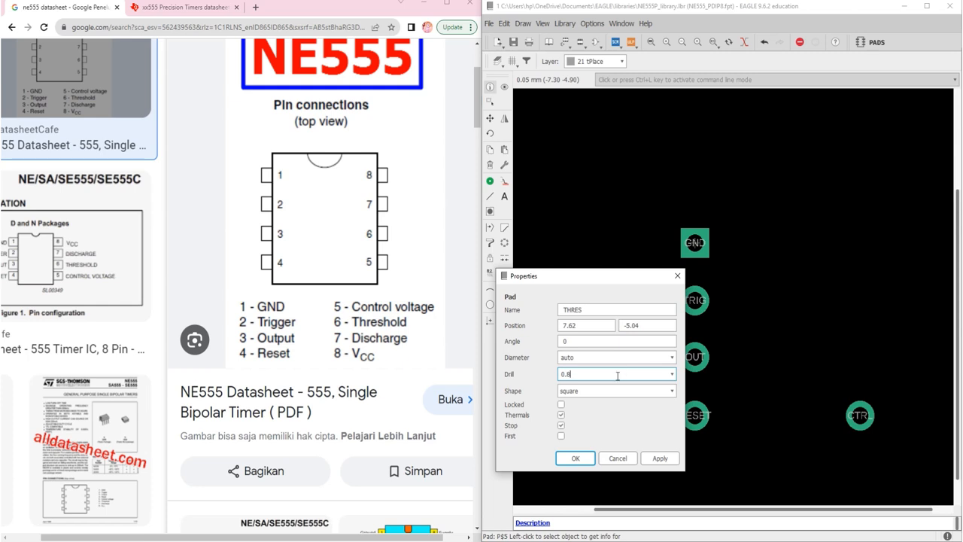
pyautogui.click(613, 390)
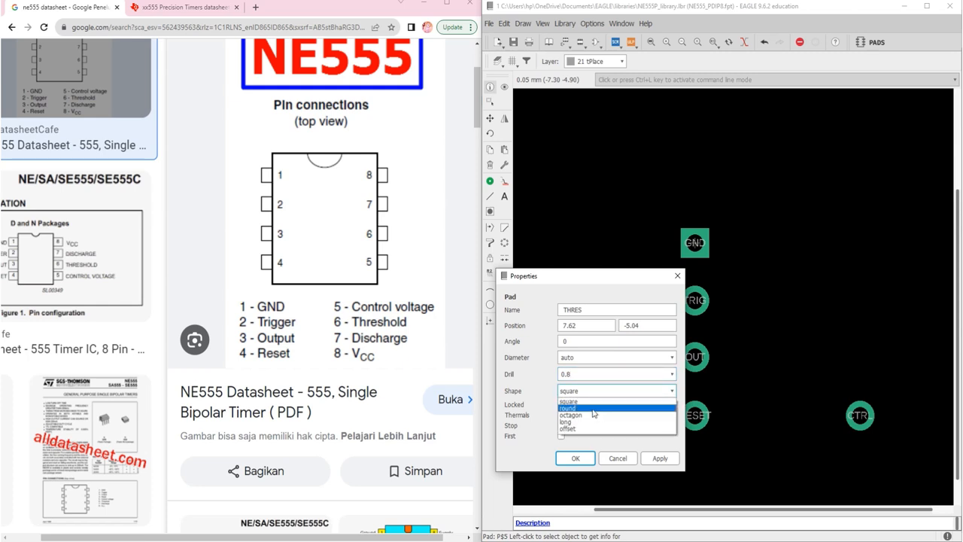
pyautogui.click(593, 410)
pyautogui.click(583, 457)
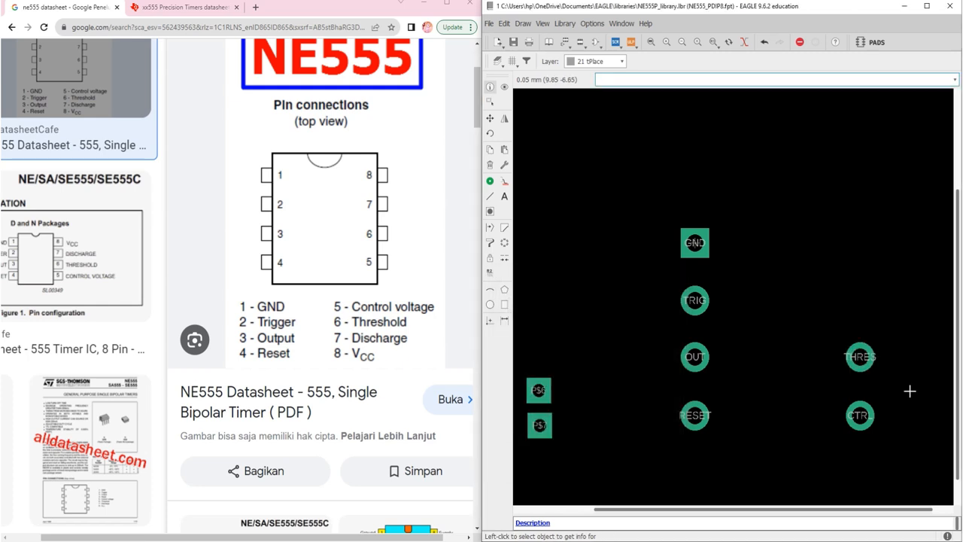
# Open the properties of pad P$6 and name it DISC, matching pin 7 in the pinout
pyautogui.rightClick(539, 390)
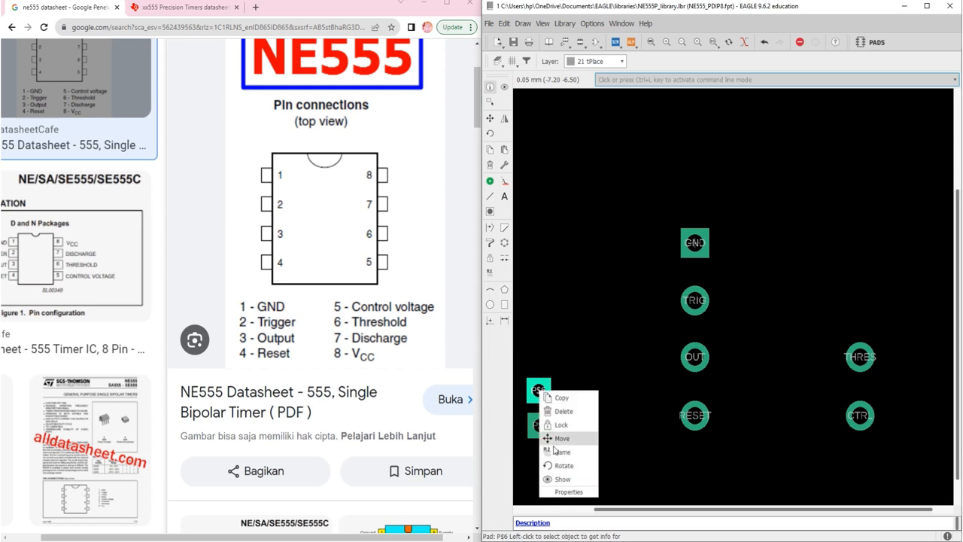
pyautogui.click(569, 492)
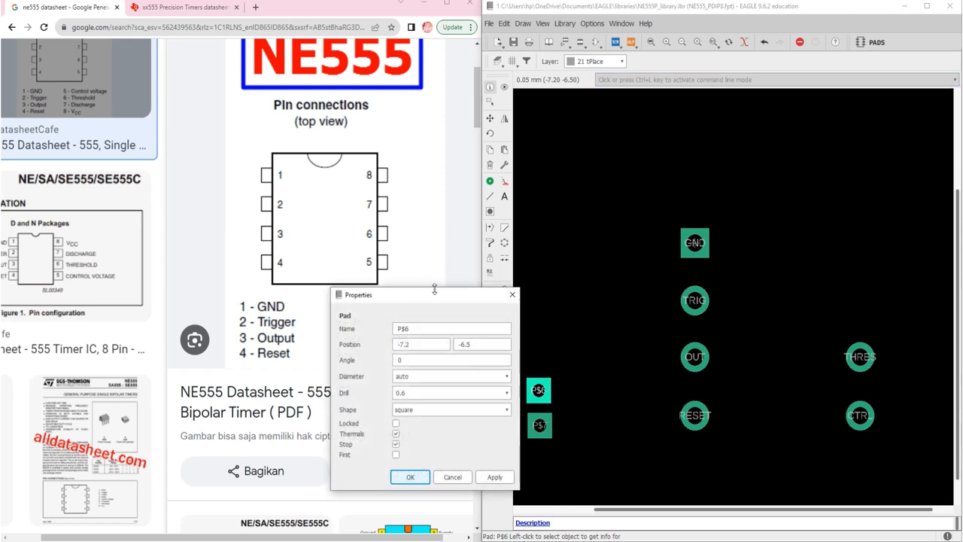
pyautogui.moveTo(434, 289); pyautogui.dragTo(704, 273)
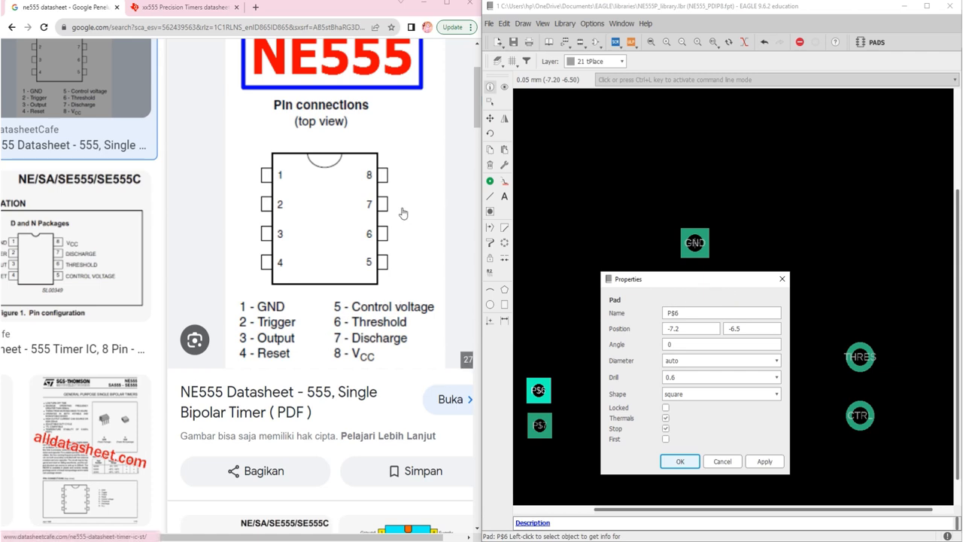
pyautogui.doubleClick(698, 312)
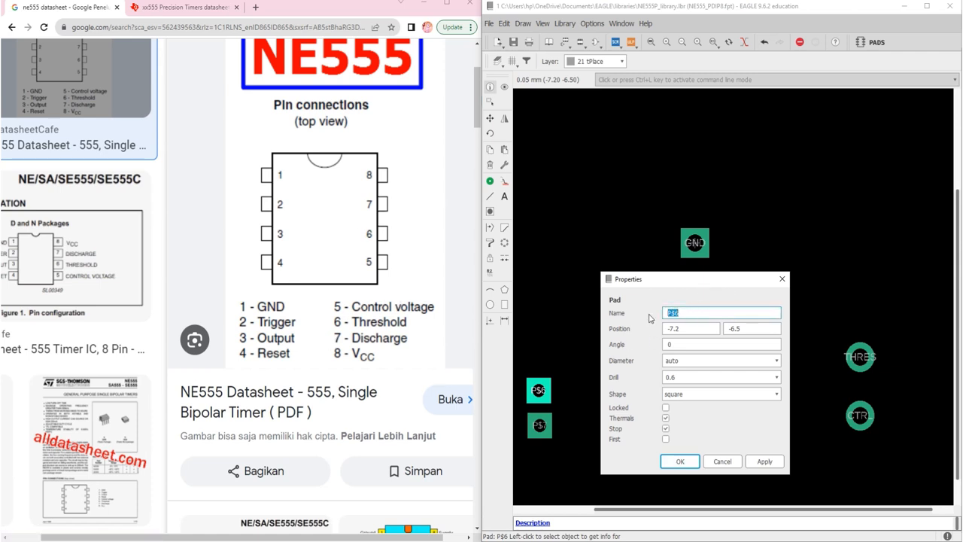
pyautogui.write('DISC')
# Set the DISC pad's position to 7.62, -2.54, across from the TRIG pad
pyautogui.click(684, 330)
pyautogui.write('62')
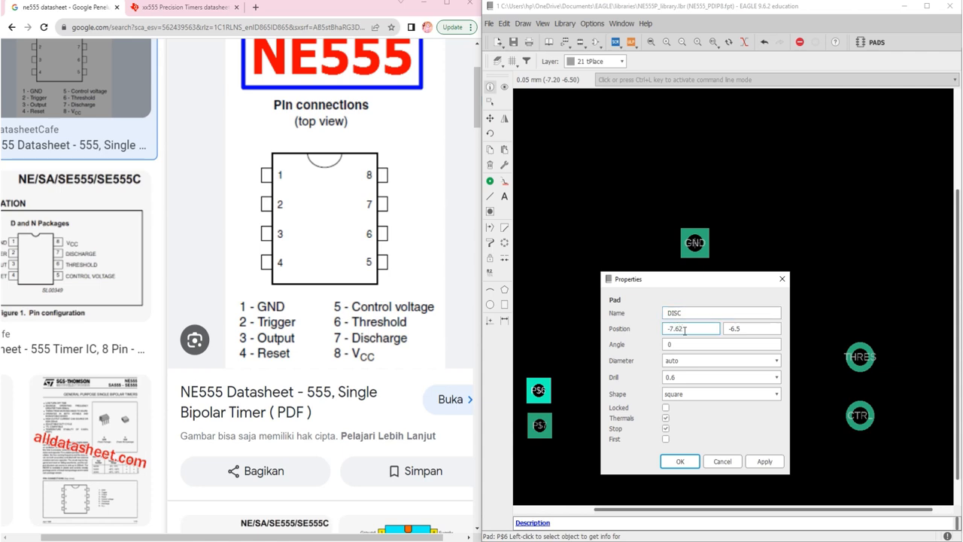
pyautogui.click(750, 330)
pyautogui.press('BackSpace')
pyautogui.press('BackSpace')
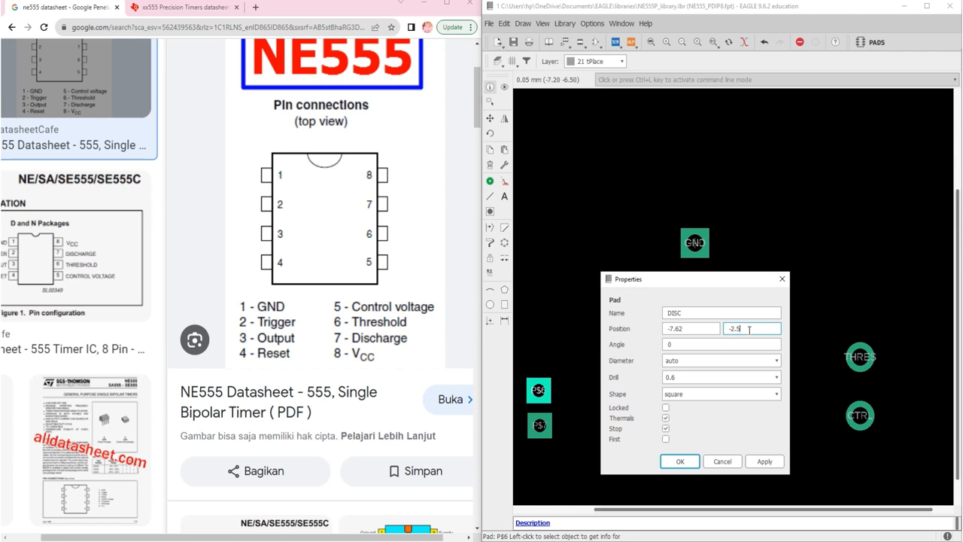
pyautogui.write('2.54')
pyautogui.click(670, 329)
pyautogui.click(745, 344)
# Give the DISC pad a 0.8 drill and a round shape, and apply its properties
pyautogui.click(736, 376)
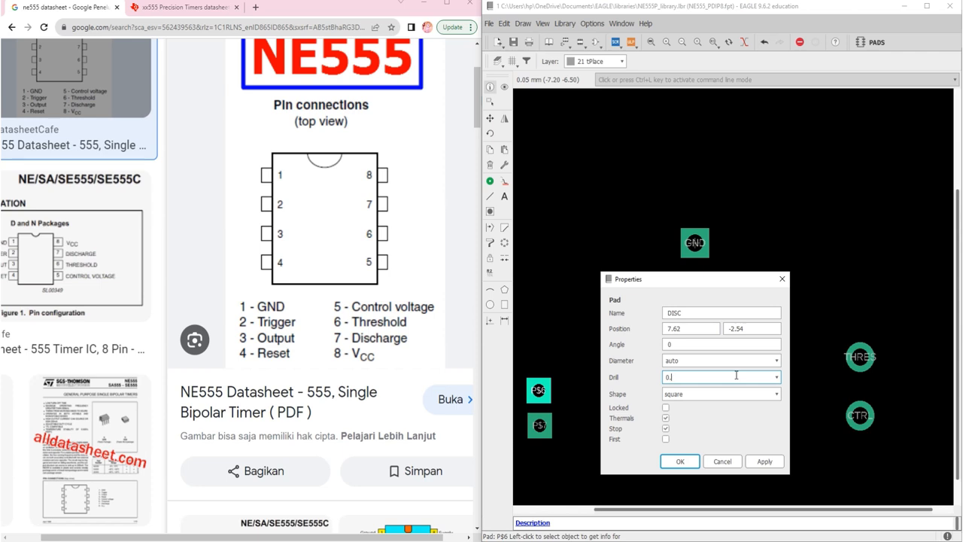
pyautogui.click(715, 395)
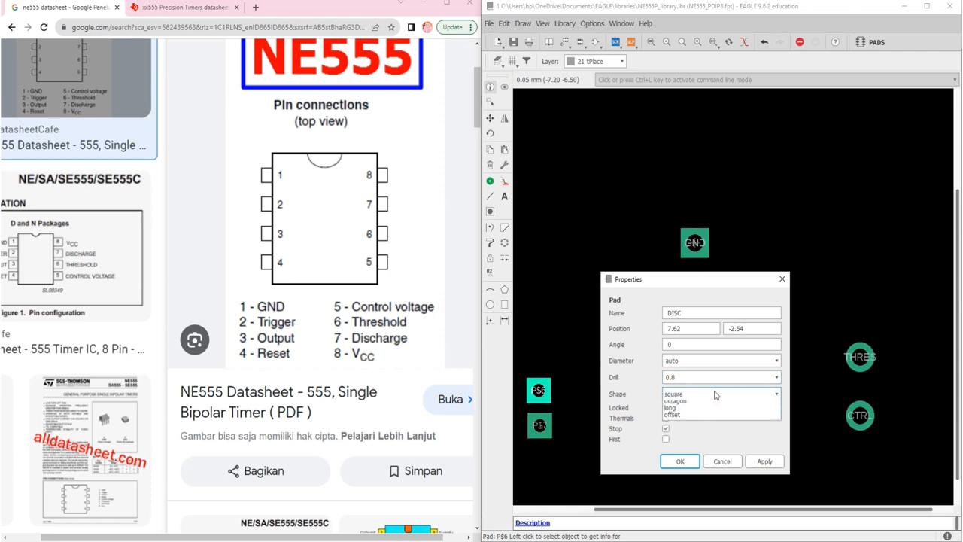
pyautogui.click(704, 412)
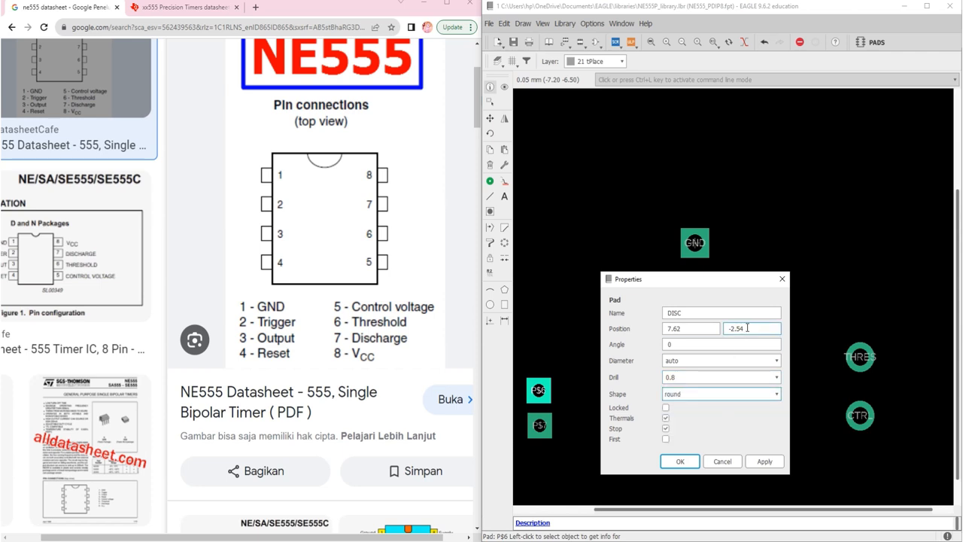
pyautogui.click(680, 461)
# Check the TRIG pad's properties, and set the OUT pad's Y position to -5.08
pyautogui.click(697, 303)
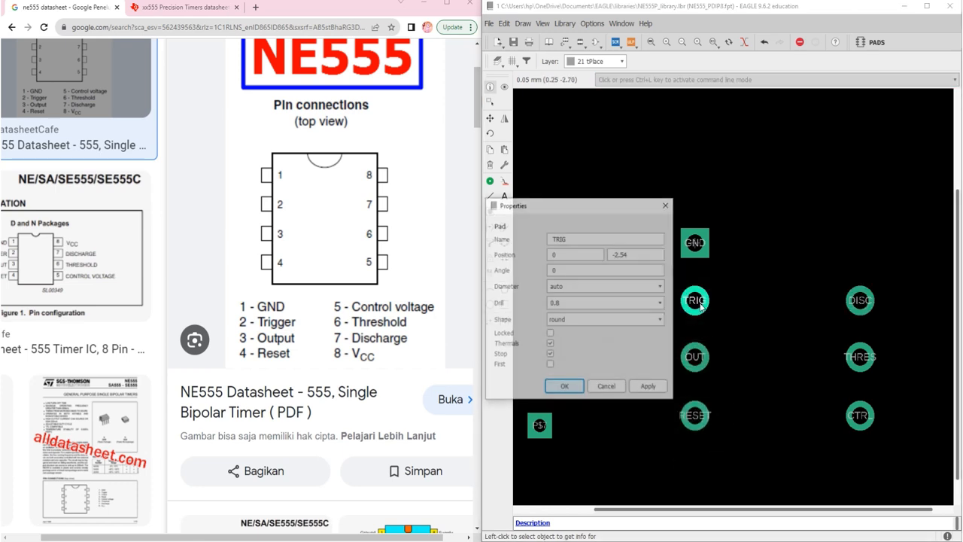
pyautogui.click(566, 388)
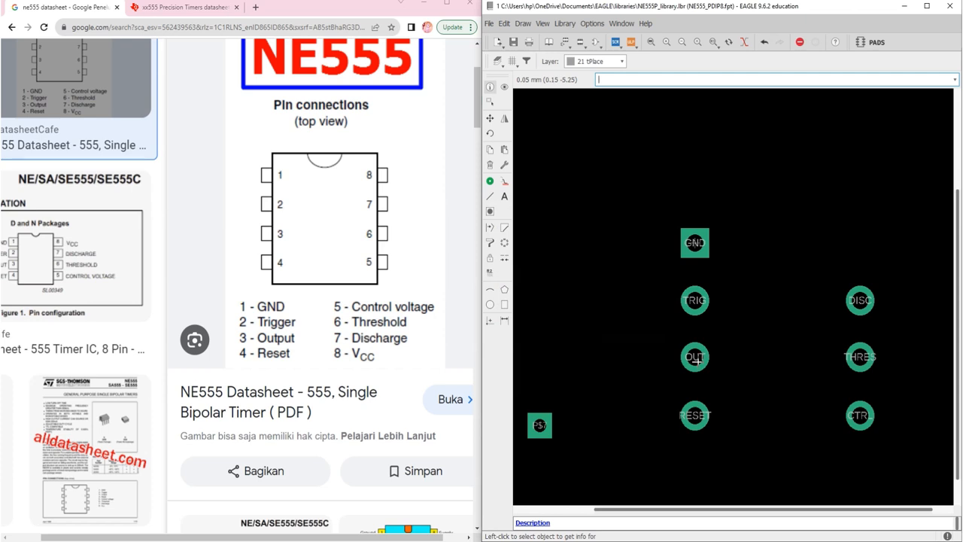
pyautogui.click(696, 358)
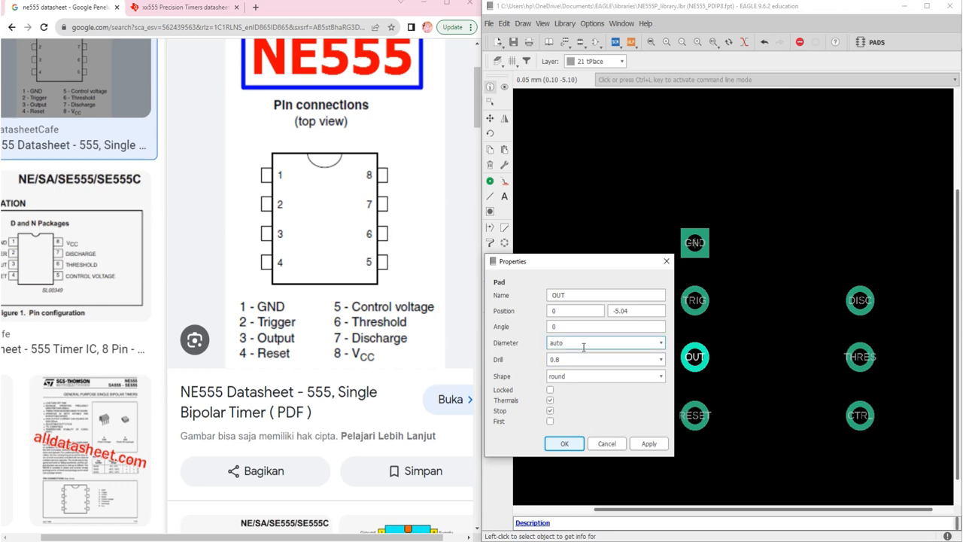
pyautogui.click(639, 311)
pyautogui.write('8')
pyautogui.press('Return')
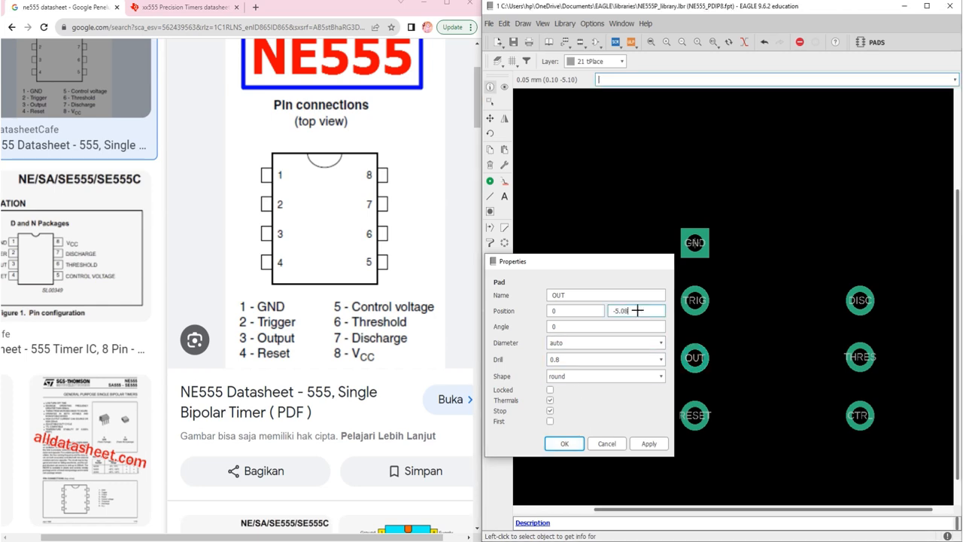
# Set the THRES pad's Y position to -5.08 to align it with the OUT pad
pyautogui.click(861, 356)
pyautogui.click(799, 308)
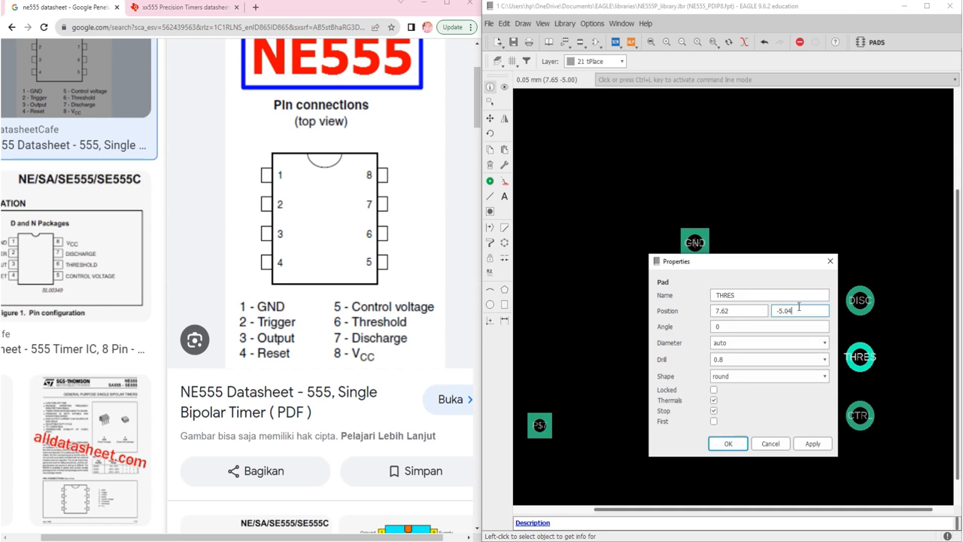
pyautogui.write('8')
pyautogui.press('Return')
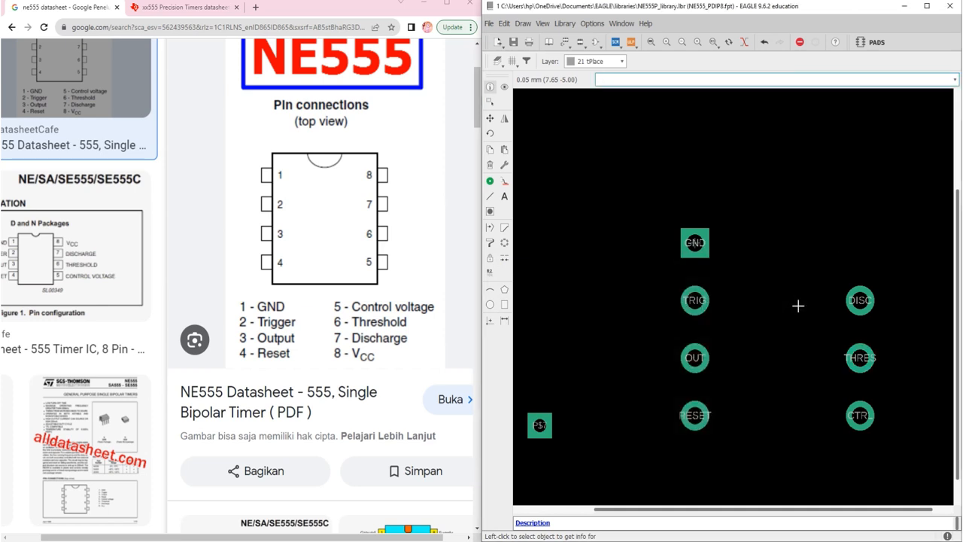
# Open the properties of the remaining pad P$7 and enter CTRL as its name
pyautogui.click(540, 426)
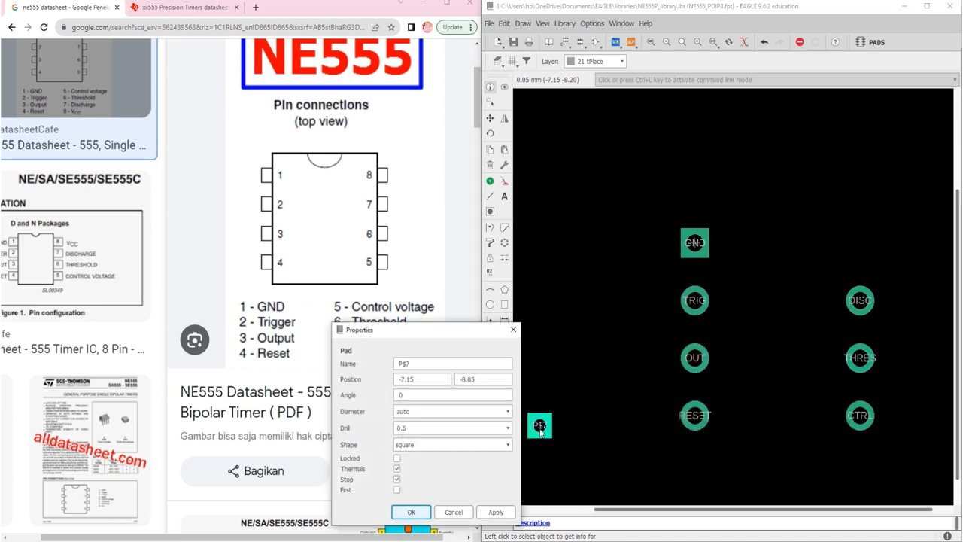
pyautogui.moveTo(699, 265); pyautogui.dragTo(713, 260)
pyautogui.doubleClick(662, 290)
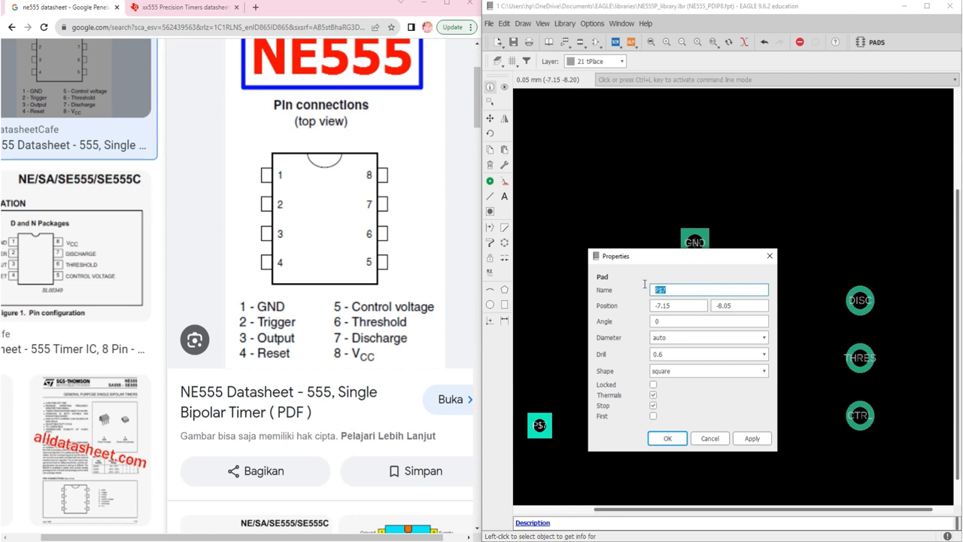
pyautogui.write('CTRL')
# Set the position of pad P$7 to 7.62, 0, across from the GND pad
pyautogui.click(685, 305)
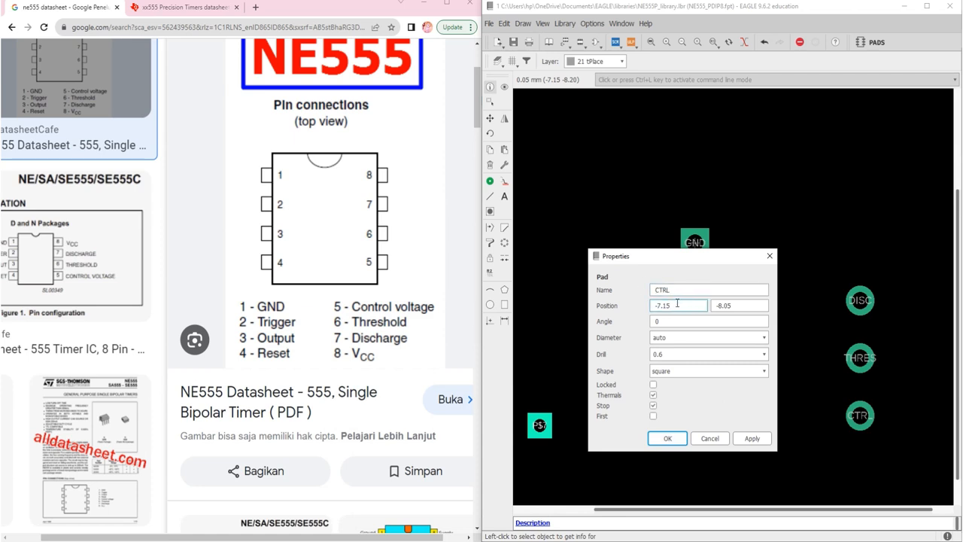
pyautogui.press('BackSpace')
pyautogui.press('BackSpace')
pyautogui.press('BackSpace')
pyautogui.write('7.62')
pyautogui.press('Tab')
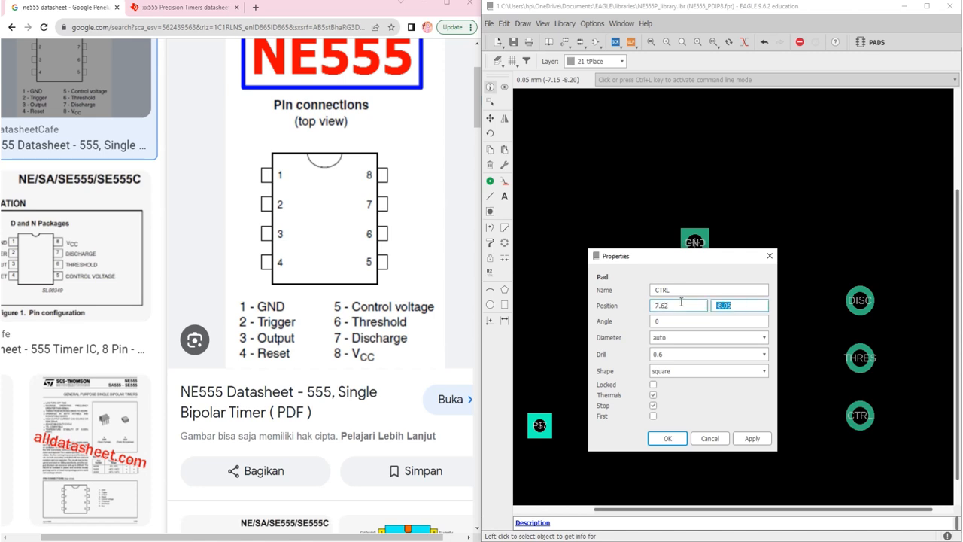
pyautogui.write('0')
# Give pad P$7 a 0.8 drill and a round shape, and submit its properties
pyautogui.click(700, 354)
pyautogui.press('BackSpace')
pyautogui.write('8')
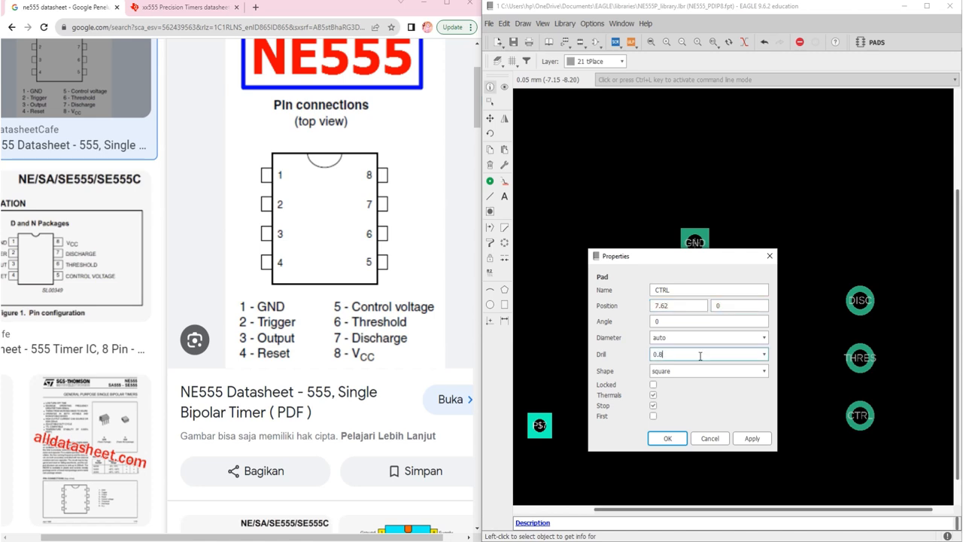
pyautogui.click(707, 371)
pyautogui.click(684, 390)
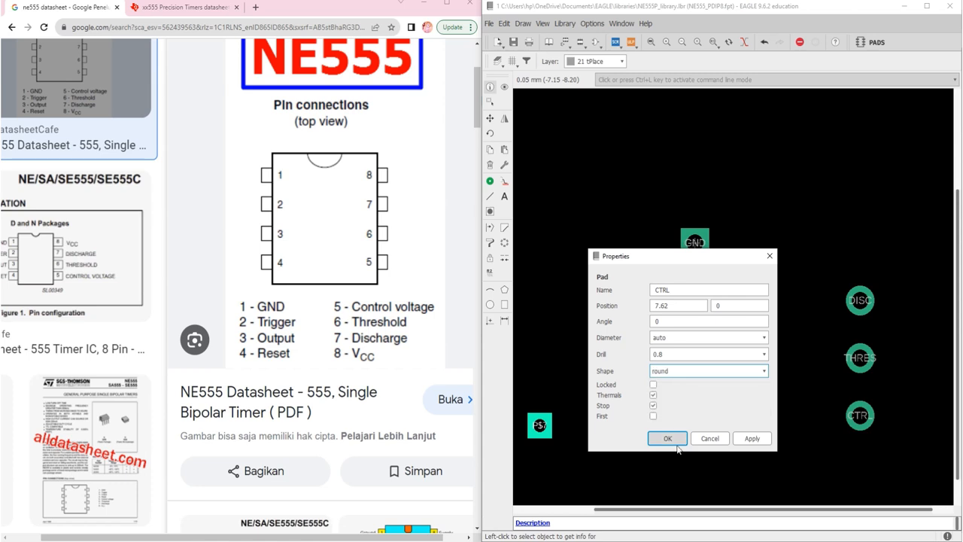
pyautogui.click(672, 440)
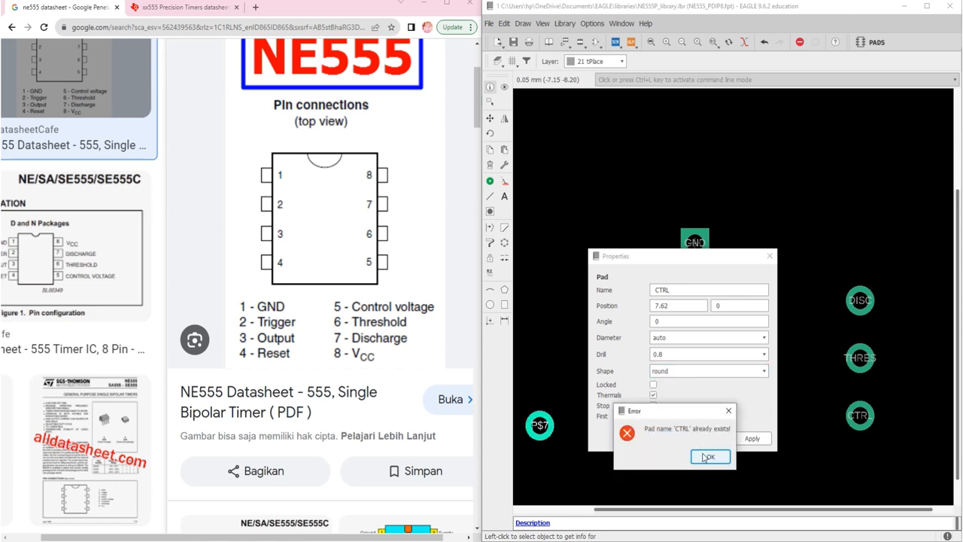
# Dismiss the error, name the pad across from GND VCC instead, and apply its properties
pyautogui.click(708, 457)
pyautogui.click(680, 289)
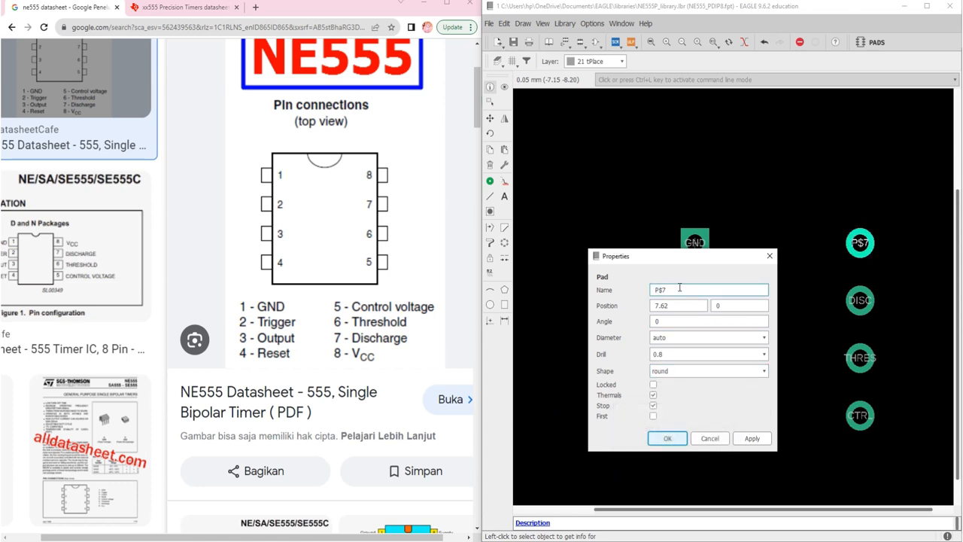
pyautogui.moveTo(679, 289); pyautogui.dragTo(636, 284)
pyautogui.write('VCC')
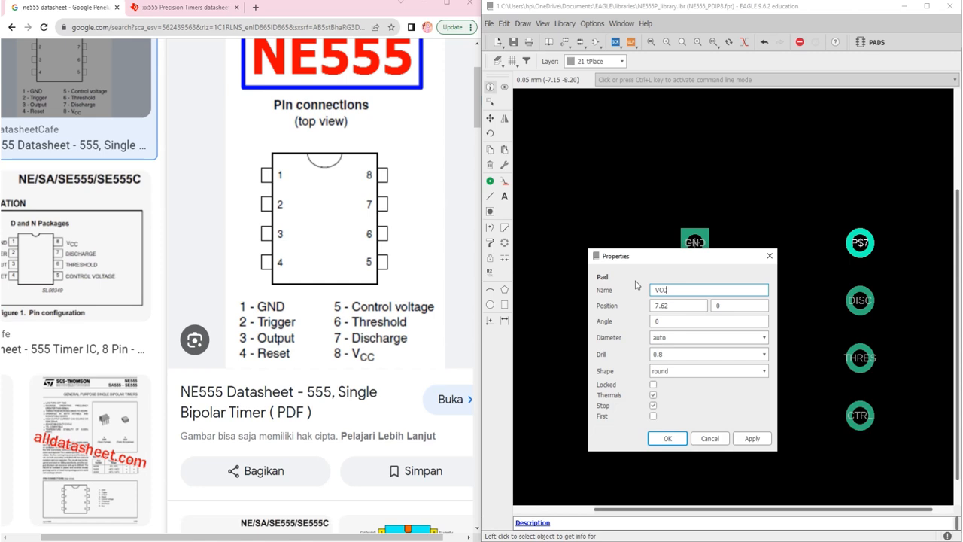
pyautogui.click(673, 434)
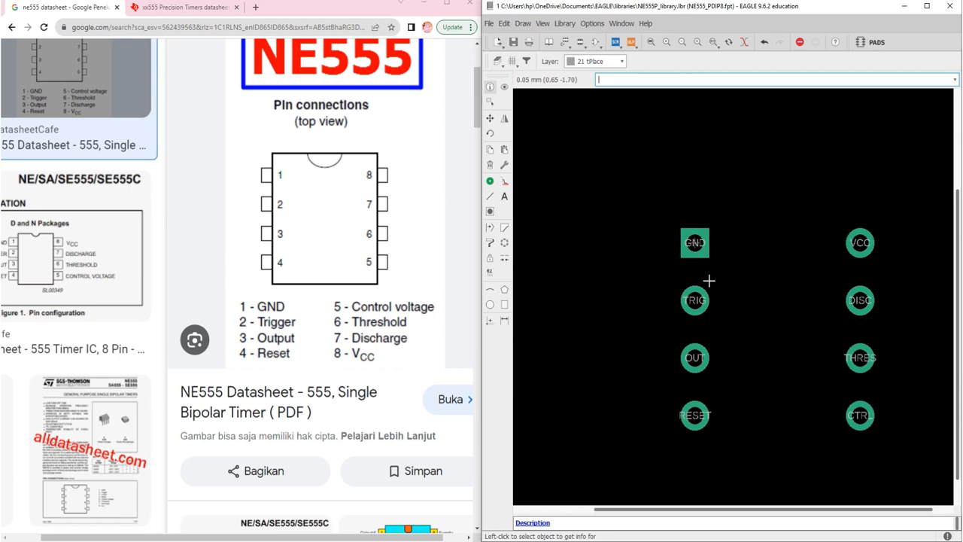
# Review the complete pad layout and examine the PDIP-8 package drawing in the xx555 Precision Timers datasheet
pyautogui.click(648, 43)
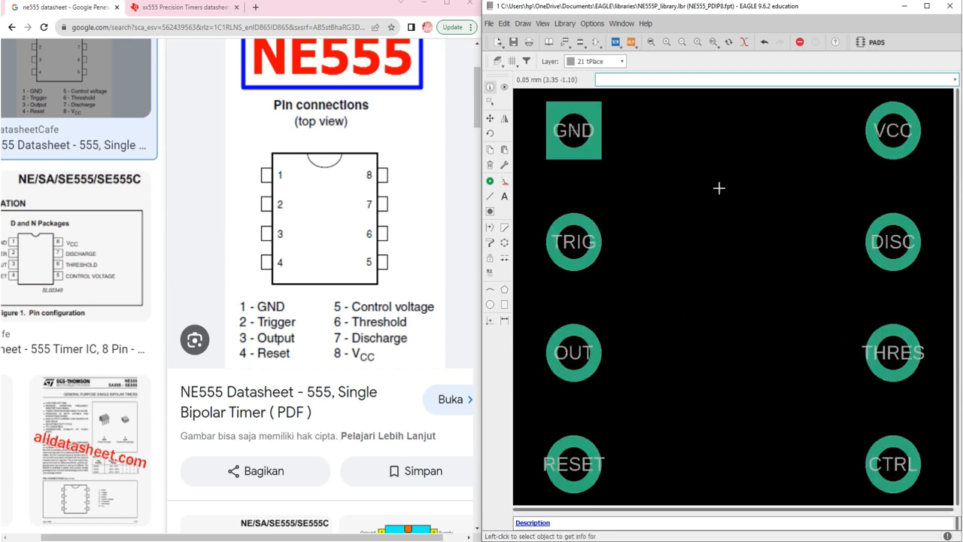
pyautogui.scroll(-3, 727, 248)
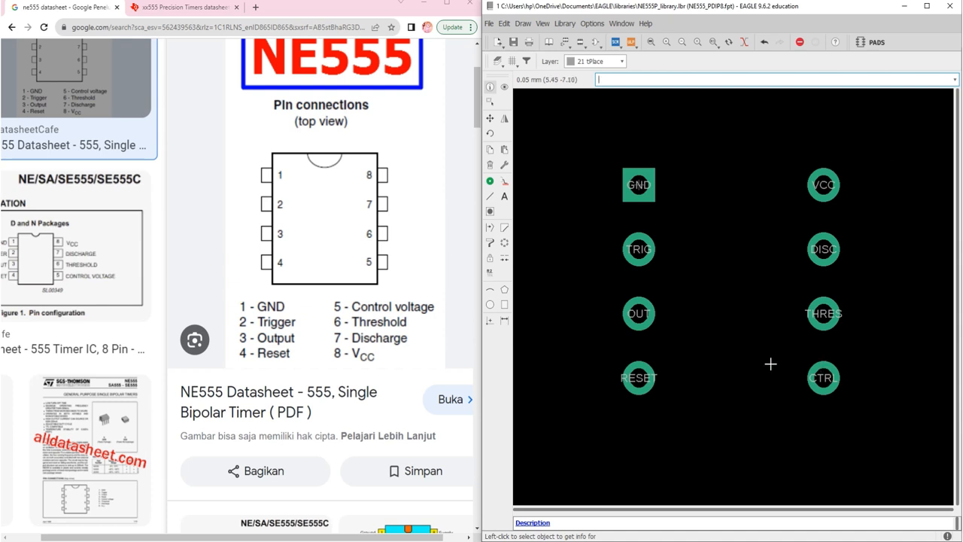
pyautogui.click(196, 11)
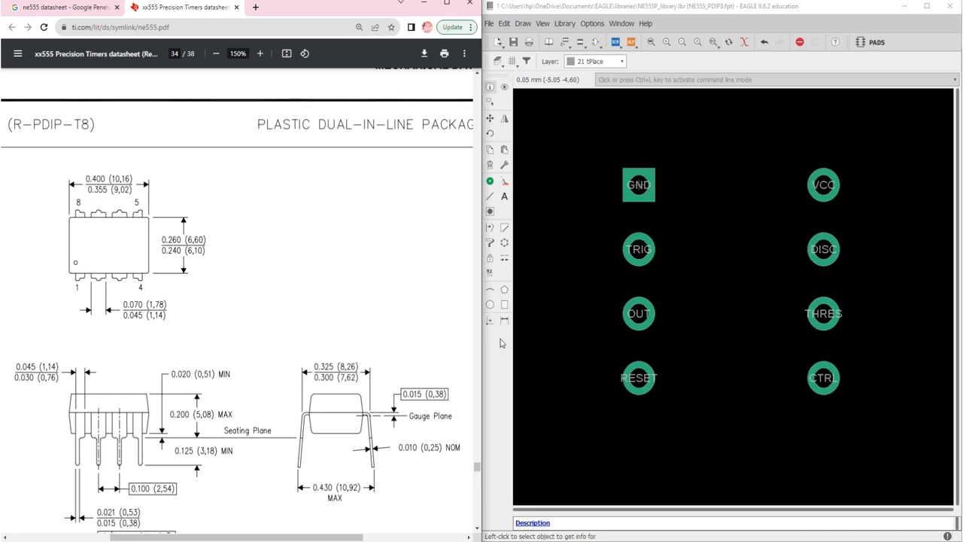
# Draw a small circle on layer 21 tPlace with a 0.0762 line width at the GND pad's lower inner corner
pyautogui.click(490, 305)
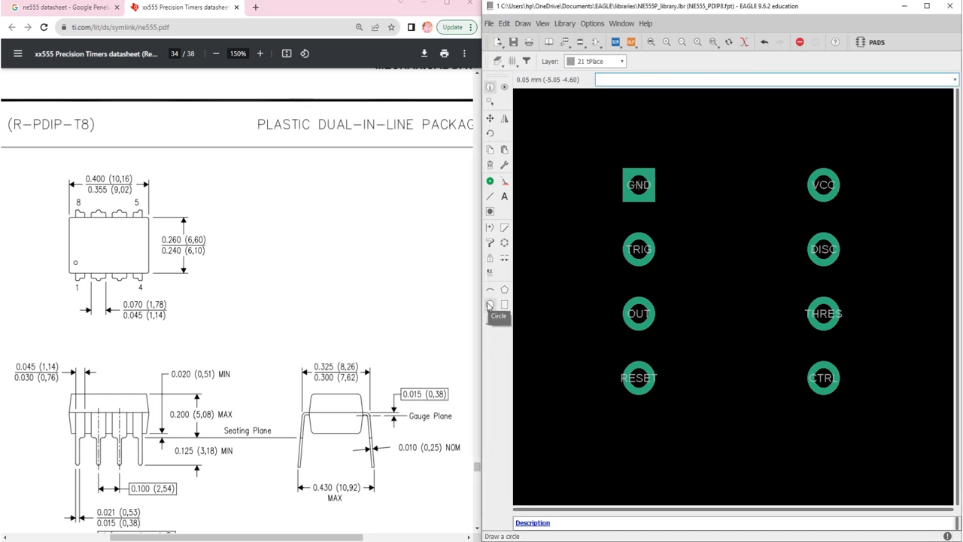
pyautogui.click(490, 305)
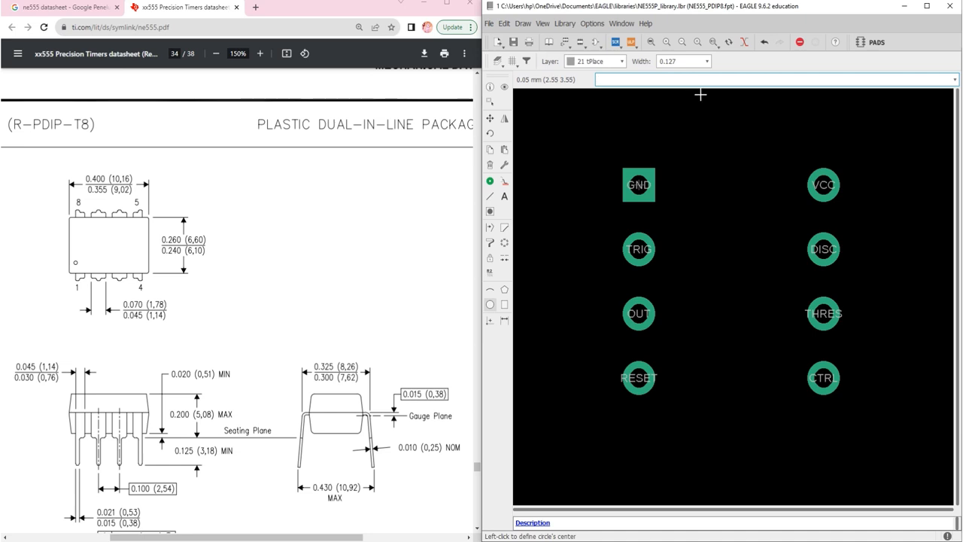
pyautogui.click(706, 61)
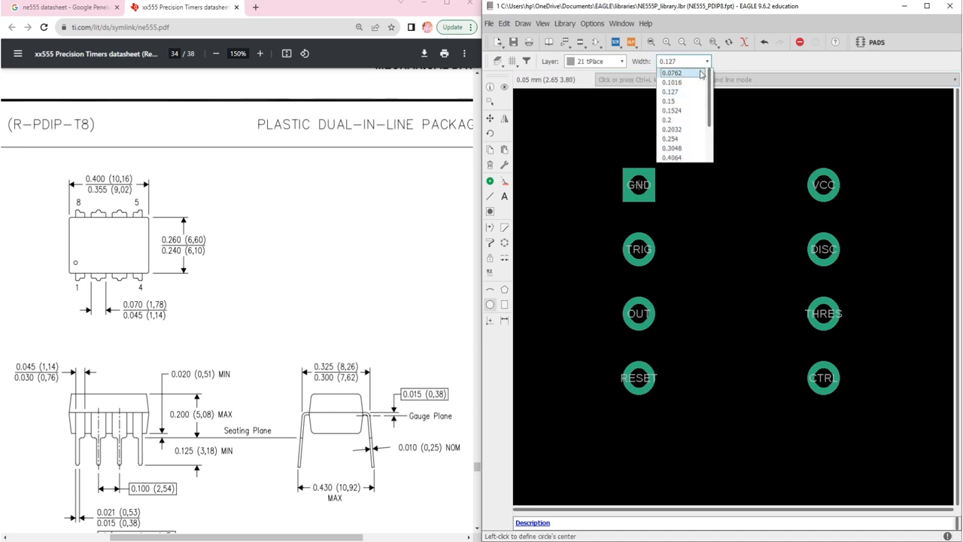
pyautogui.click(700, 73)
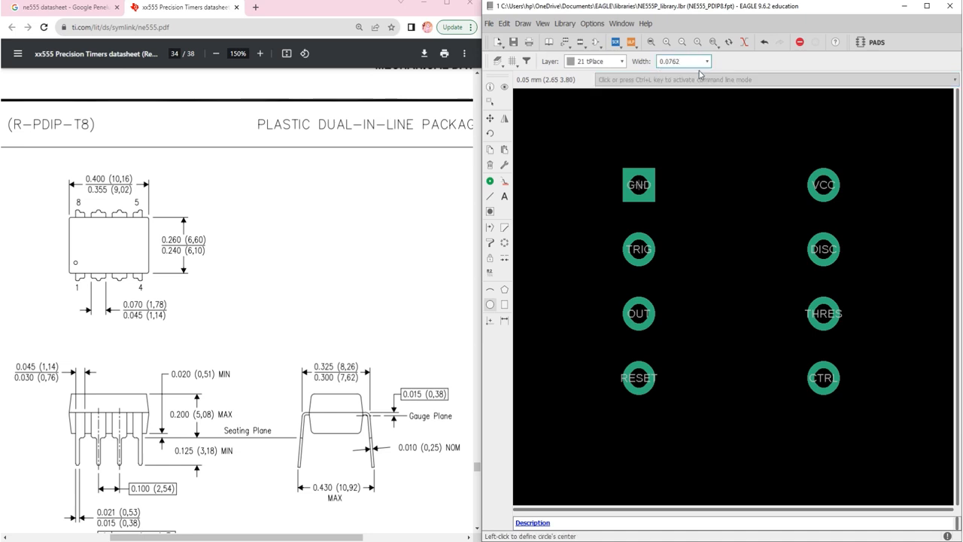
pyautogui.scroll(1, 669, 191)
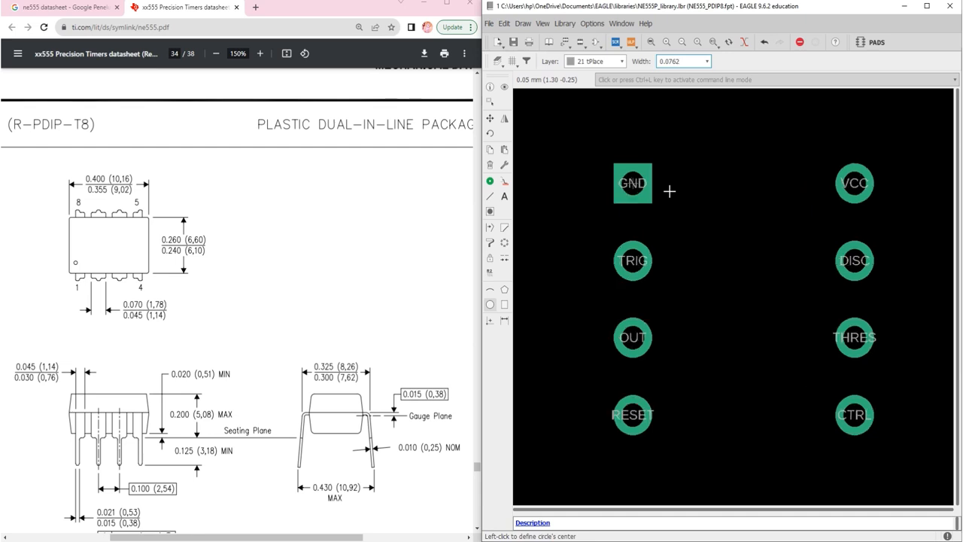
pyautogui.scroll(2, 669, 191)
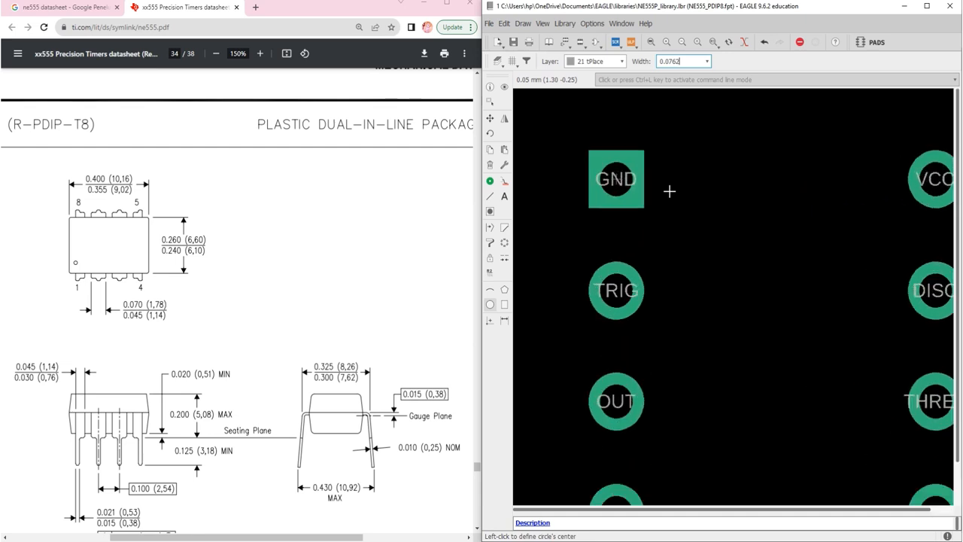
pyautogui.click(621, 61)
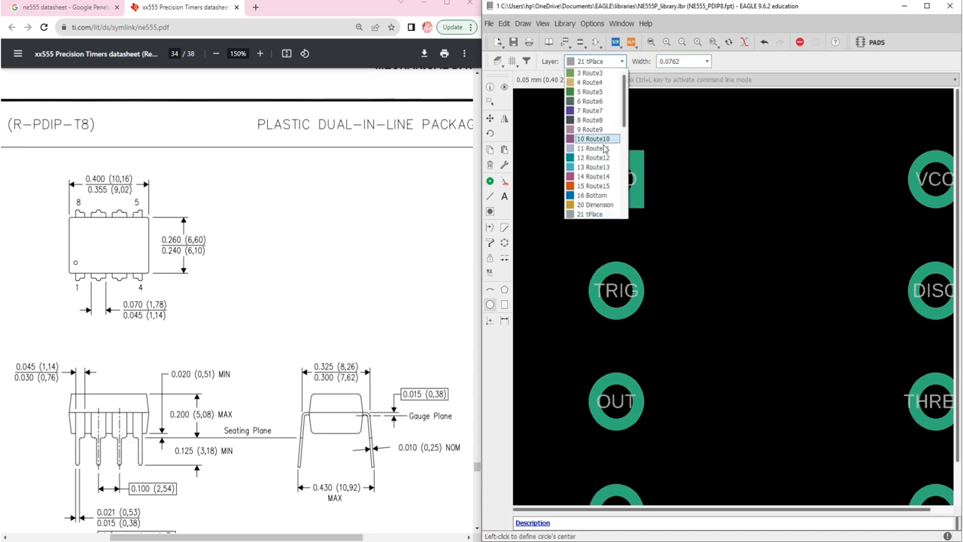
pyautogui.click(592, 215)
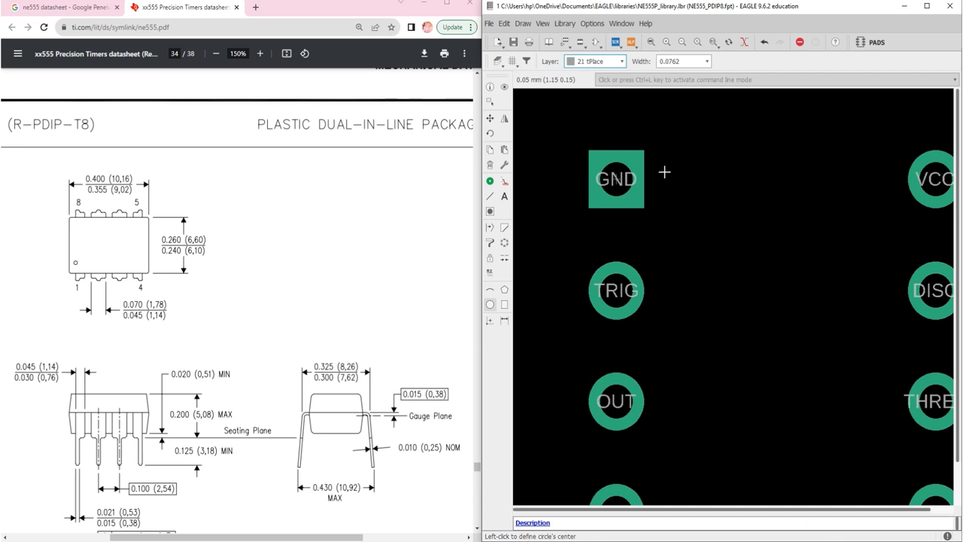
pyautogui.click(644, 207)
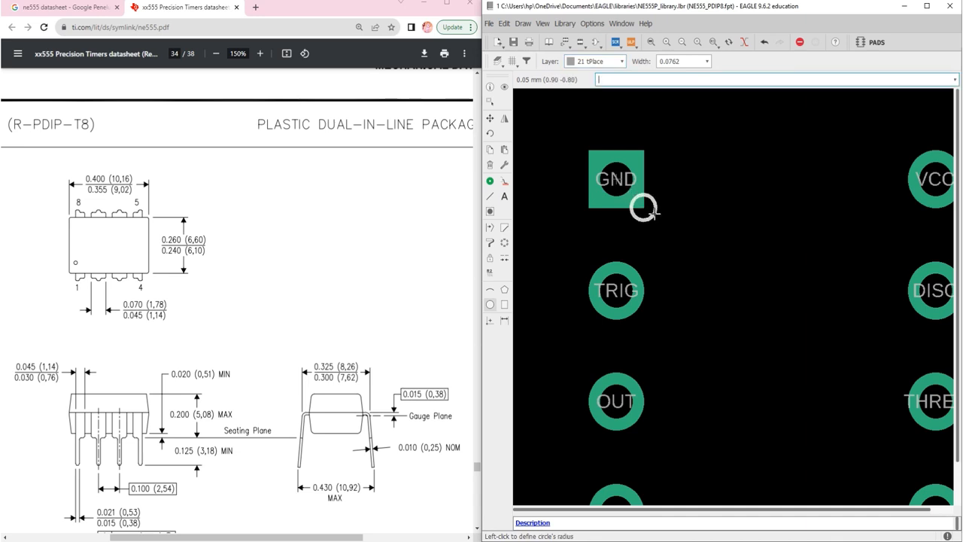
pyautogui.click(654, 213)
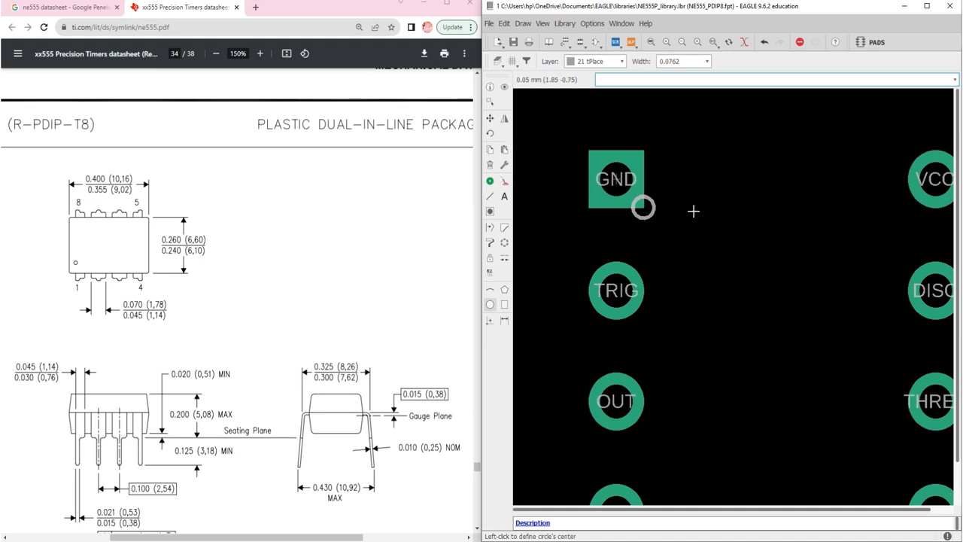
# Move the circle clear of the GND pad, just beside it on the side facing VCC
pyautogui.click(493, 123)
pyautogui.click(644, 213)
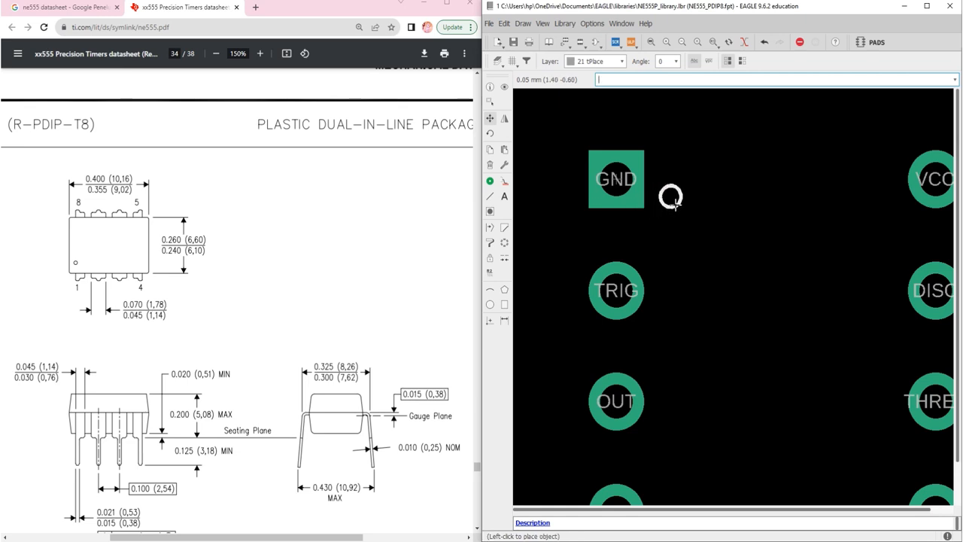
pyautogui.click(675, 204)
pyautogui.scroll(-4, 629, 209)
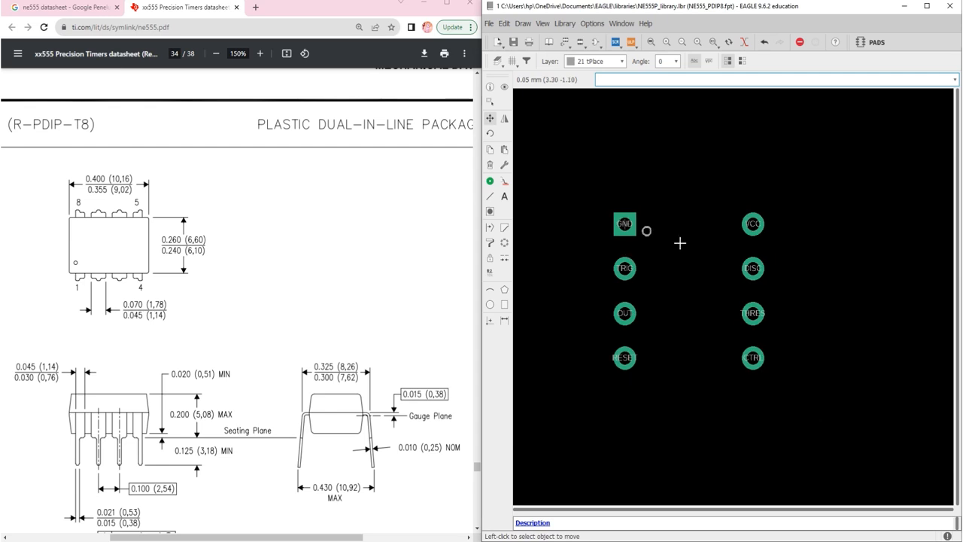
# Review the pad layout with its pin 1 circle and examine the body dimensions in the datasheet's PDIP-8 package drawing
pyautogui.scroll(1, 710, 294)
pyautogui.scroll(-1, 698, 299)
pyautogui.scroll(1, 697, 300)
pyautogui.scroll(1, 669, 308)
pyautogui.scroll(-1, 669, 308)
pyautogui.scroll(1, 615, 303)
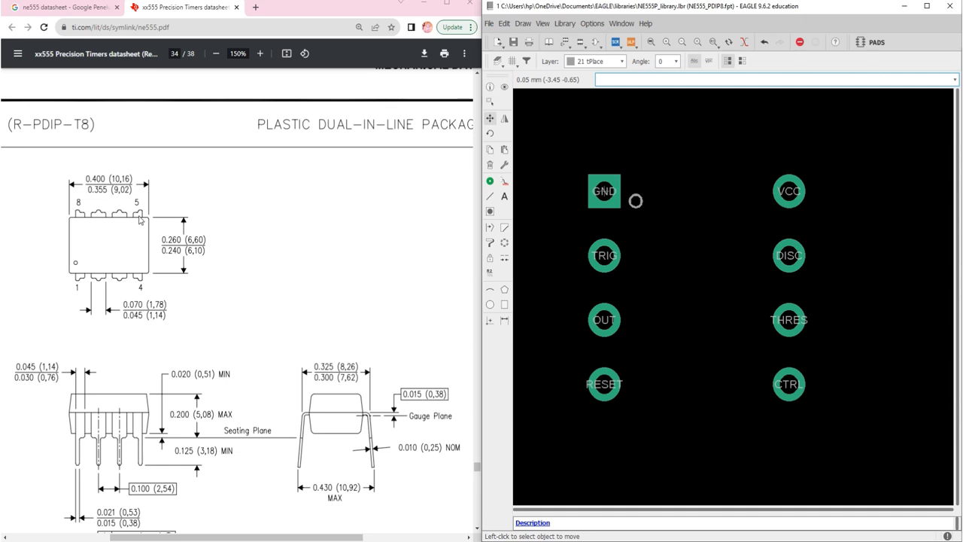
pyautogui.scroll(-1, 140, 221)
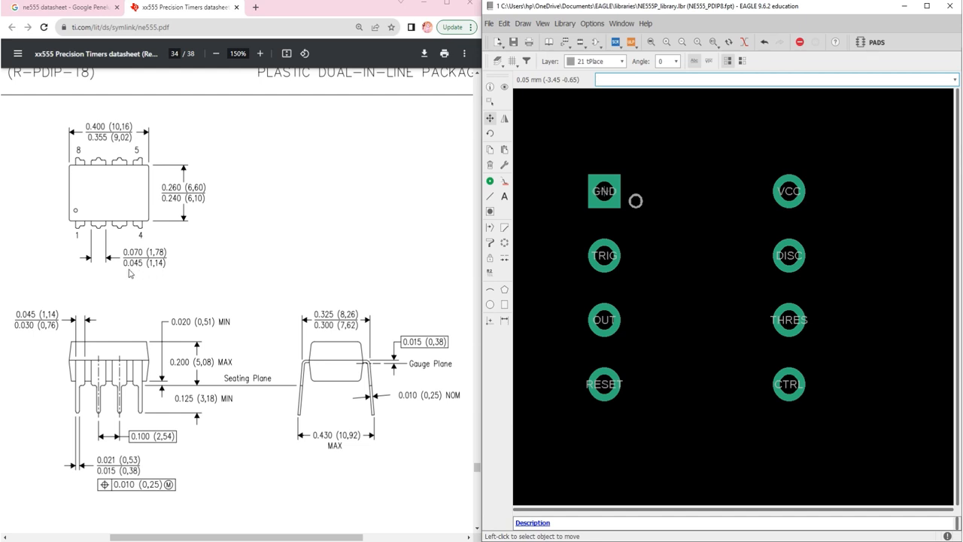
pyautogui.scroll(1, 132, 269)
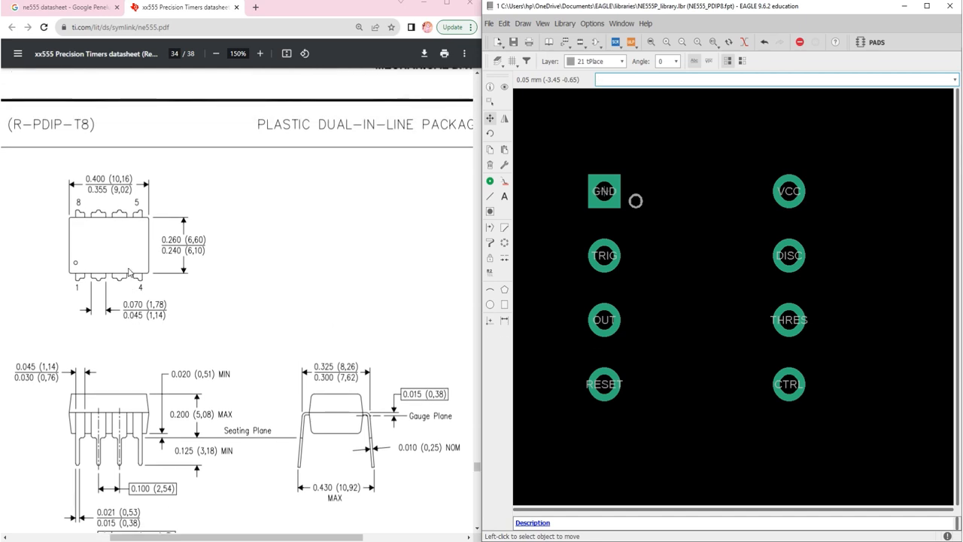
pyautogui.scroll(-1, 129, 273)
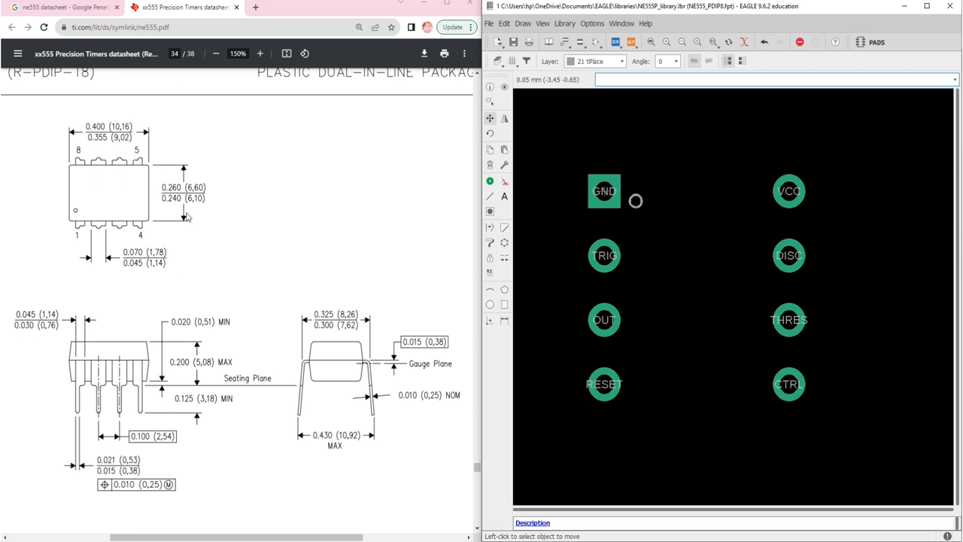
# Start the Line tool and set its drawing layer to 51 tDocu
pyautogui.click(490, 196)
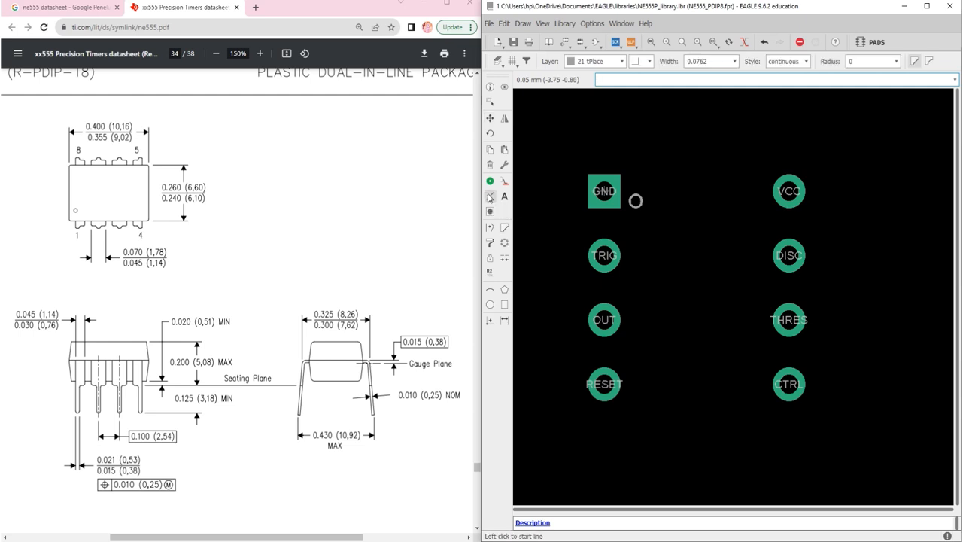
pyautogui.click(602, 61)
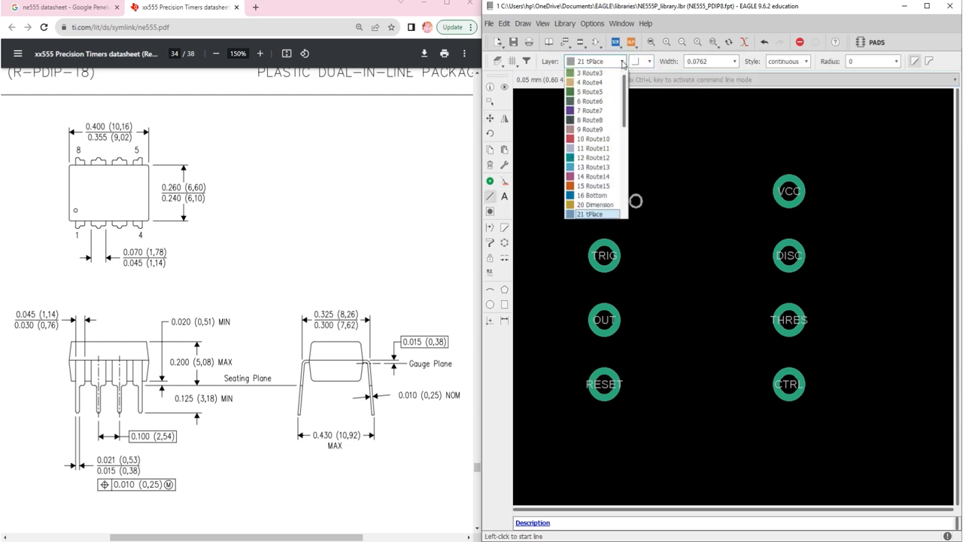
pyautogui.scroll(-8, 599, 153)
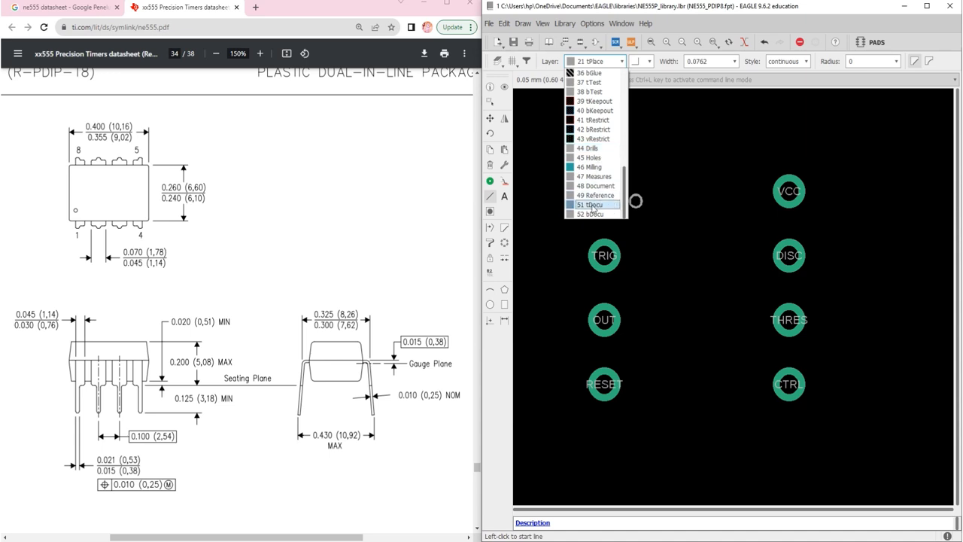
pyautogui.click(592, 206)
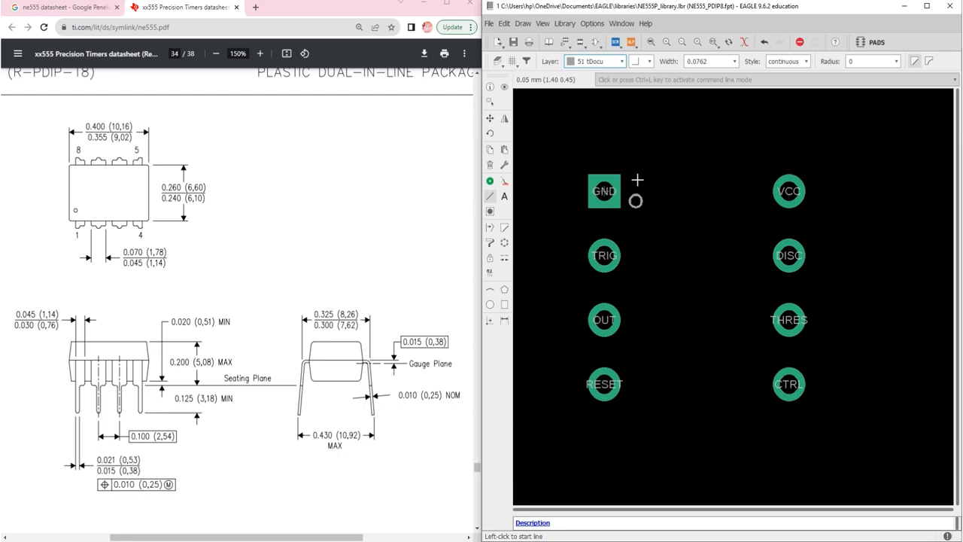
pyautogui.scroll(8, 620, 164)
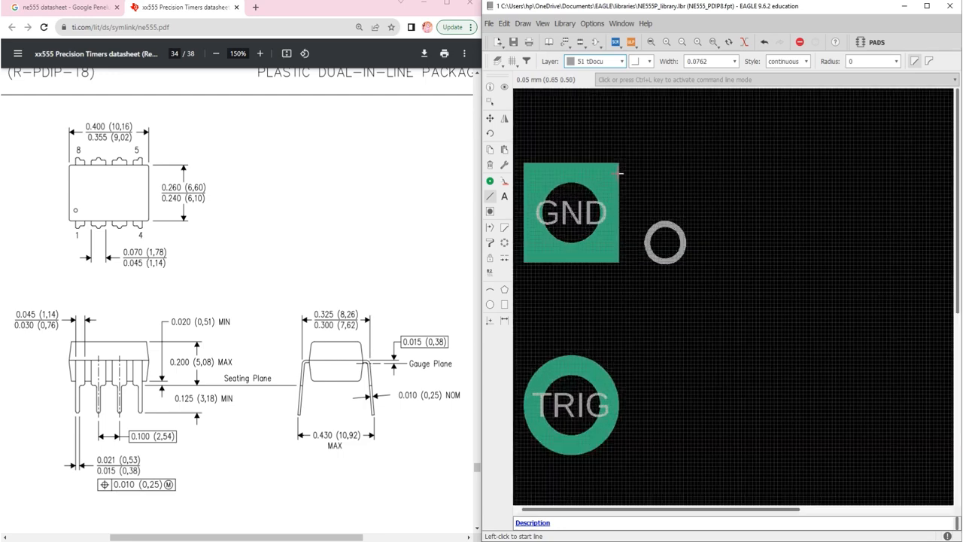
pyautogui.scroll(1, 621, 164)
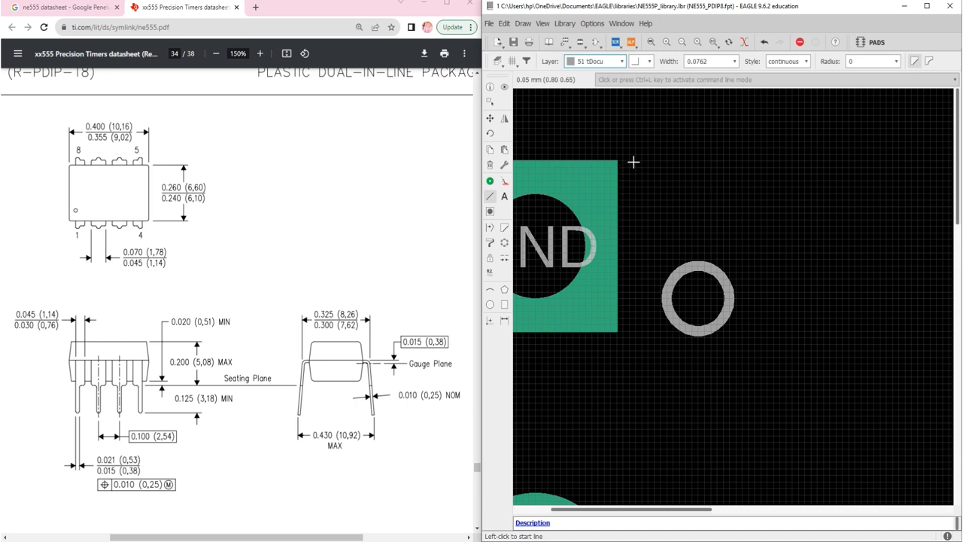
pyautogui.click(554, 134)
pyautogui.scroll(-3, 555, 134)
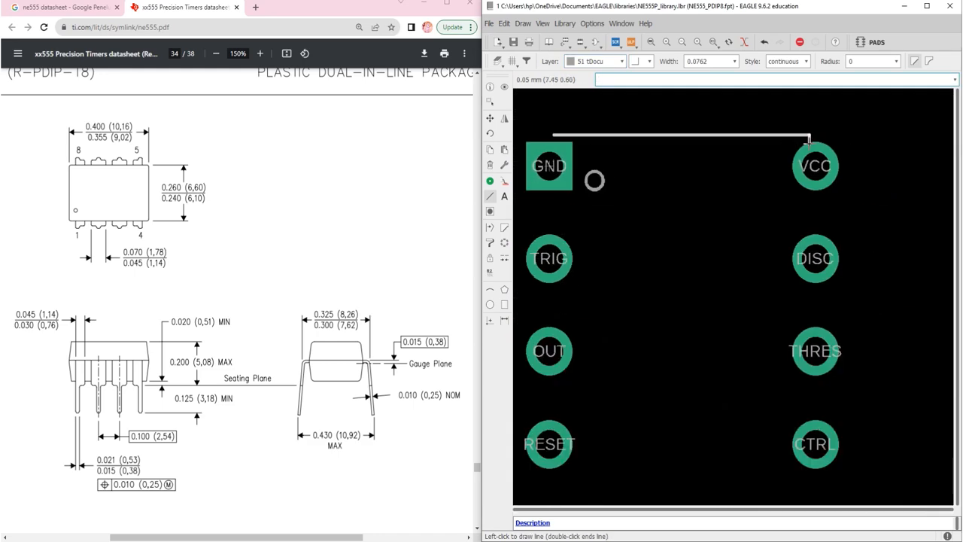
pyautogui.click(812, 137)
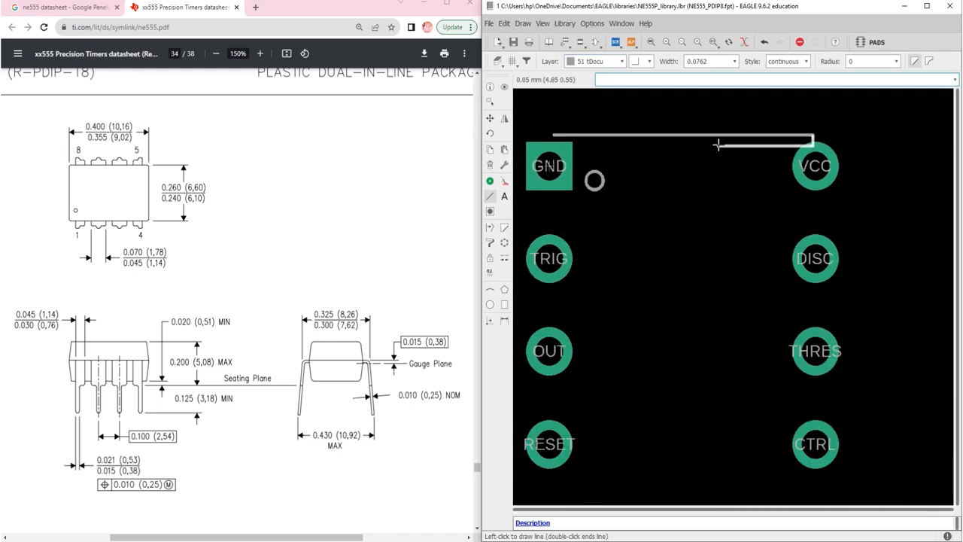
pyautogui.press('Escape')
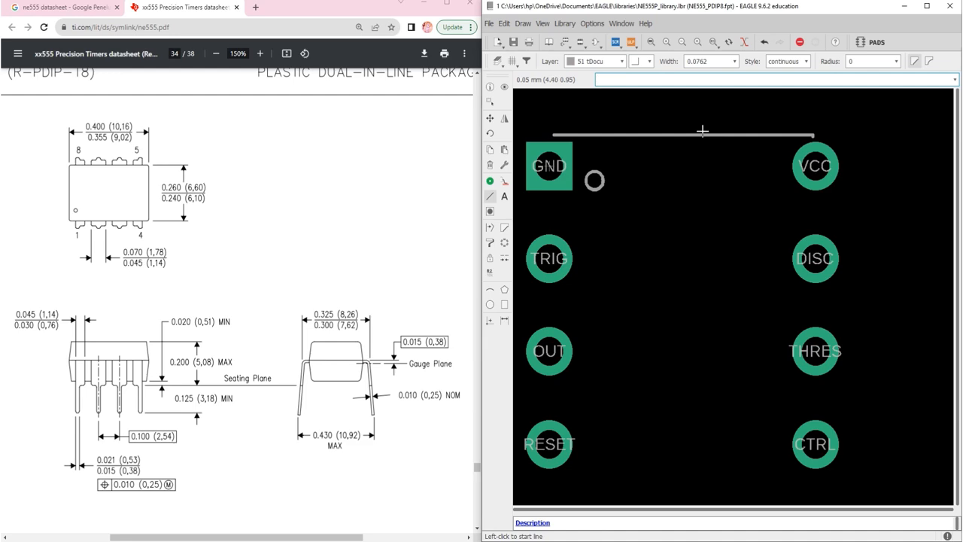
pyautogui.hotkey('ctrl', 'z')
# Draw a horizontal line about 7.35 mm long just above the GND and VCC pads, at a height of about 0.75
pyautogui.scroll(4, 552, 135)
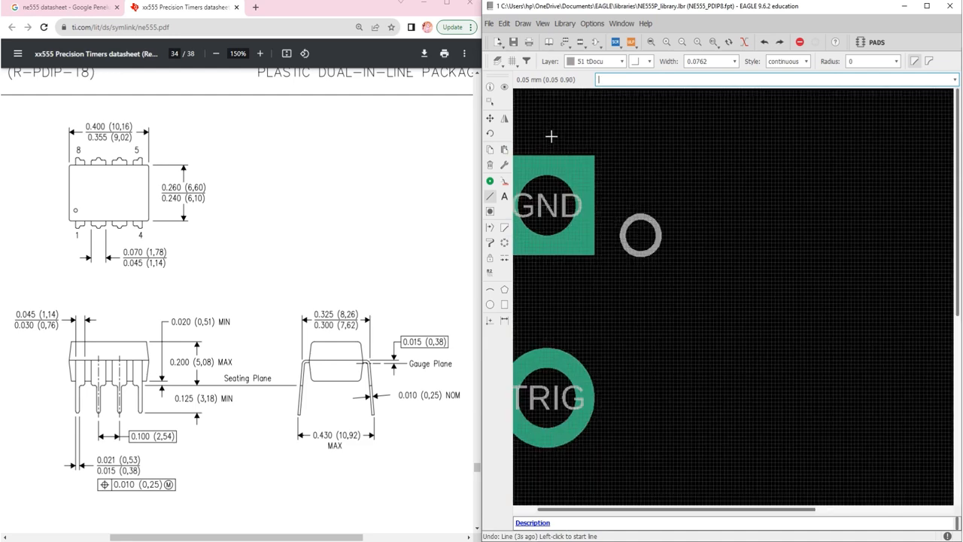
pyautogui.click(537, 155)
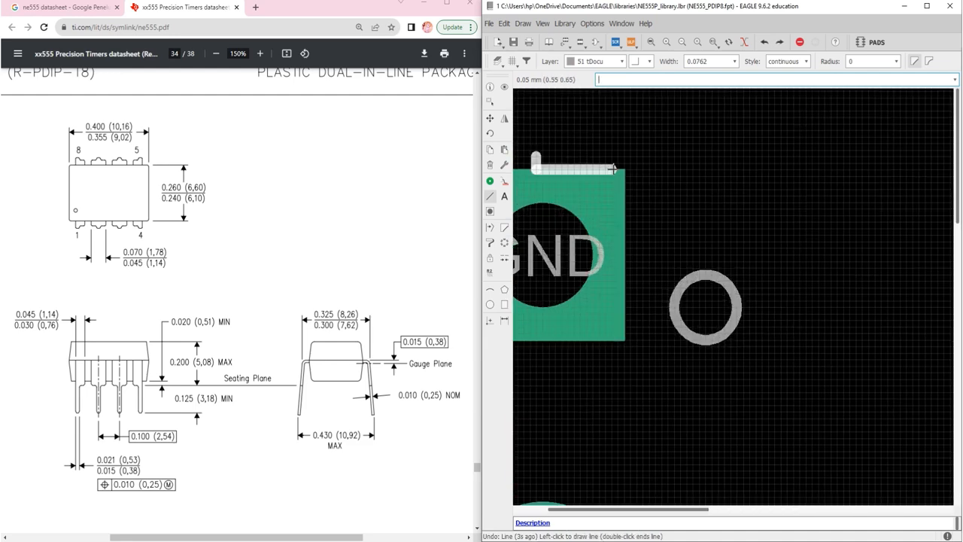
pyautogui.scroll(-3, 602, 156)
pyautogui.scroll(-1, 634, 160)
pyautogui.scroll(4, 909, 158)
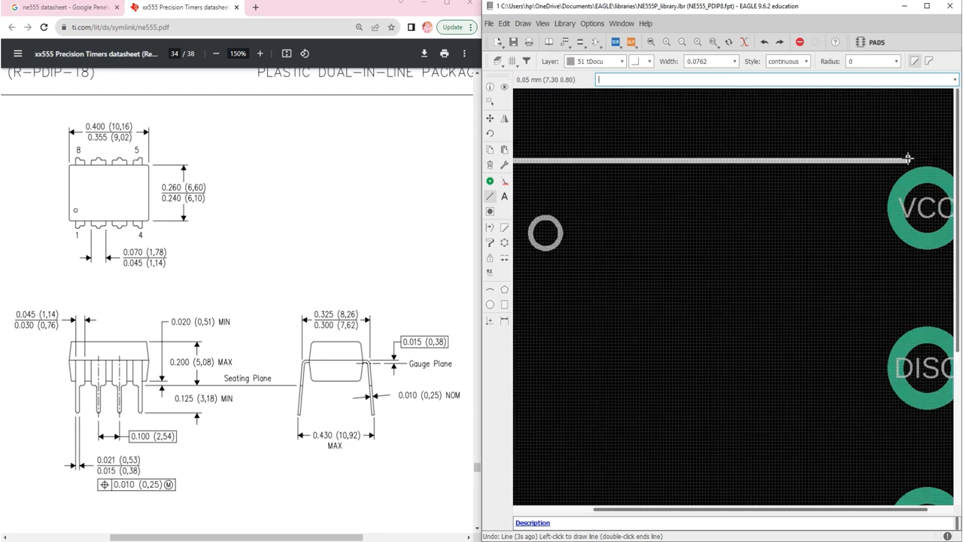
pyautogui.doubleClick(909, 160)
pyautogui.scroll(-3, 908, 159)
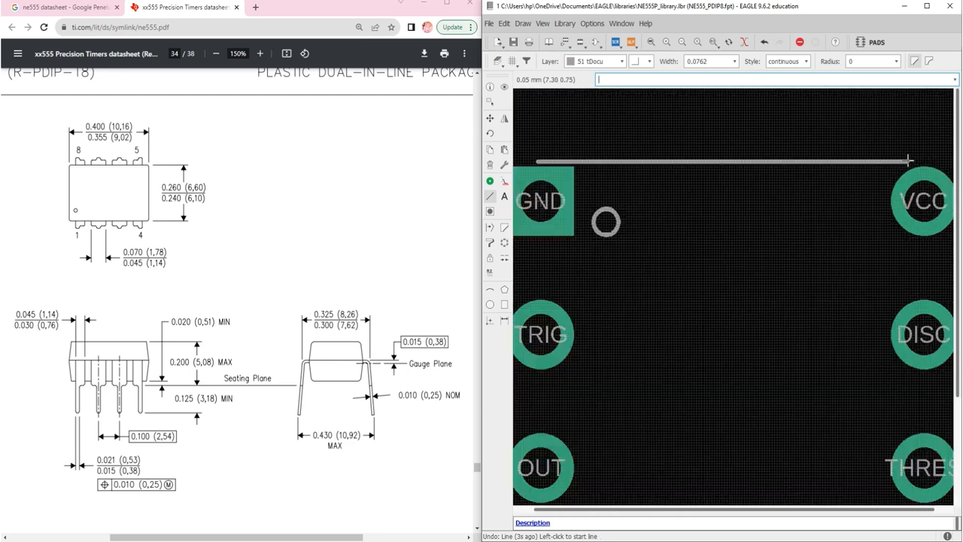
# Open the properties of the horizontal line above the GND and VCC pads and set its start point to 0, 0
pyautogui.rightClick(784, 161)
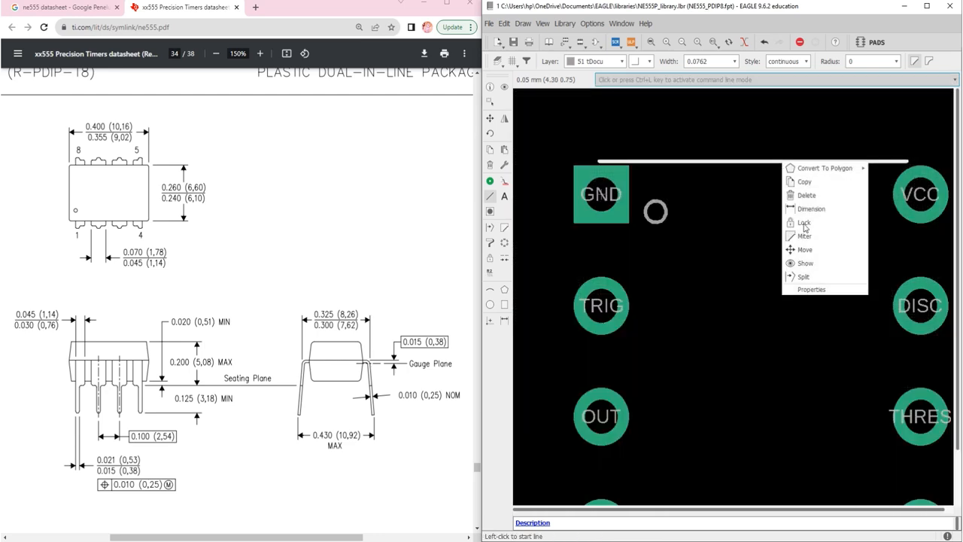
pyautogui.click(813, 290)
pyautogui.click(510, 103)
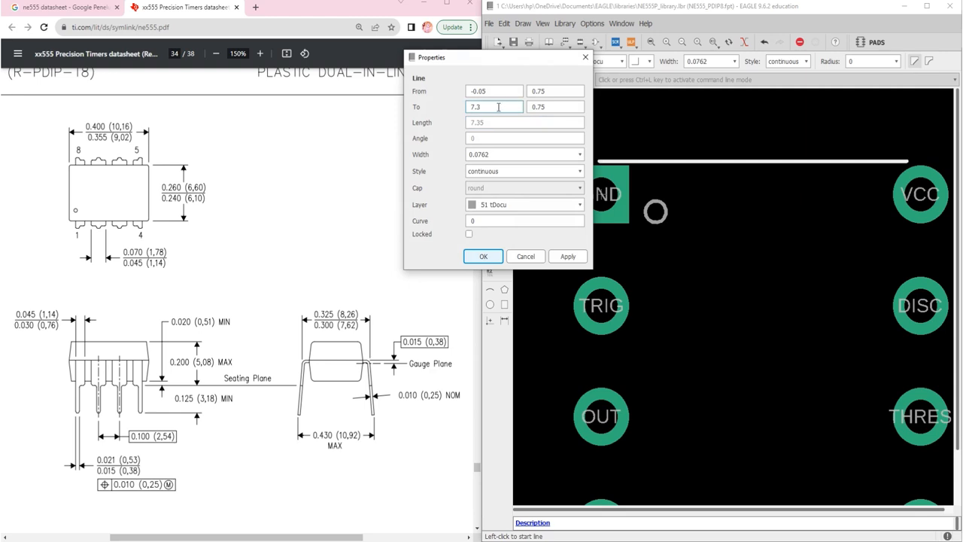
pyautogui.moveTo(487, 107); pyautogui.dragTo(455, 107)
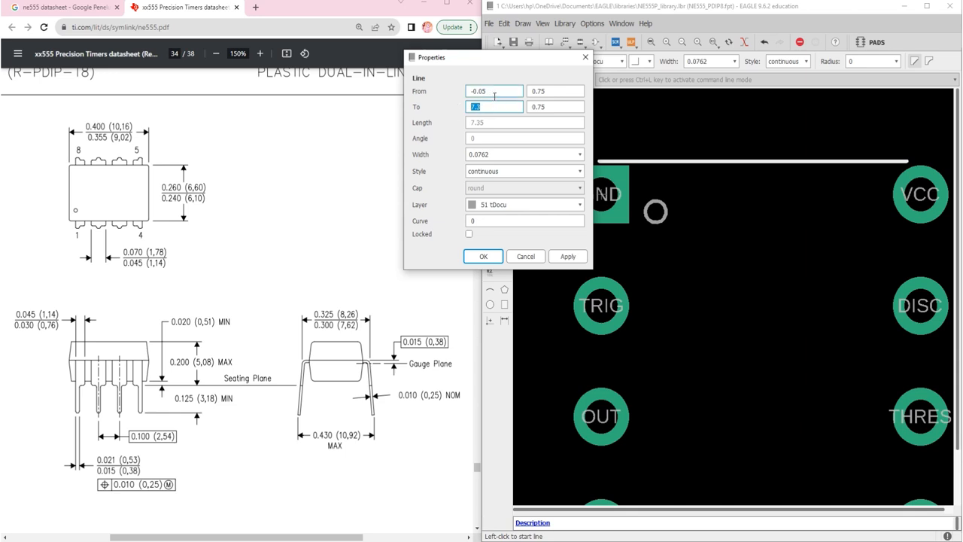
pyautogui.moveTo(493, 91); pyautogui.dragTo(465, 94)
pyautogui.write('0')
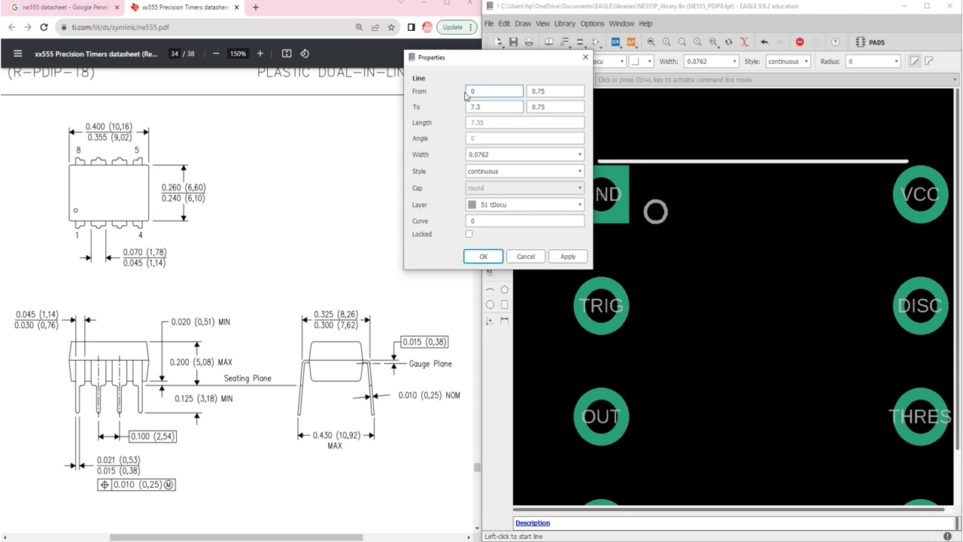
pyautogui.press('Tab')
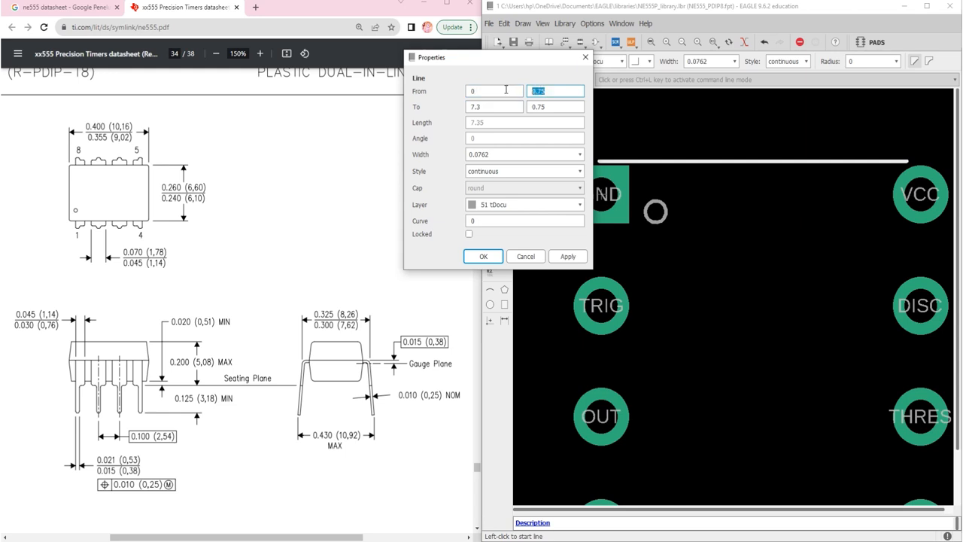
pyautogui.write('0')
# Set the horizontal line's end point to 6.1, 0 and apply the new coordinates
pyautogui.click(501, 103)
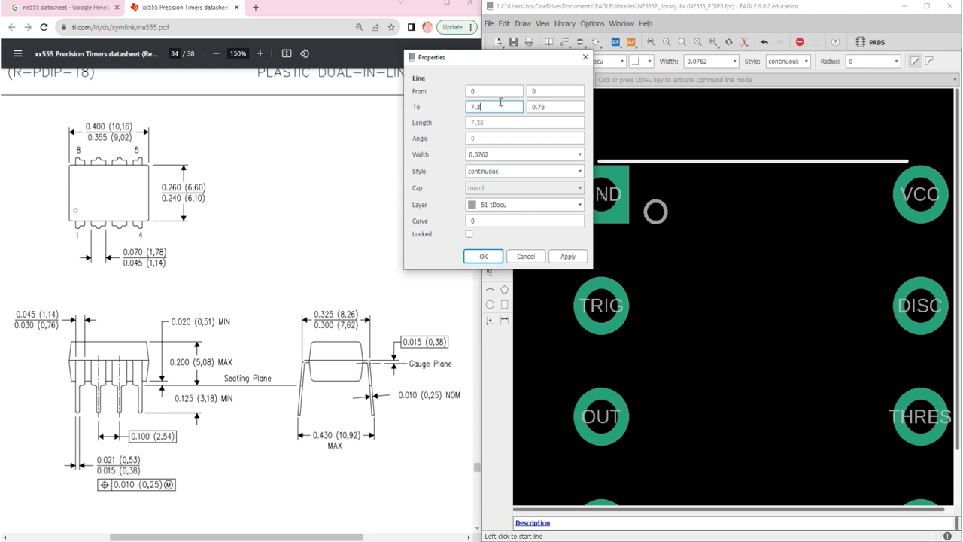
pyautogui.press('BackSpace')
pyautogui.press('BackSpace')
pyautogui.press('BackSpace')
pyautogui.write('6.10')
pyautogui.moveTo(496, 106); pyautogui.dragTo(454, 109)
pyautogui.write('0')
pyautogui.click(551, 105)
pyautogui.click(484, 103)
pyautogui.press('BackSpace')
pyautogui.write('6.10')
pyautogui.press('BackSpace')
pyautogui.press('Tab')
pyautogui.write('0')
pyautogui.click(483, 257)
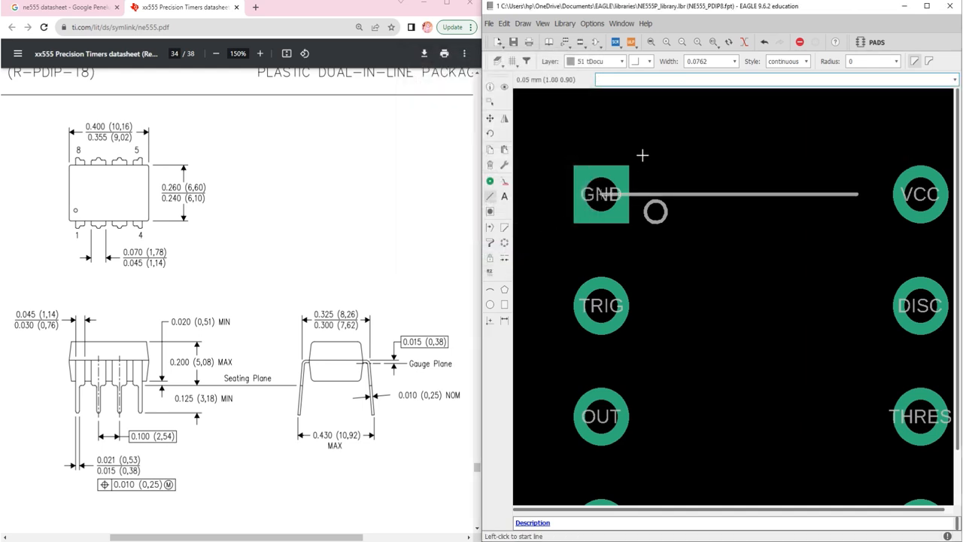
# Move the horizontal line between the GND and VCC pads, starting at X 0.8 at a height of about 0.55
pyautogui.press('Escape')
pyautogui.click(490, 119)
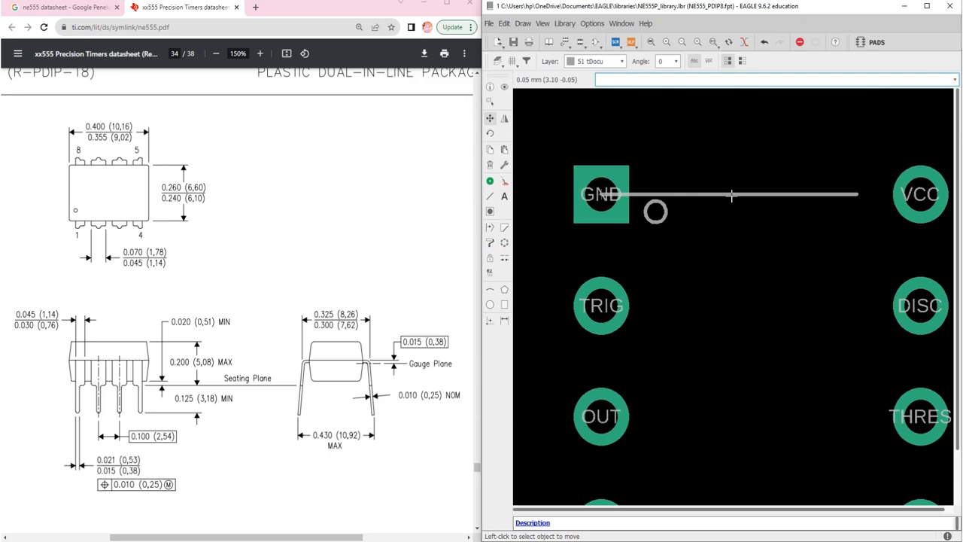
pyautogui.click(731, 195)
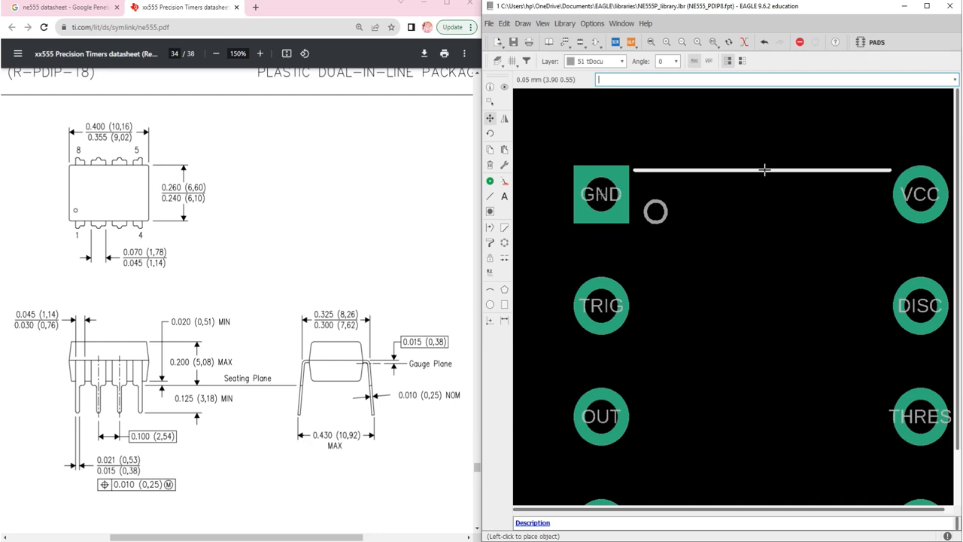
pyautogui.click(764, 170)
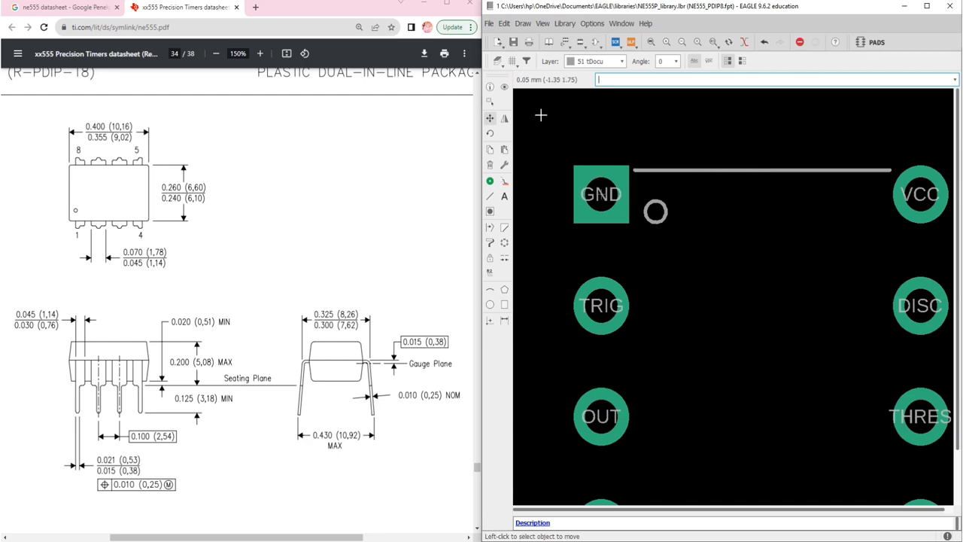
# Draw a vertical line about 9.15 mm long from the horizontal line's GND-side end down past the RESET pad
pyautogui.click(490, 196)
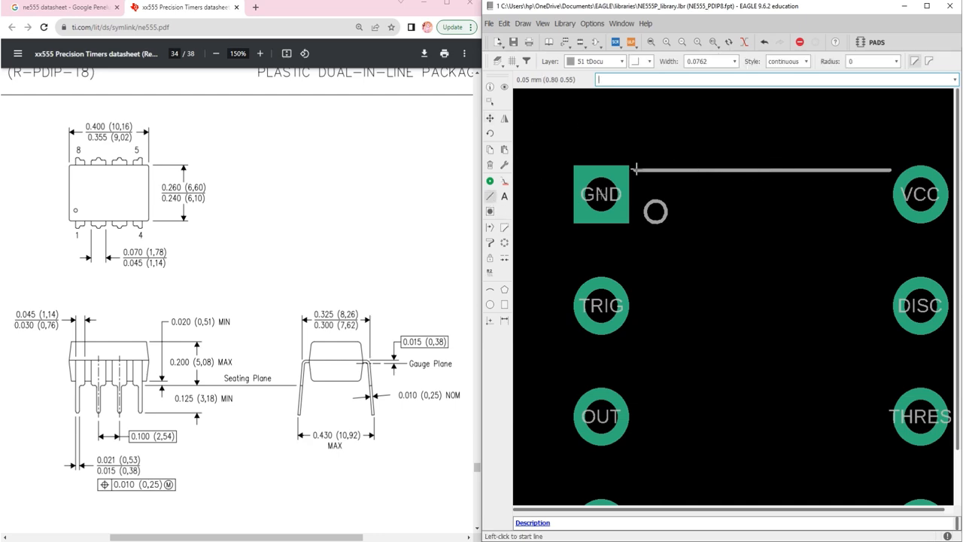
pyautogui.scroll(4, 636, 171)
pyautogui.scroll(2, 637, 171)
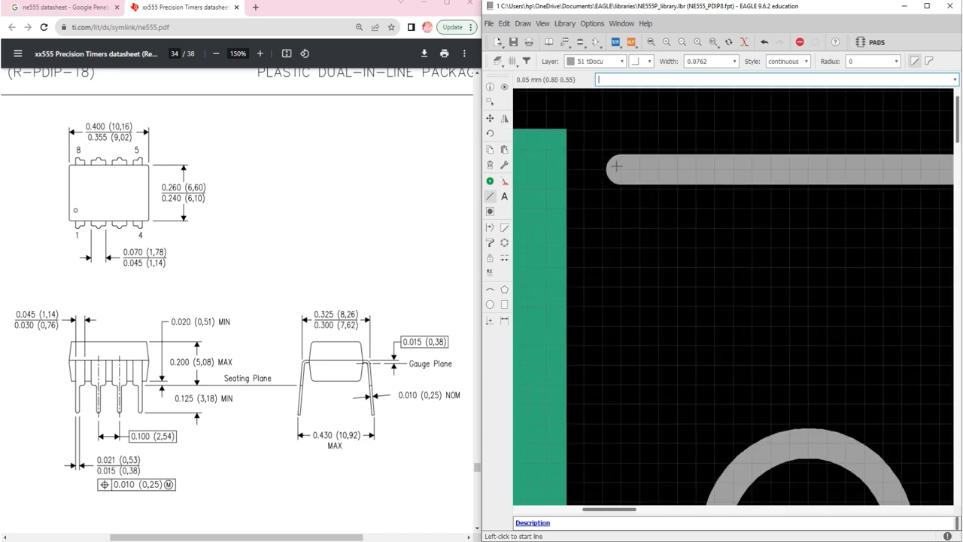
pyautogui.click(618, 171)
pyautogui.scroll(-8, 618, 171)
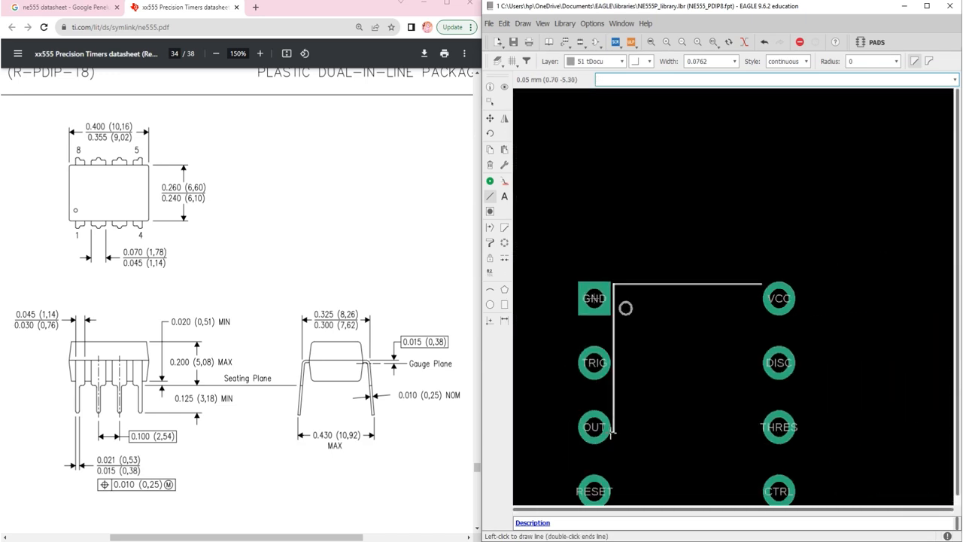
pyautogui.scroll(-5, 605, 466)
pyautogui.scroll(6, 607, 475)
pyautogui.scroll(-1, 613, 461)
pyautogui.scroll(5, 613, 461)
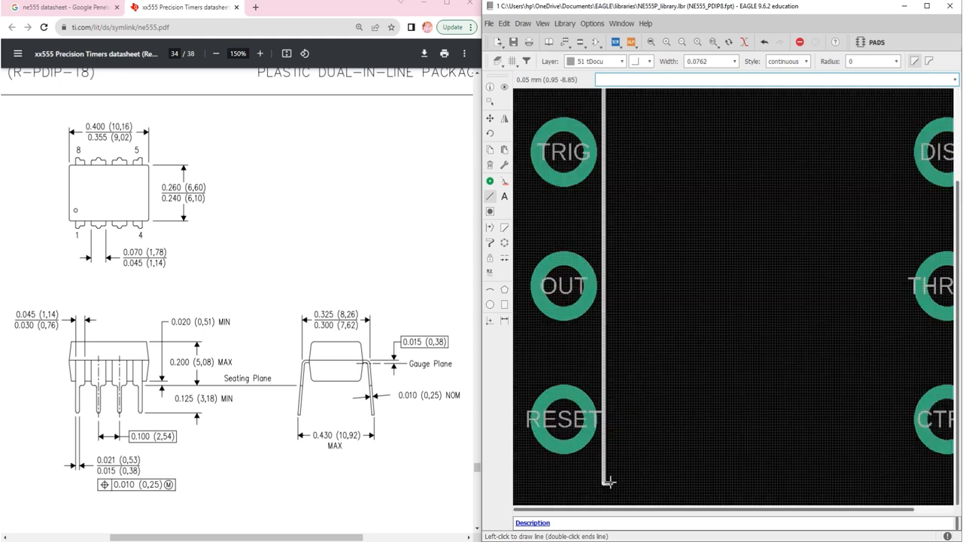
pyautogui.doubleClick(600, 464)
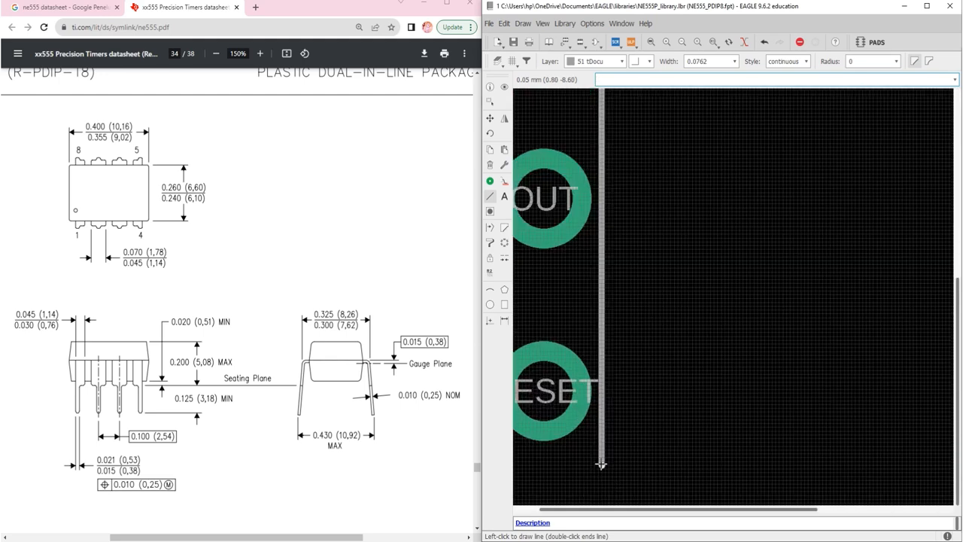
pyautogui.press('Escape')
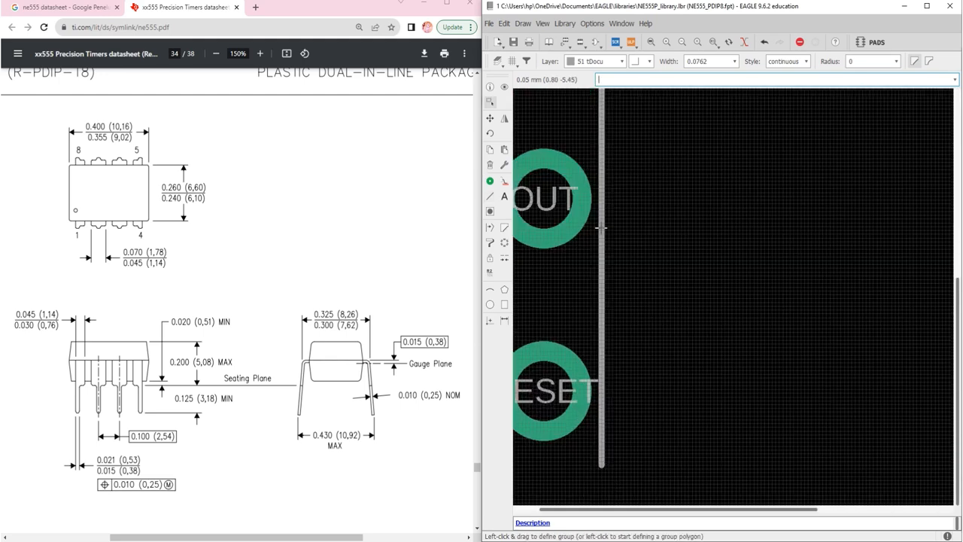
# Change the Y coordinate of the vertical line's end point to shorten it to the datasheet's 9.02 mm body length
pyautogui.rightClick(601, 229)
pyautogui.click(627, 355)
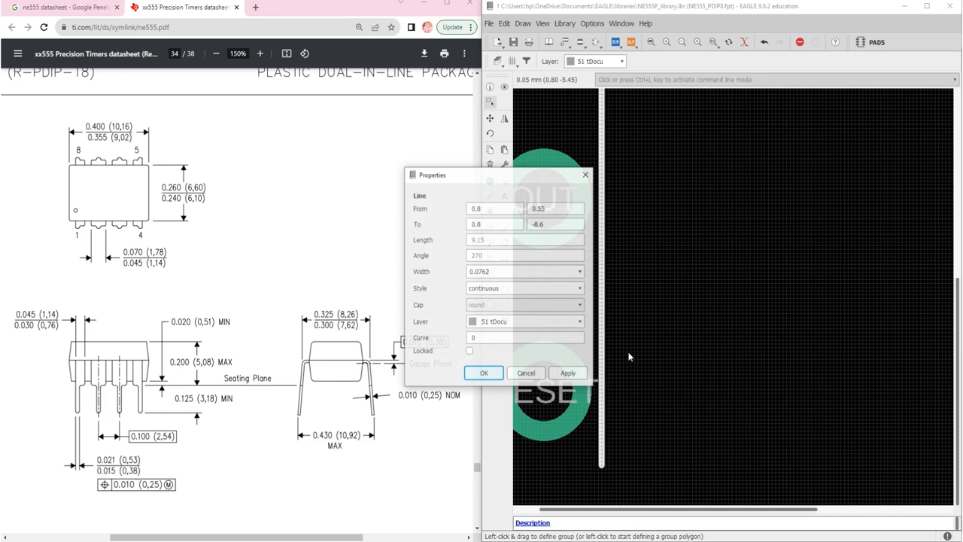
pyautogui.click(507, 221)
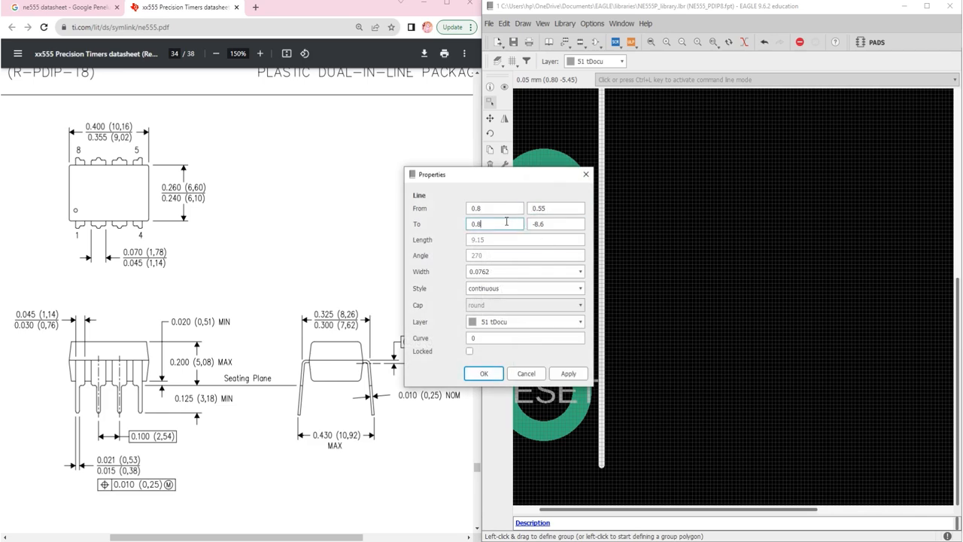
pyautogui.click(548, 224)
pyautogui.press('BackSpace')
pyautogui.press('BackSpace')
pyautogui.press('BackSpace')
pyautogui.press('BackSpace')
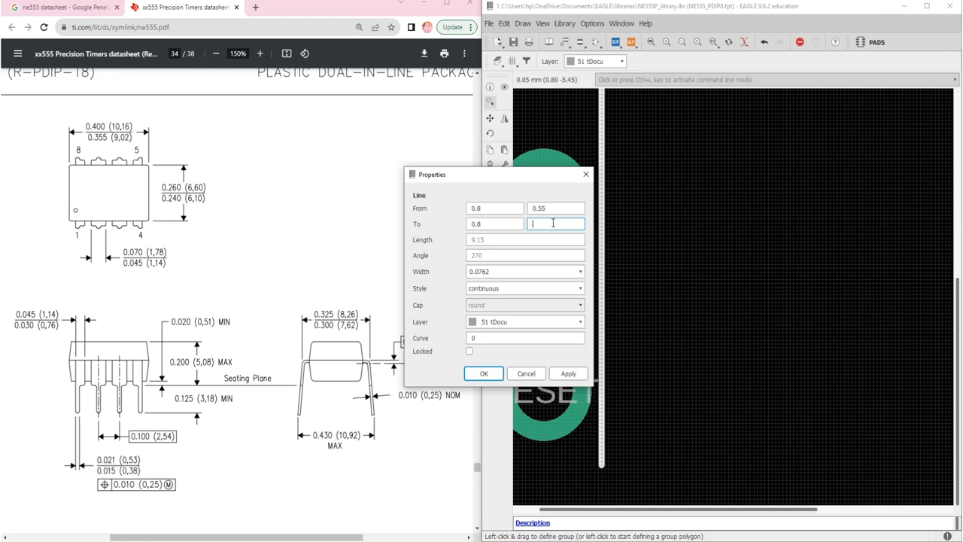
pyautogui.write('9')
pyautogui.press('BackSpace')
pyautogui.write('-9')
pyautogui.press('BackSpace')
pyautogui.press('BackSpace')
pyautogui.press('Return')
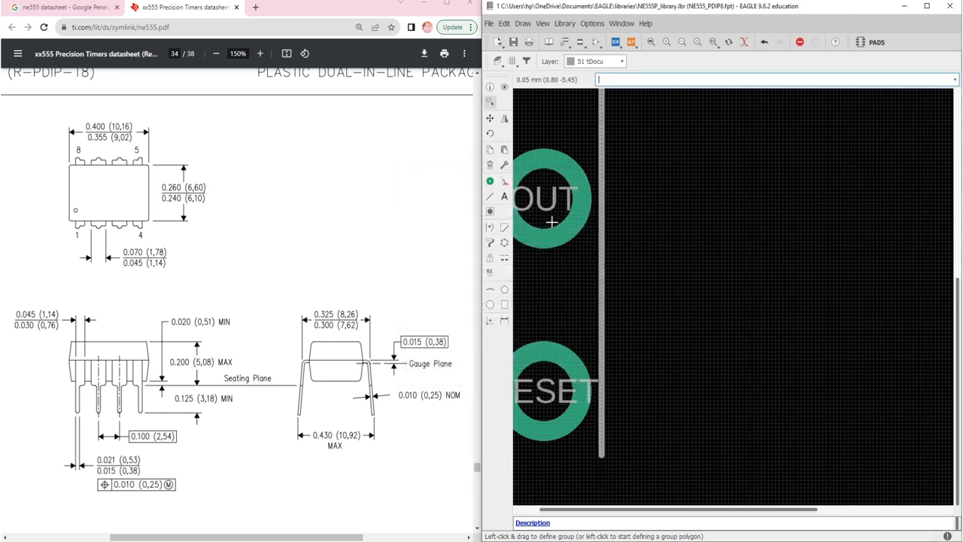
# Copy the vertical line and place the copy at the VCC-side end of the horizontal line, at X 6.9
pyautogui.scroll(-8, 552, 222)
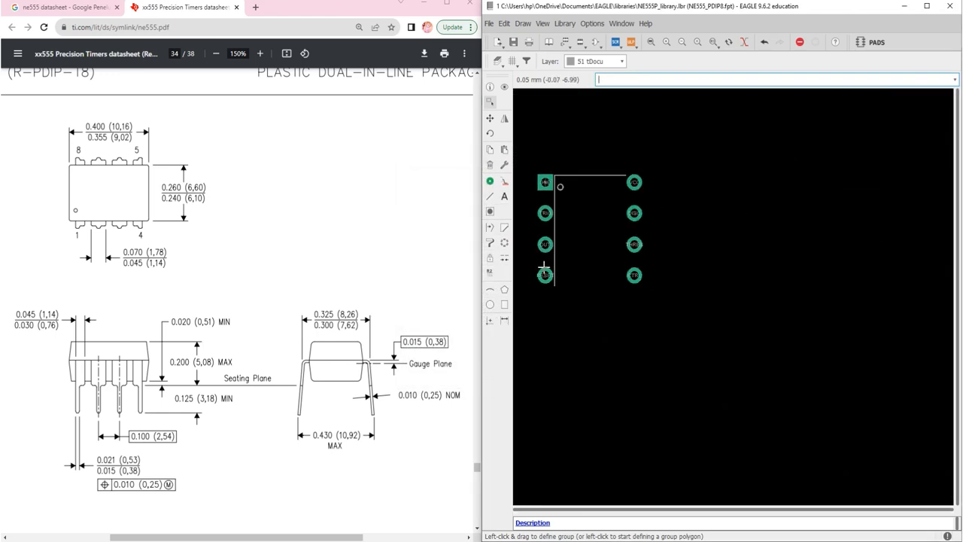
pyautogui.scroll(1, 599, 178)
pyautogui.scroll(1, 599, 178)
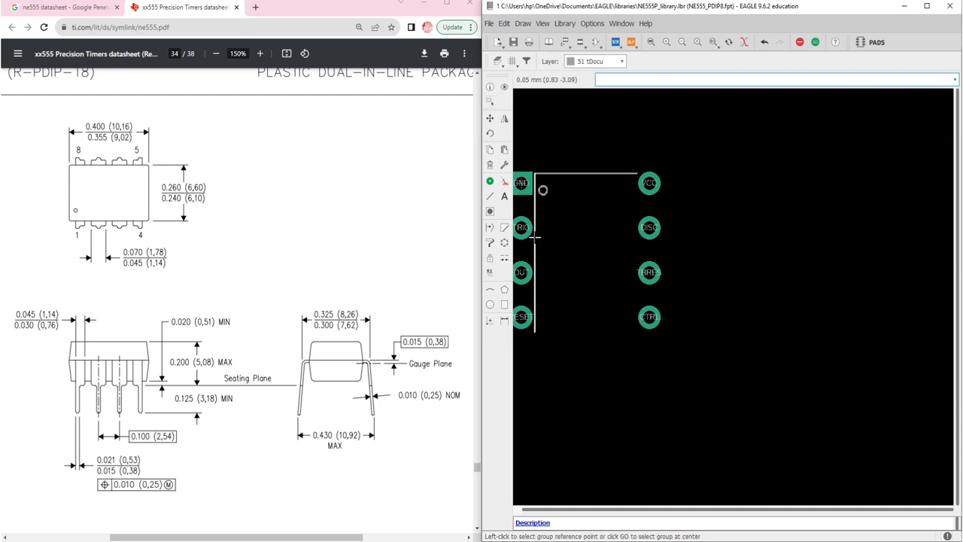
pyautogui.click(535, 238)
pyautogui.scroll(4, 628, 258)
pyautogui.scroll(-3, 627, 257)
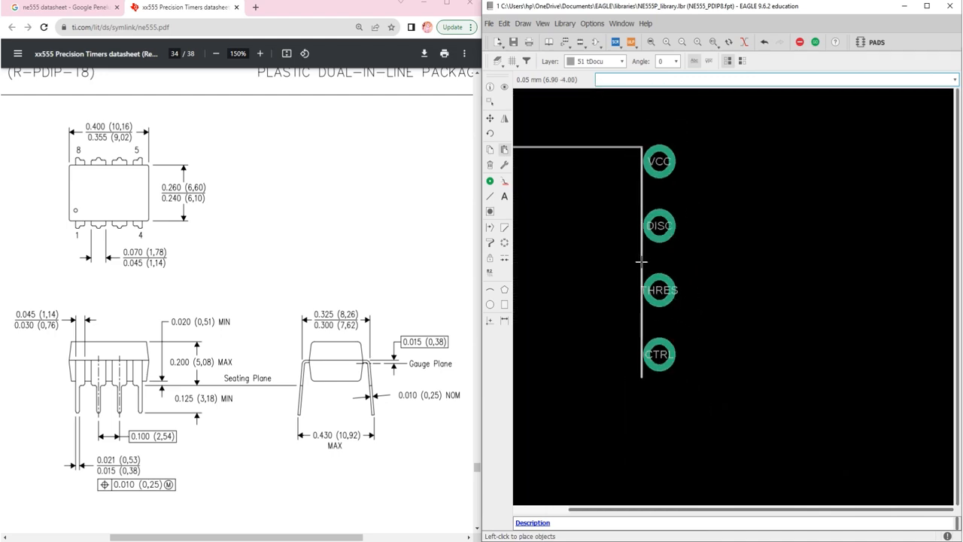
pyautogui.click(641, 260)
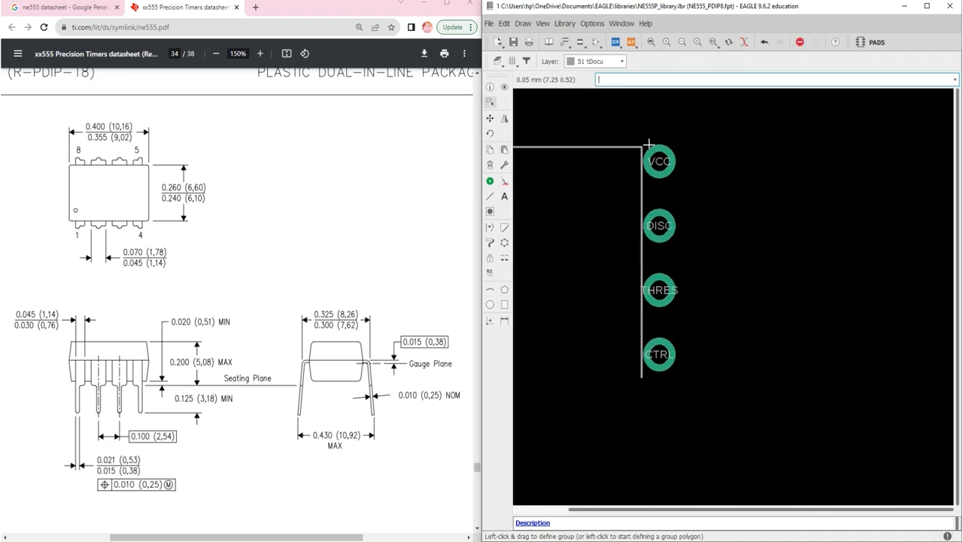
pyautogui.scroll(3, 642, 144)
pyautogui.scroll(3, 642, 144)
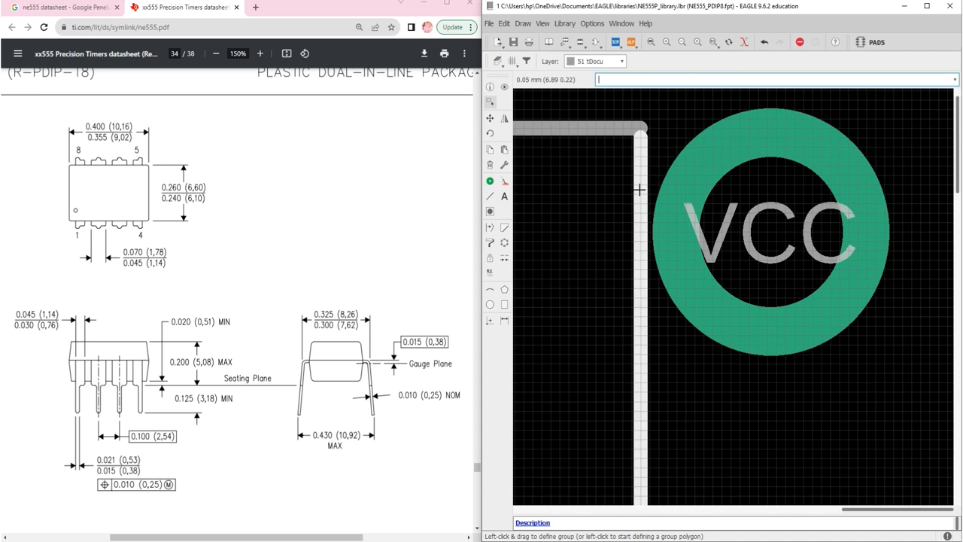
pyautogui.click(490, 118)
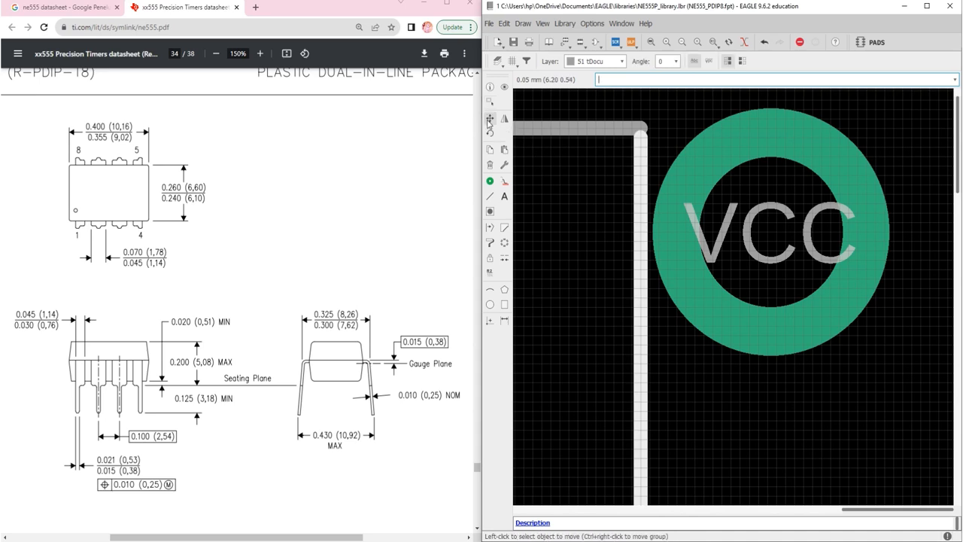
pyautogui.scroll(-6, 636, 170)
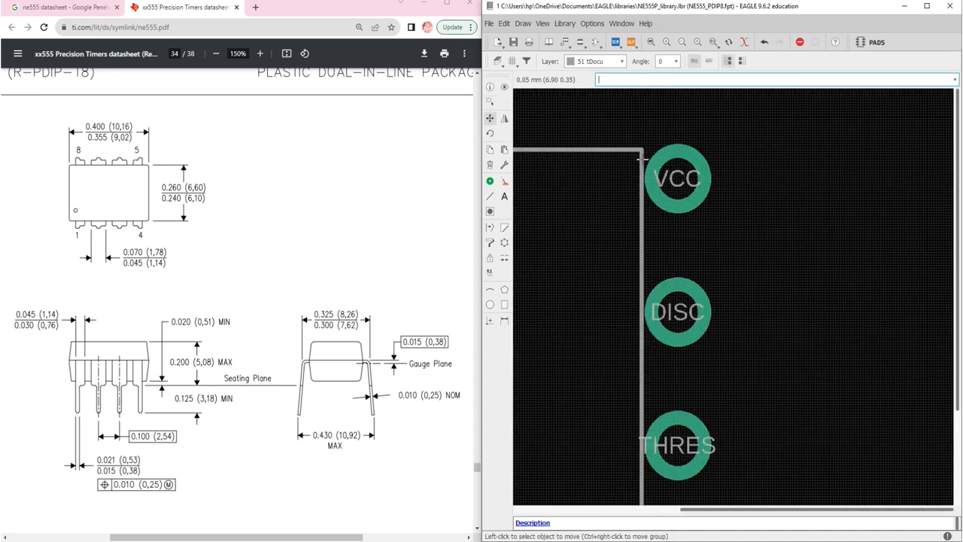
pyautogui.scroll(5, 519, 294)
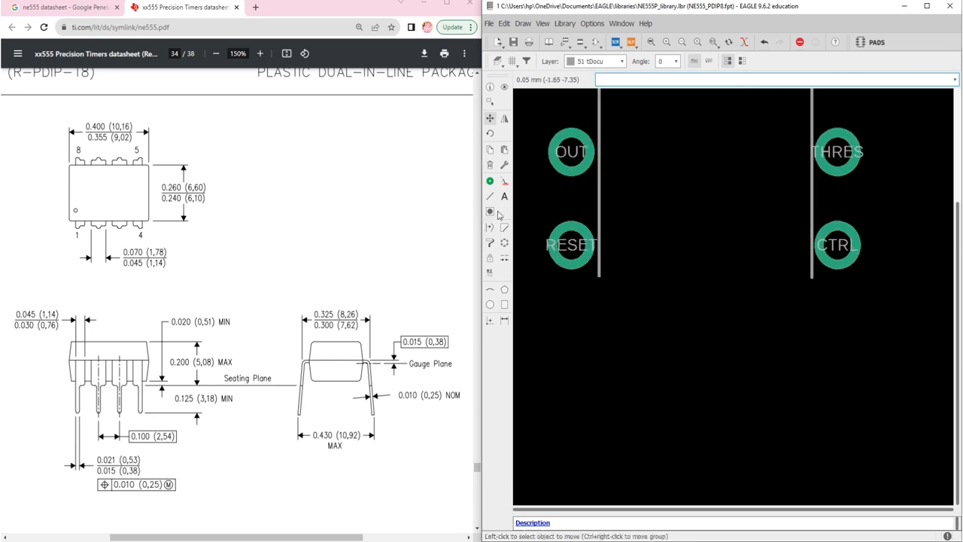
# Draw a horizontal line about 6.1 mm long between the lower ends of both vertical lines, at a height of -8.45
pyautogui.click(490, 196)
pyautogui.scroll(6, 624, 280)
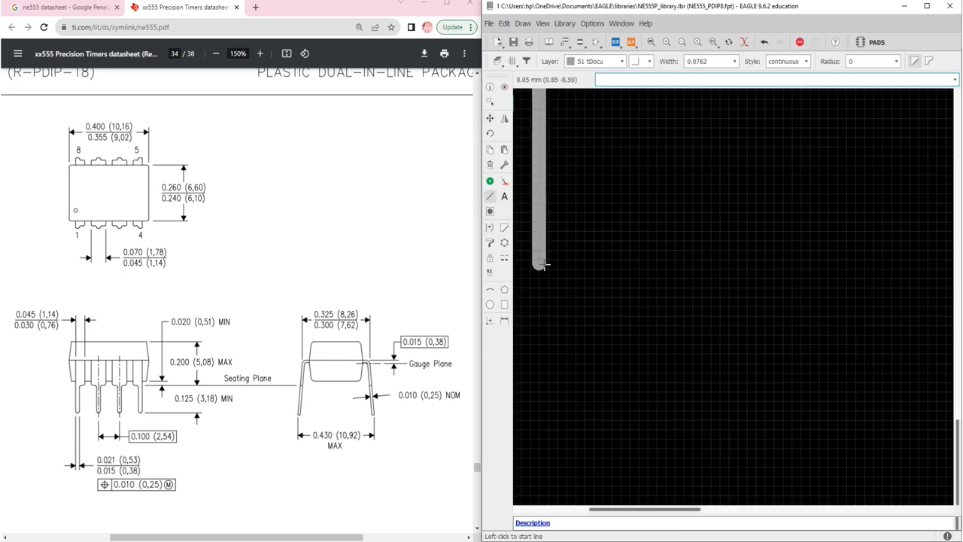
pyautogui.click(539, 261)
pyautogui.scroll(-2, 581, 257)
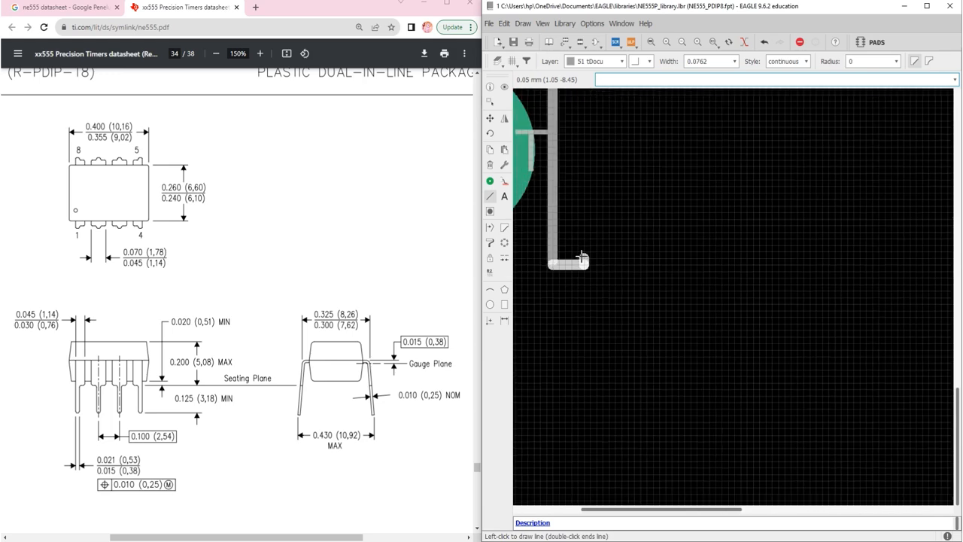
pyautogui.press('Escape')
pyautogui.scroll(6, 556, 259)
pyautogui.scroll(1, 538, 265)
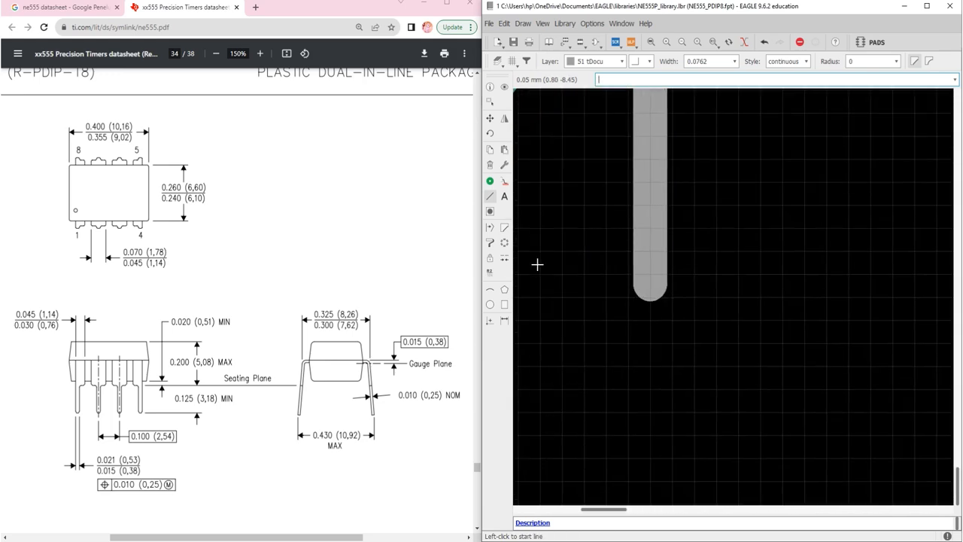
pyautogui.click(650, 283)
pyautogui.scroll(-3, 650, 282)
pyautogui.scroll(-3, 651, 281)
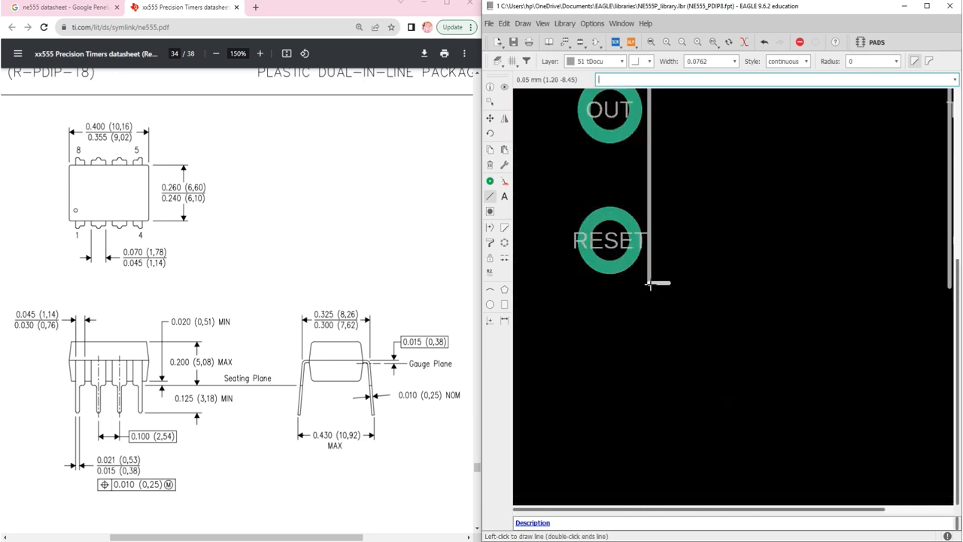
pyautogui.scroll(4, 820, 284)
pyautogui.scroll(2, 787, 284)
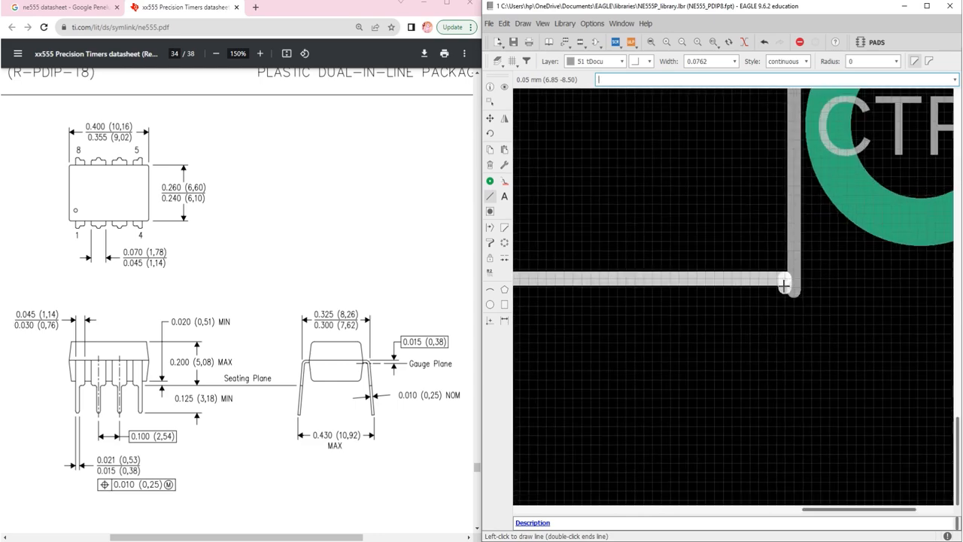
pyautogui.doubleClick(799, 279)
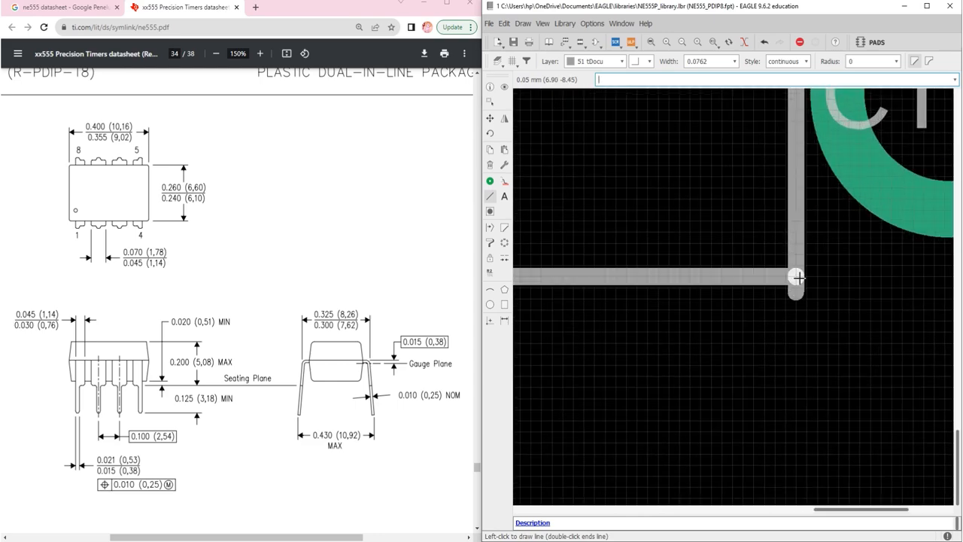
pyautogui.scroll(-3, 800, 278)
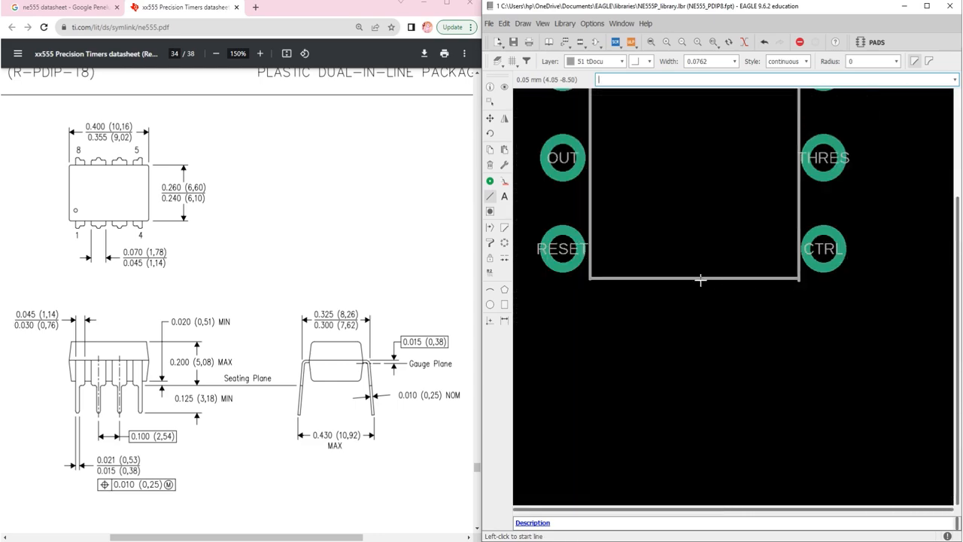
# Move the outline's lower horizontal line down by about 0.05 mm so it meets the lower ends of both vertical lines
pyautogui.press('Escape')
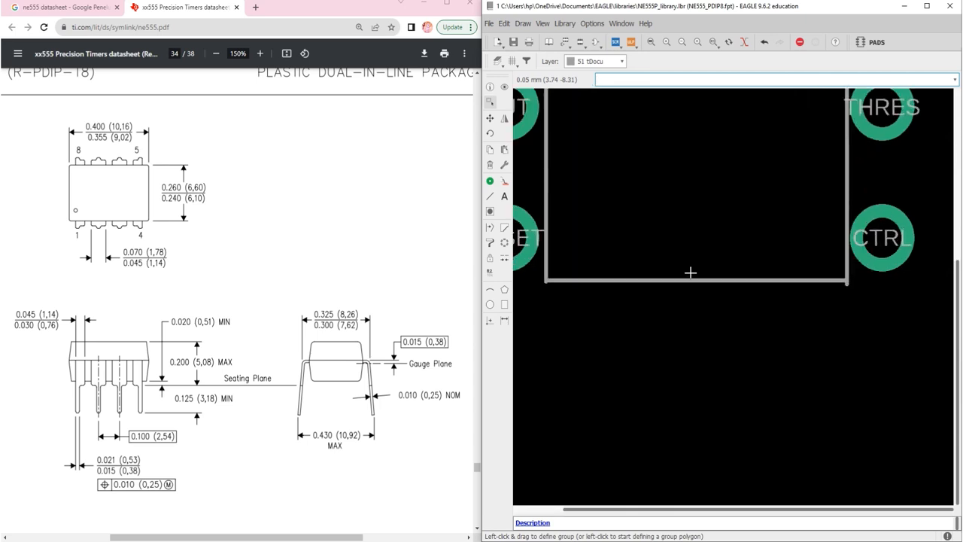
pyautogui.click(490, 118)
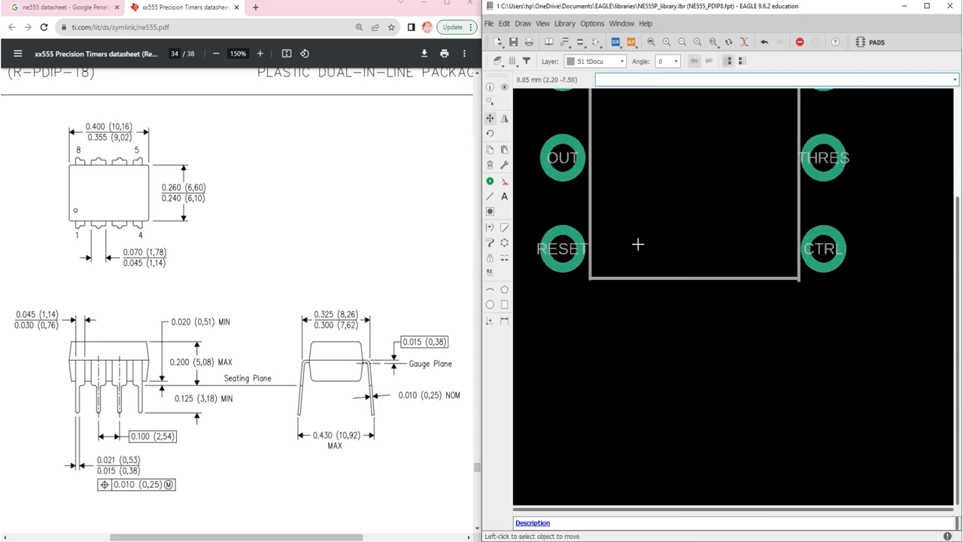
pyautogui.click(698, 278)
pyautogui.click(698, 281)
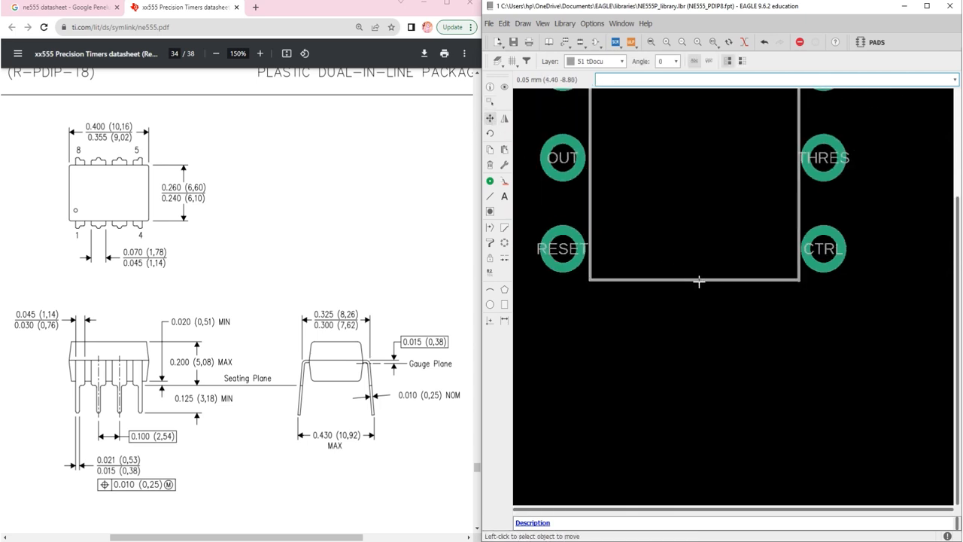
pyautogui.scroll(-6, 792, 290)
pyautogui.scroll(2, 800, 173)
pyautogui.scroll(5, 790, 183)
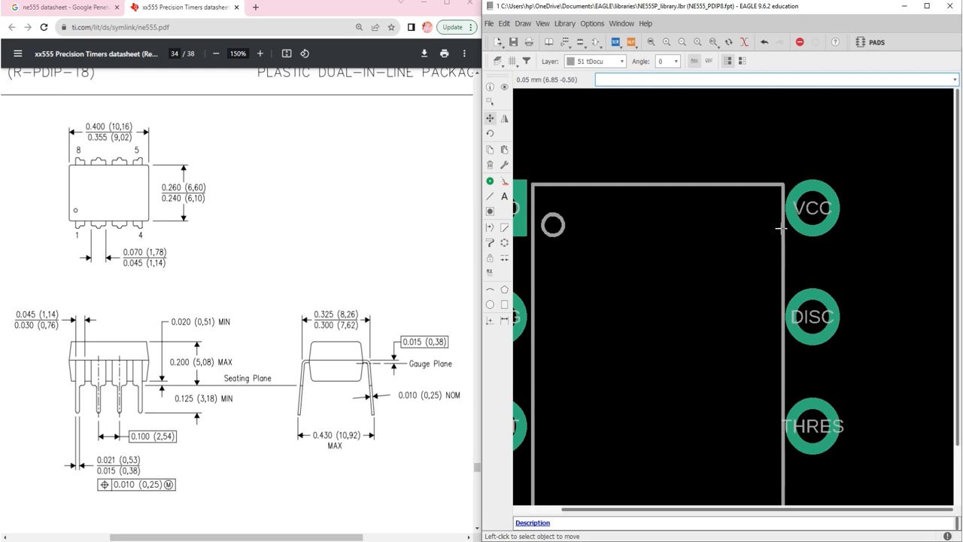
# Align the VCC-side vertical line of the body outline with the ends of the horizontal lines, at X 6.9
pyautogui.click(781, 225)
pyautogui.click(783, 226)
pyautogui.scroll(-3, 782, 234)
pyautogui.scroll(3, 777, 305)
pyautogui.click(788, 304)
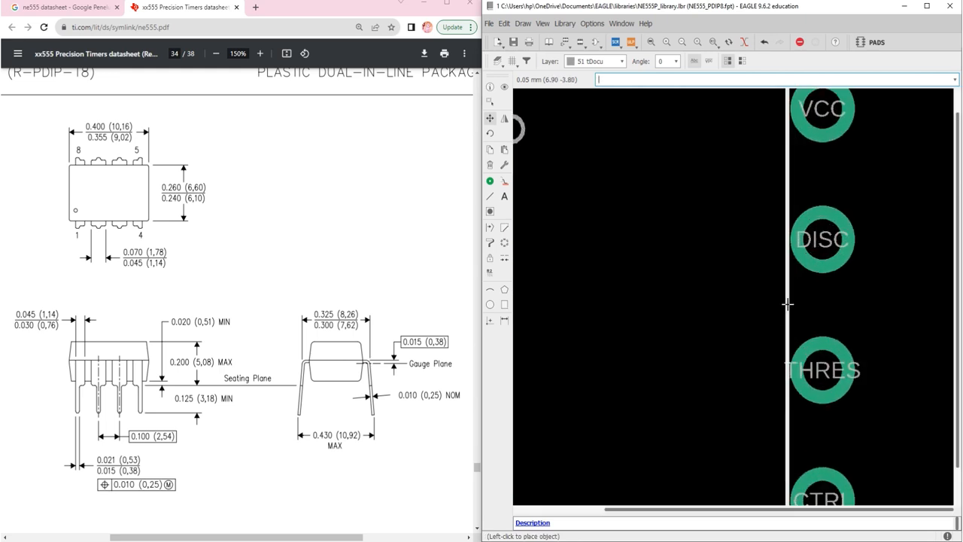
pyautogui.scroll(-3, 788, 301)
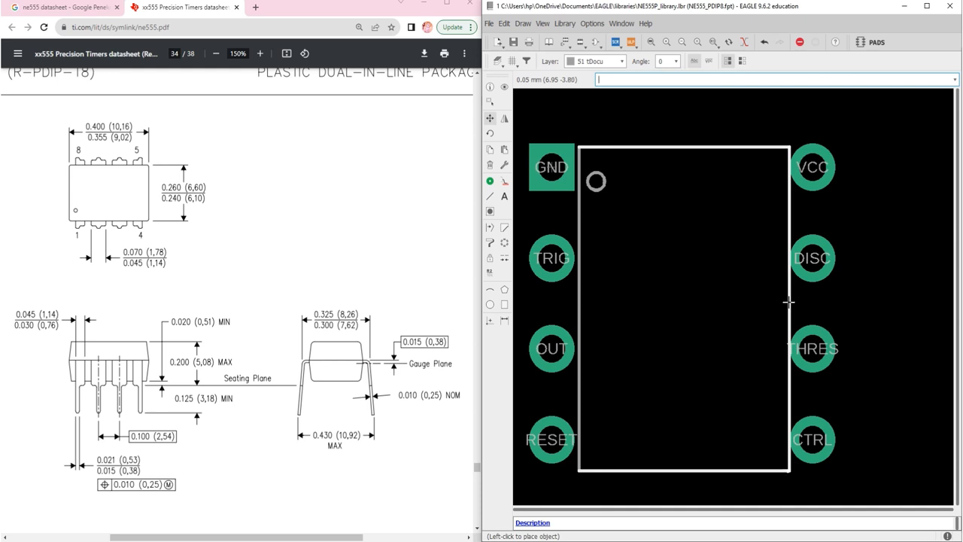
pyautogui.click(788, 311)
pyautogui.scroll(-2, 700, 244)
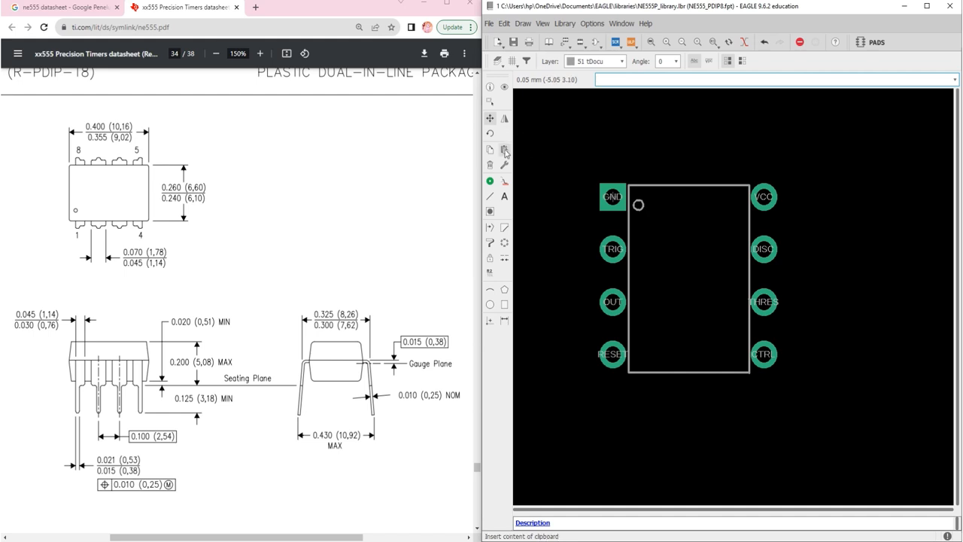
pyautogui.click(490, 101)
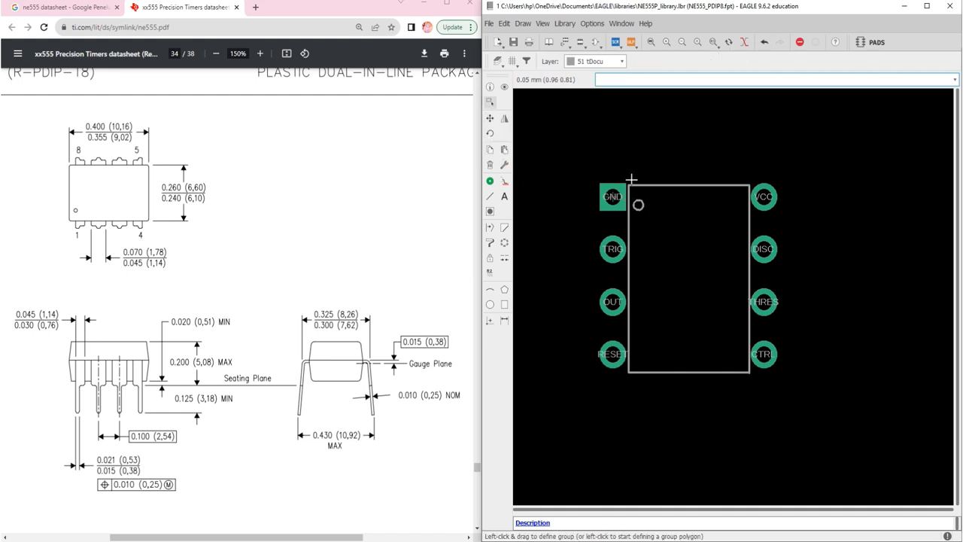
pyautogui.moveTo(628, 180); pyautogui.dragTo(751, 379)
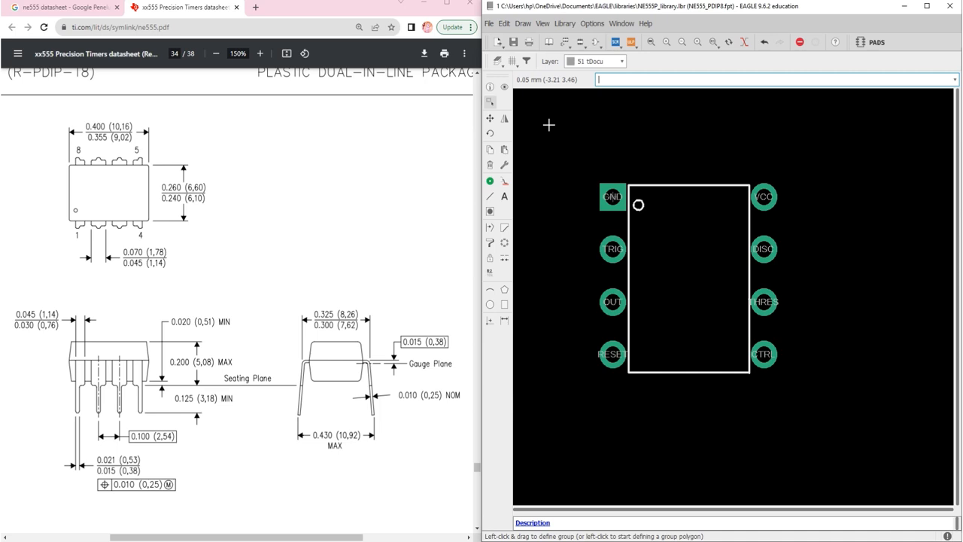
pyautogui.click(490, 118)
pyautogui.click(650, 183)
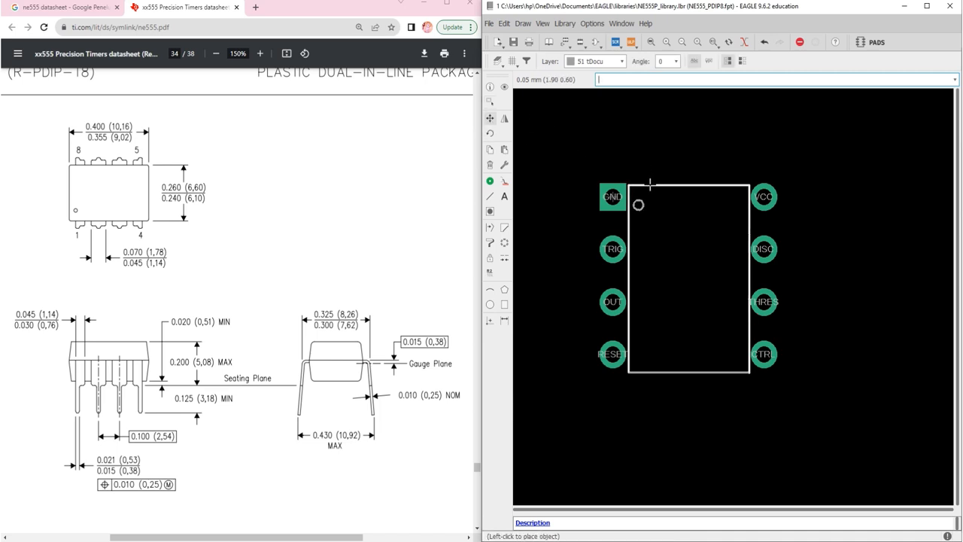
pyautogui.click(649, 183)
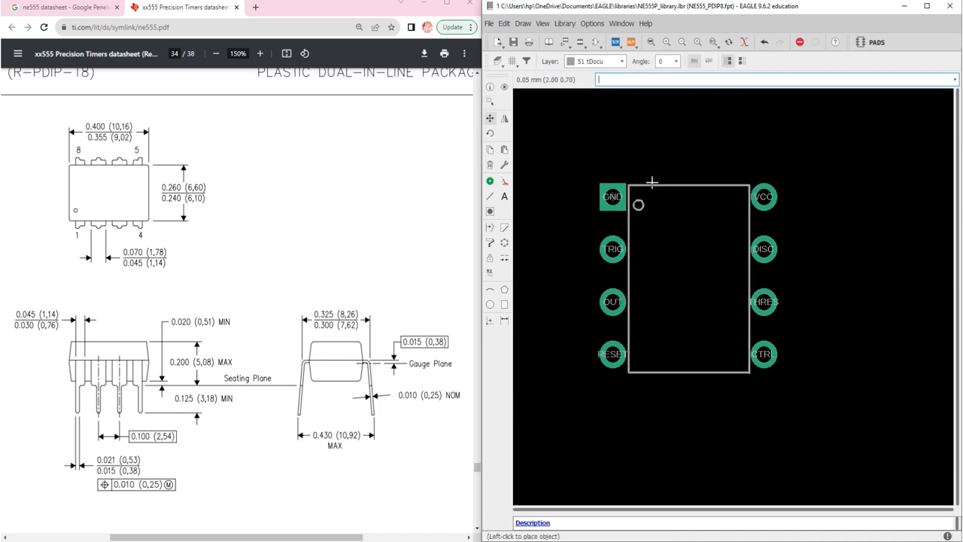
# Group the body outline with the pin 1 circle and move them up until the outline's top edge is at Y 0.7
pyautogui.click(490, 102)
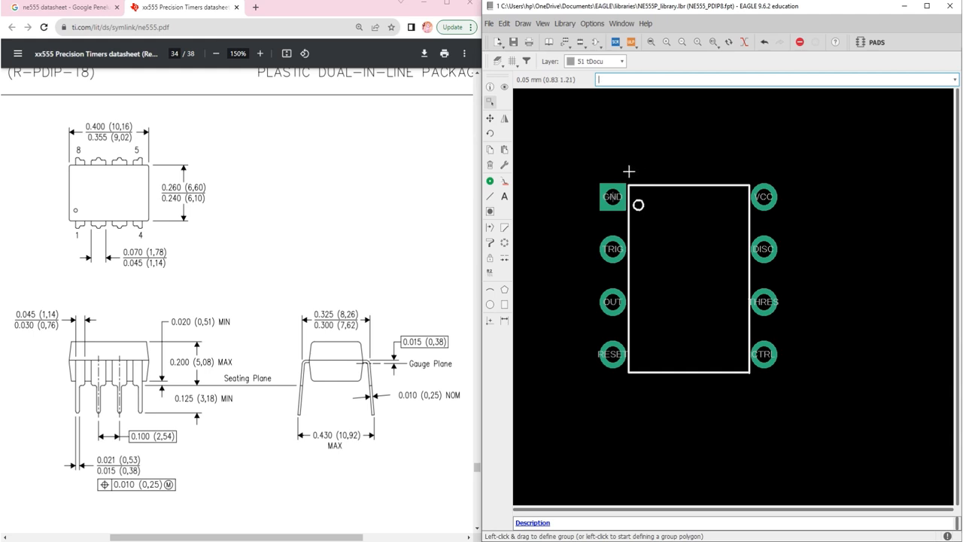
pyautogui.moveTo(627, 174); pyautogui.dragTo(720, 370)
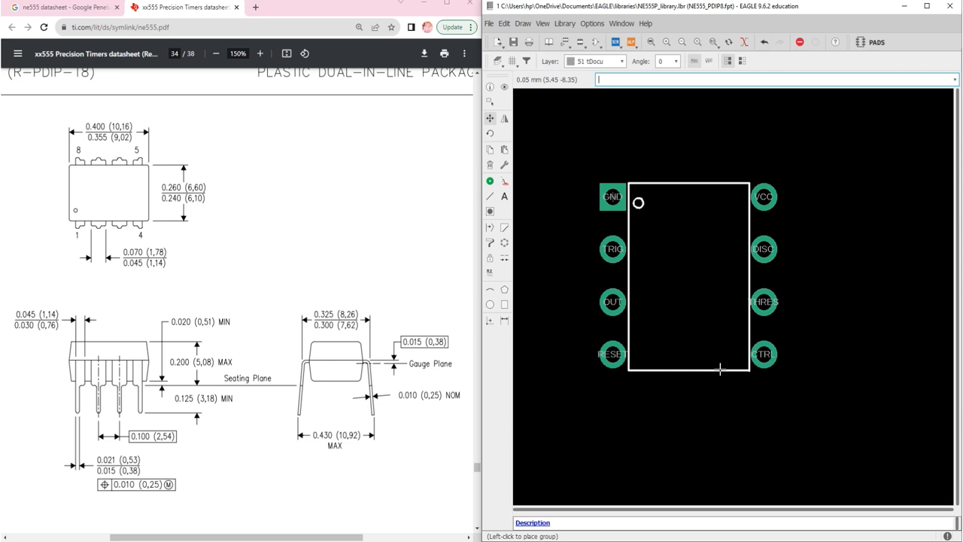
pyautogui.click(720, 369)
pyautogui.scroll(1, 720, 367)
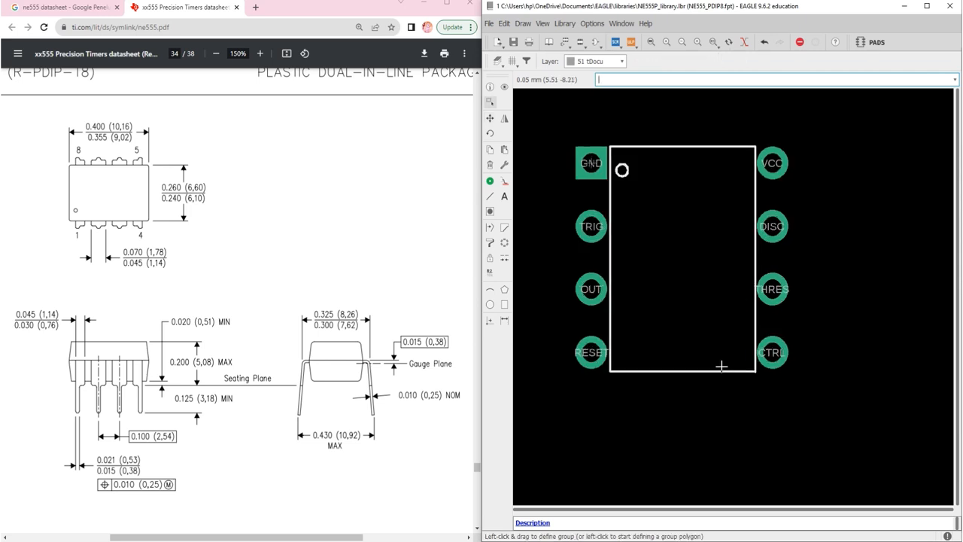
pyautogui.keyDown('ctrl'); pyautogui.rightClick(670, 146); pyautogui.keyUp('ctrl')
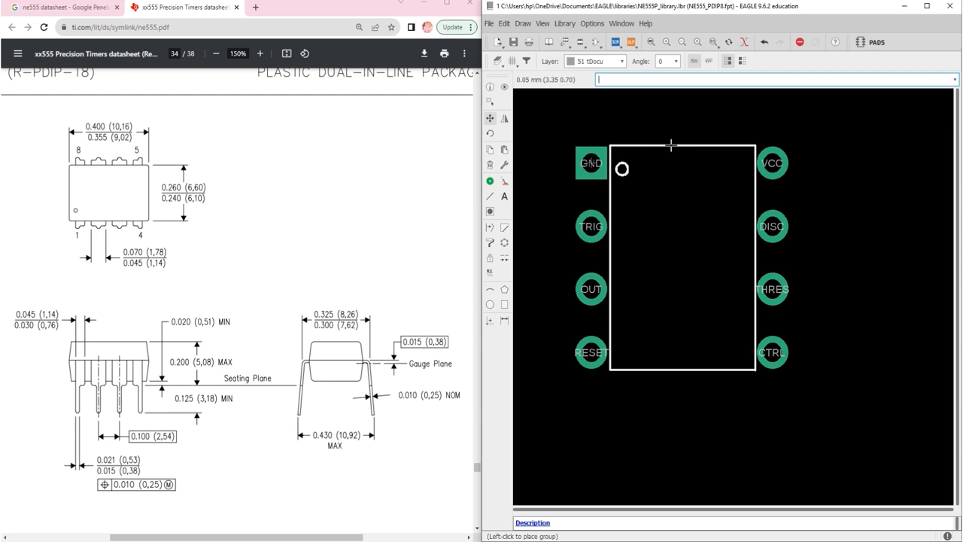
pyautogui.click(671, 146)
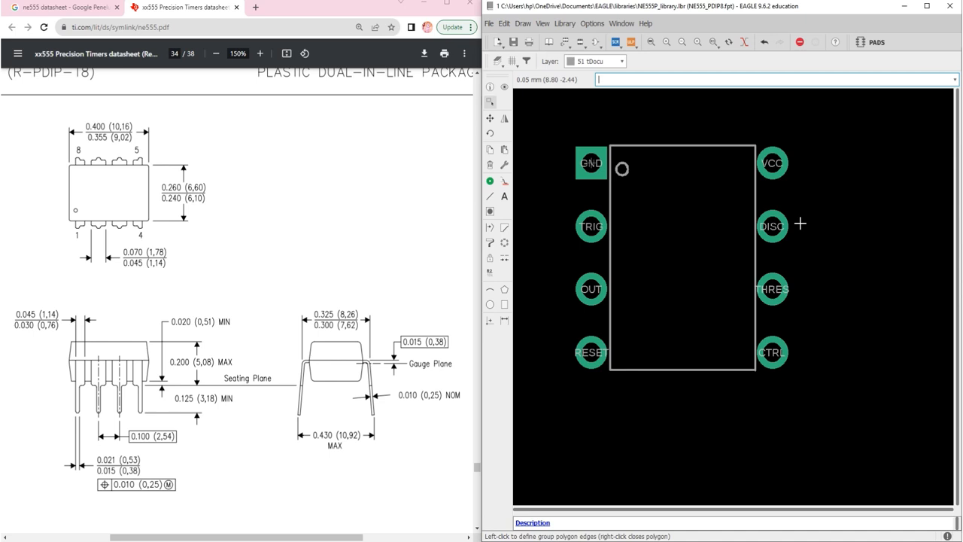
# Start the Line command and set its layer to 21 tPlace
pyautogui.click(650, 43)
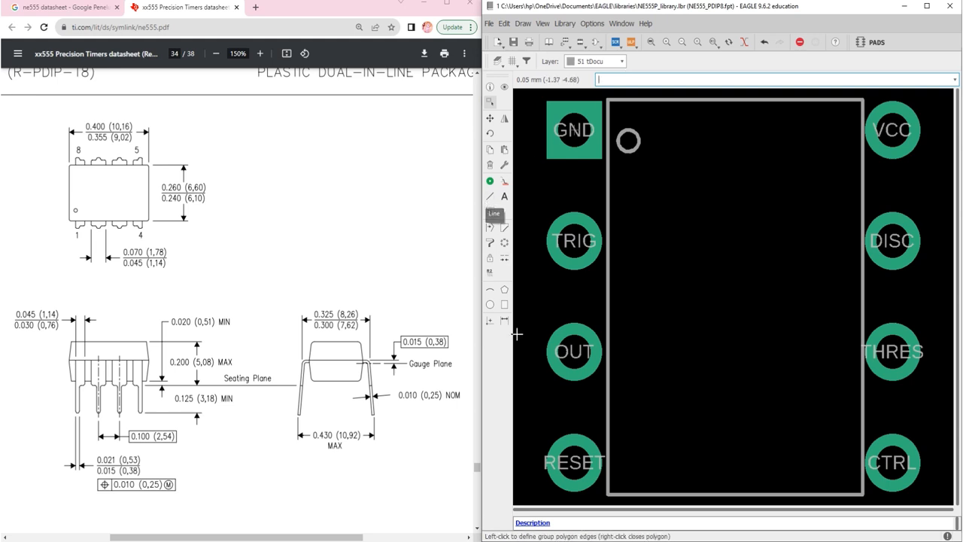
pyautogui.click(490, 197)
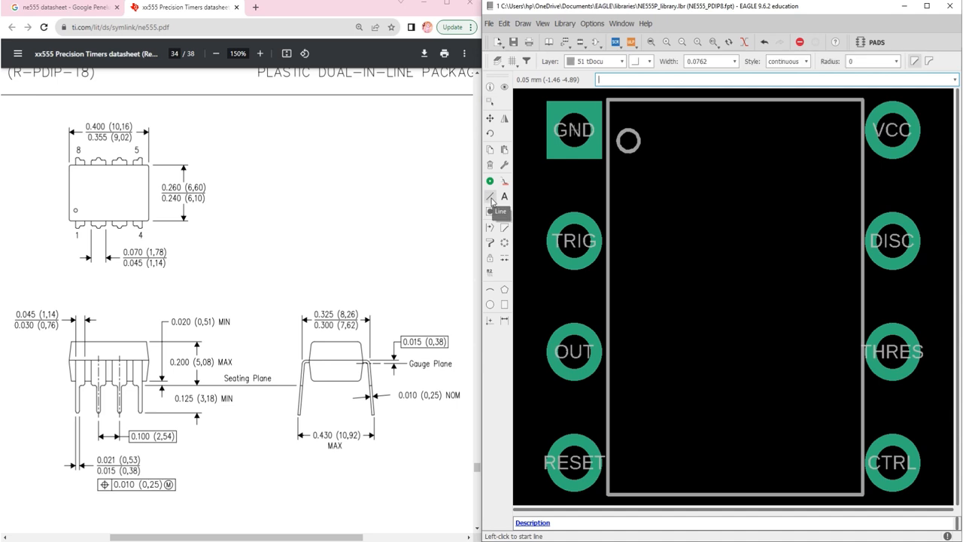
pyautogui.click(621, 61)
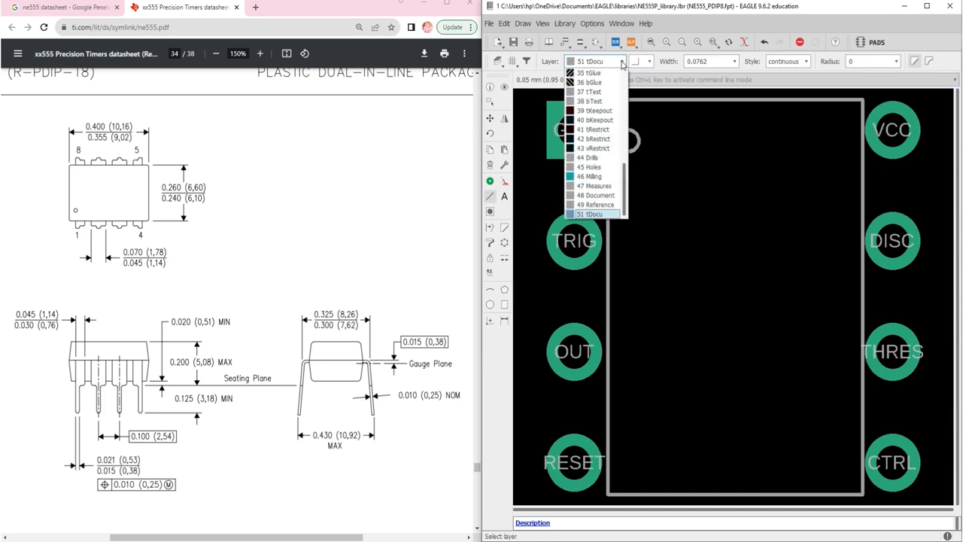
pyautogui.scroll(6, 608, 126)
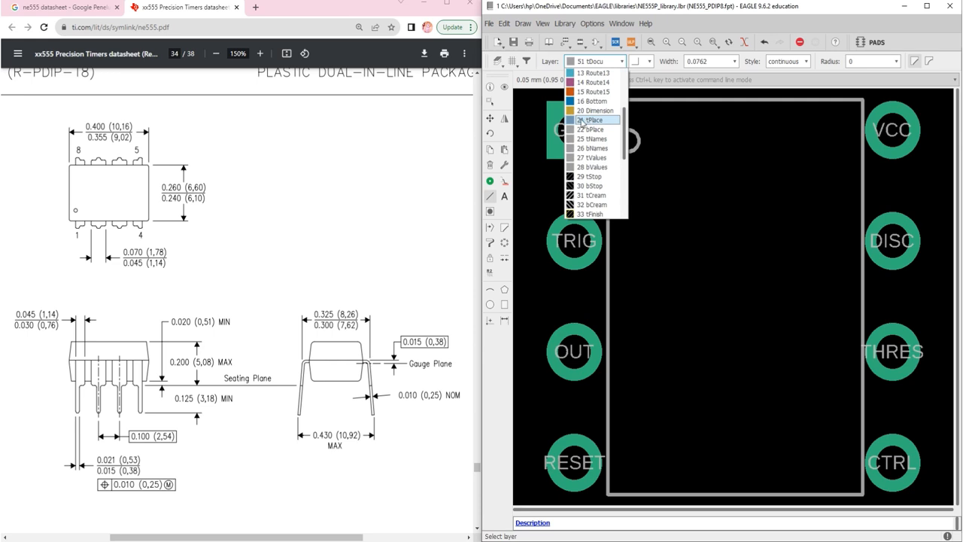
pyautogui.click(590, 120)
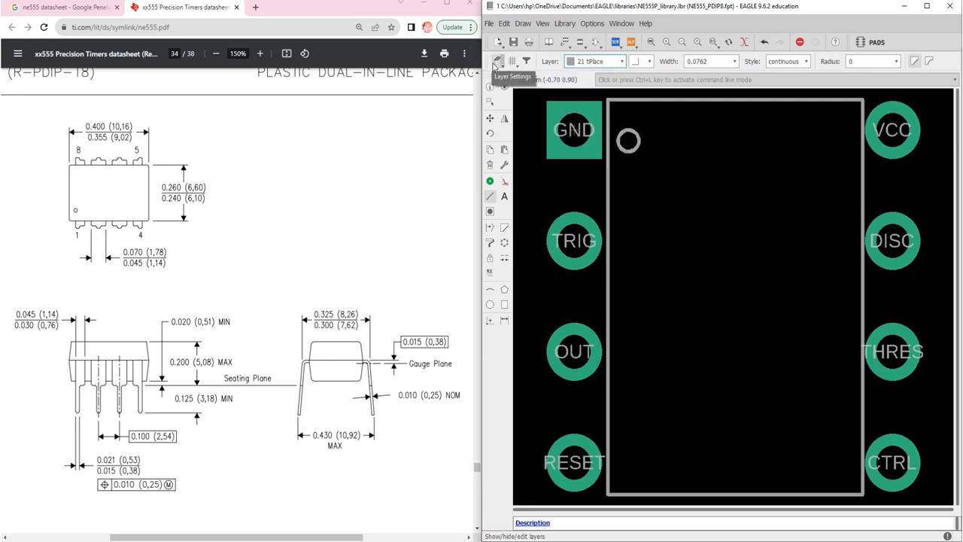
# Change the tPlace layer's color to bright yellow with hue 66, saturation 249 and value 255 in the visible layers settings
pyautogui.click(495, 61)
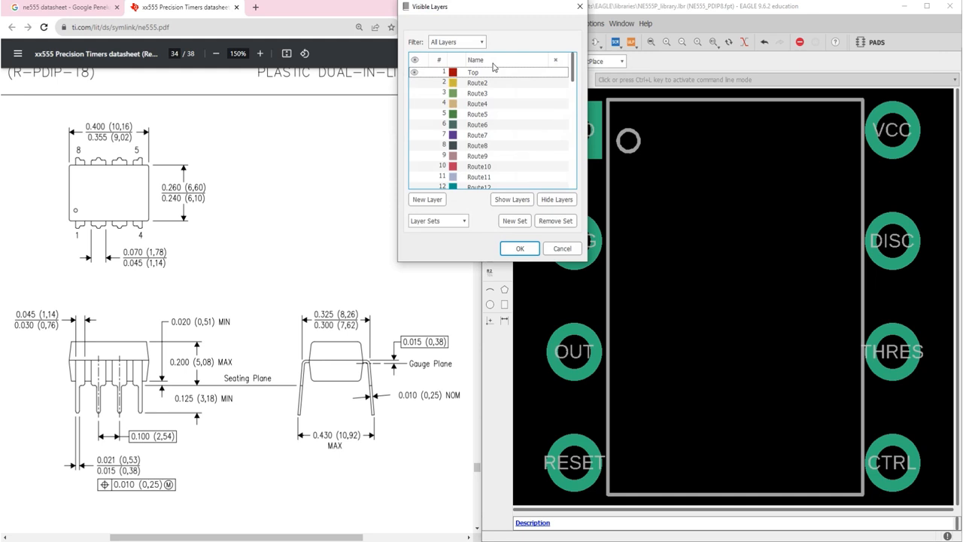
pyautogui.scroll(-4, 476, 125)
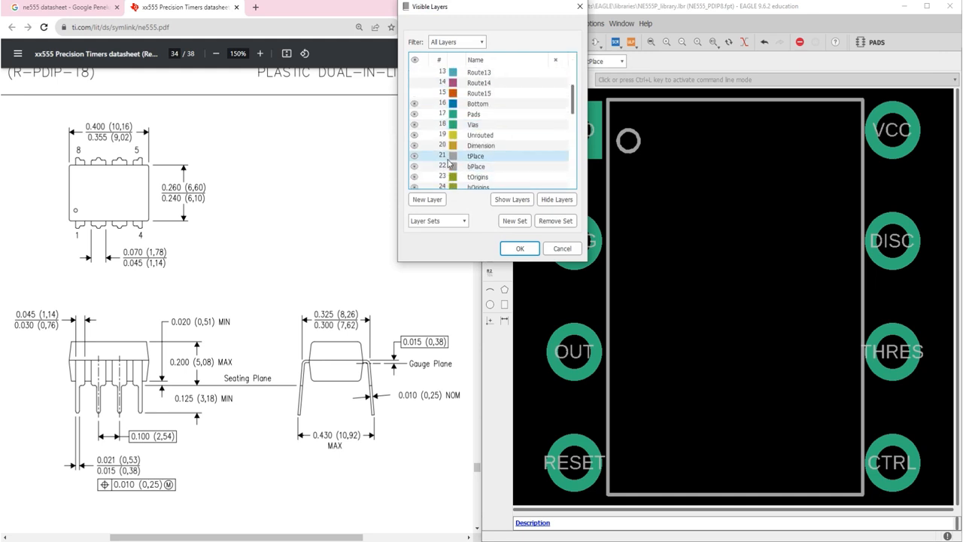
pyautogui.doubleClick(456, 156)
pyautogui.click(441, 153)
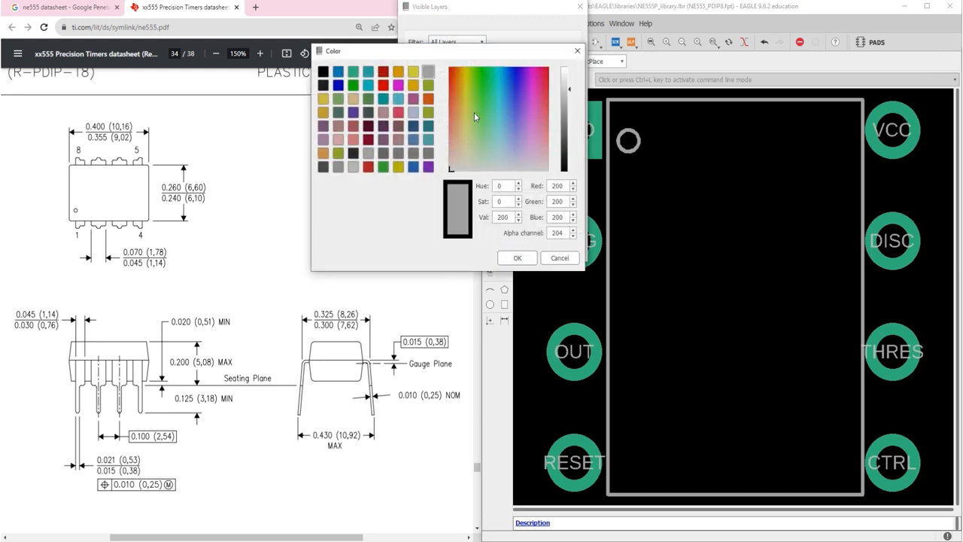
pyautogui.click(467, 70)
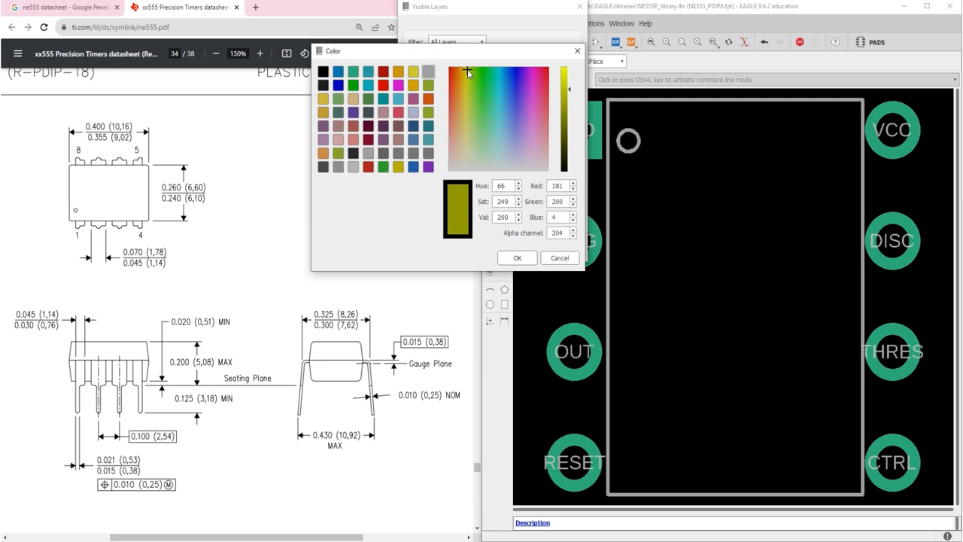
pyautogui.moveTo(570, 90); pyautogui.dragTo(568, 60)
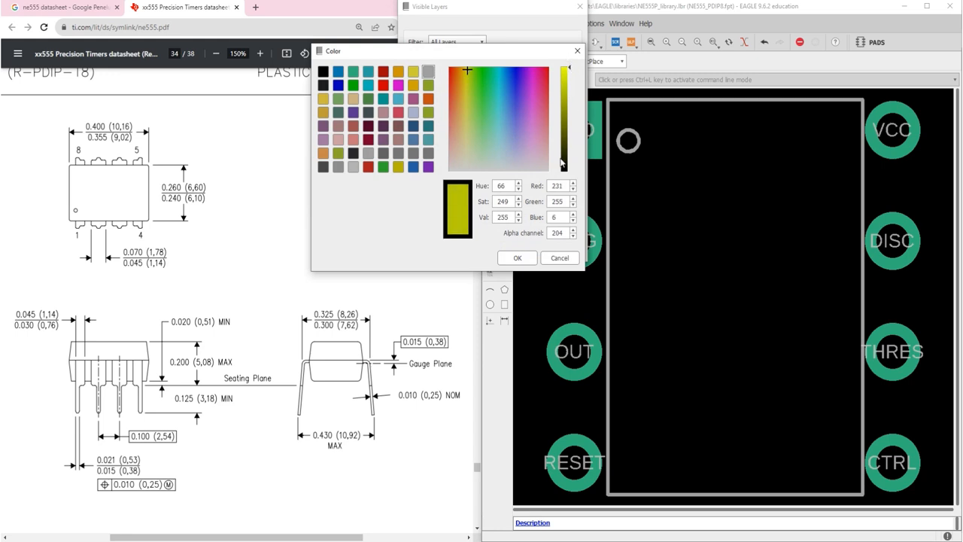
pyautogui.click(517, 257)
pyautogui.click(442, 209)
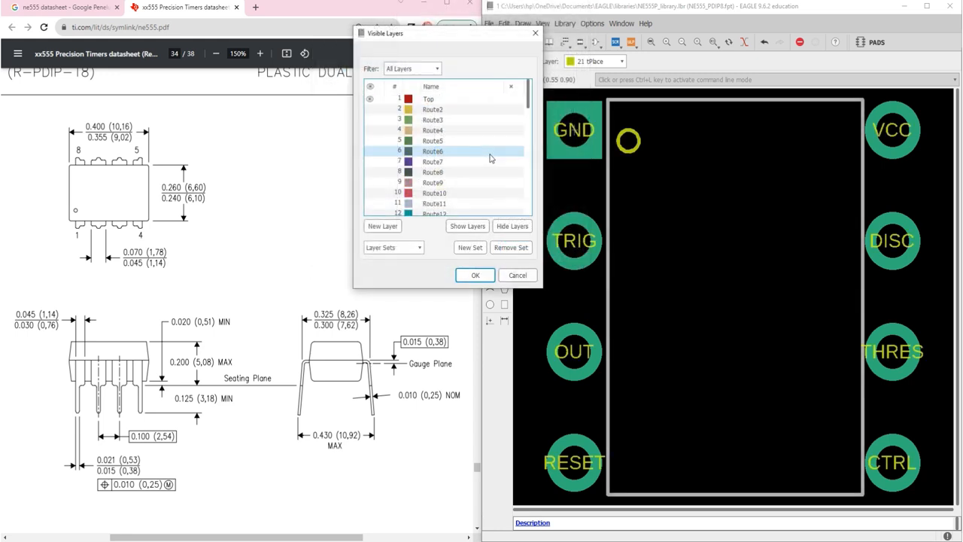
pyautogui.scroll(-4, 490, 157)
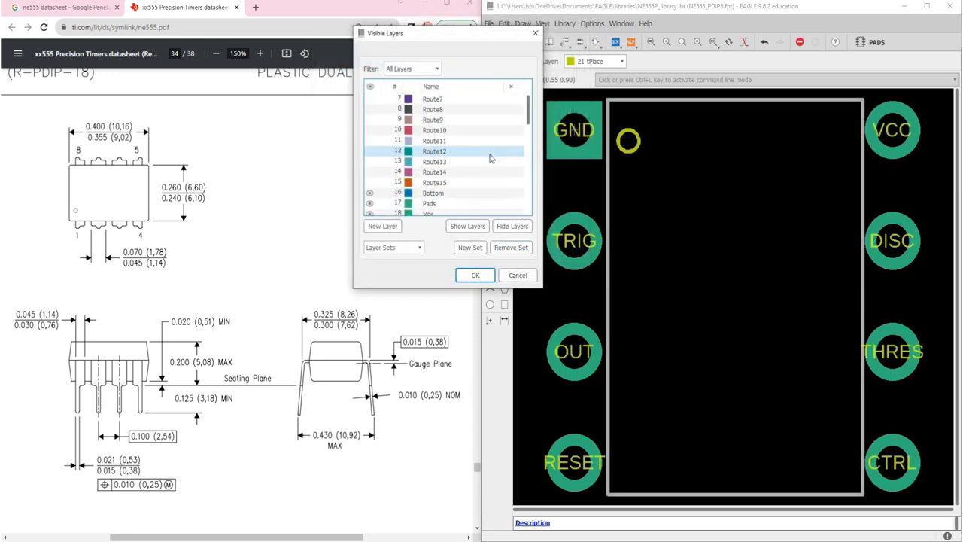
pyautogui.click(476, 275)
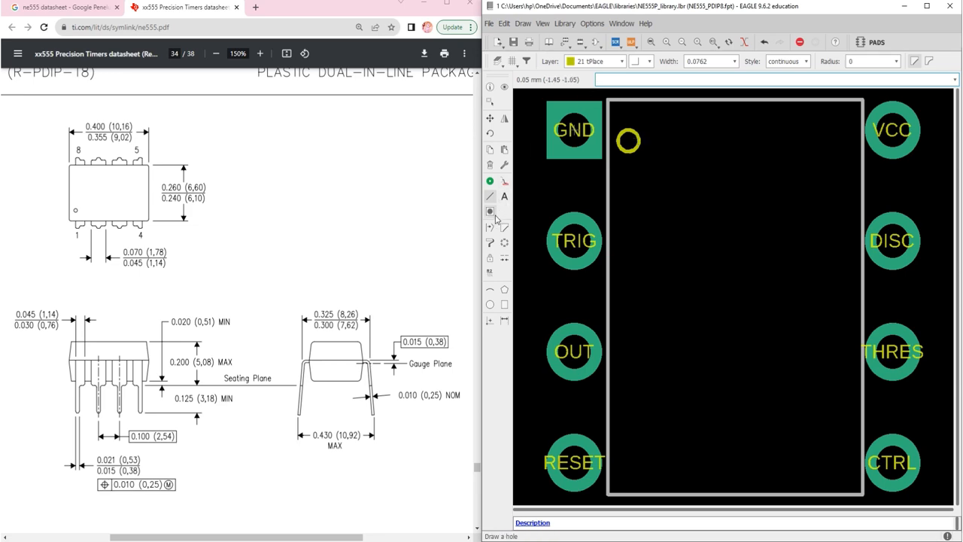
# Draw a 0.0762 wide tPlace line over the body outline from the GND-side corner at (0.80 0.70) along the upper and VCC-side edges to the CTRL-side corner
pyautogui.scroll(5, 642, 93)
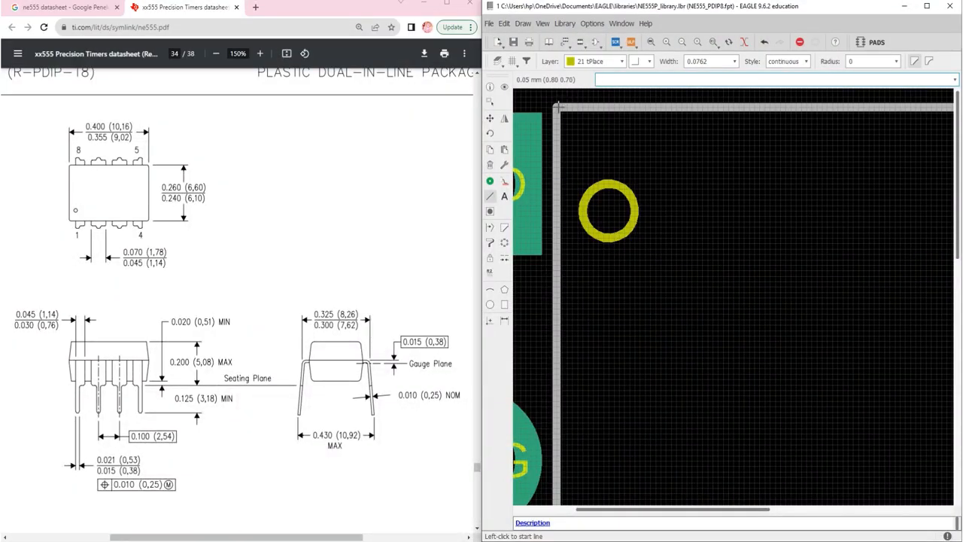
pyautogui.scroll(3, 557, 104)
pyautogui.click(552, 108)
pyautogui.scroll(-6, 552, 107)
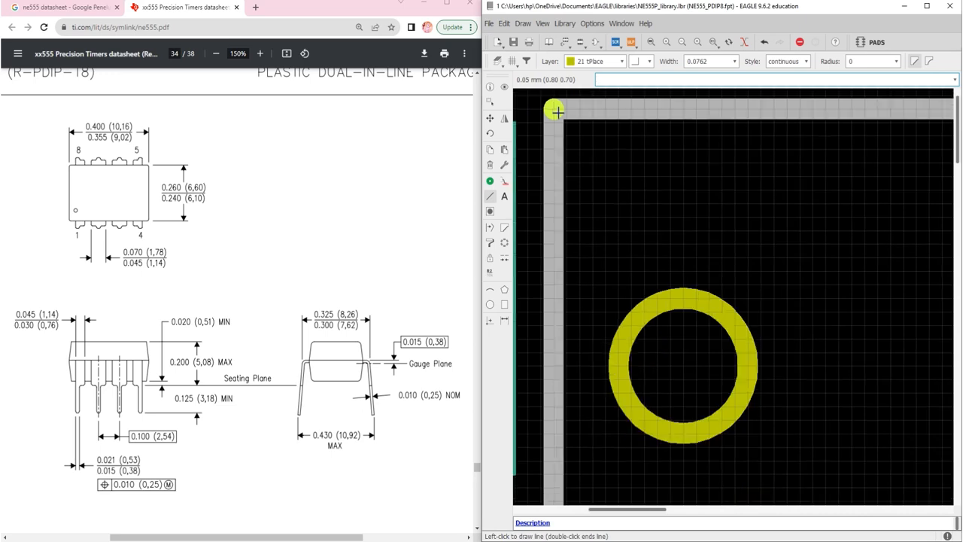
pyautogui.scroll(3, 919, 119)
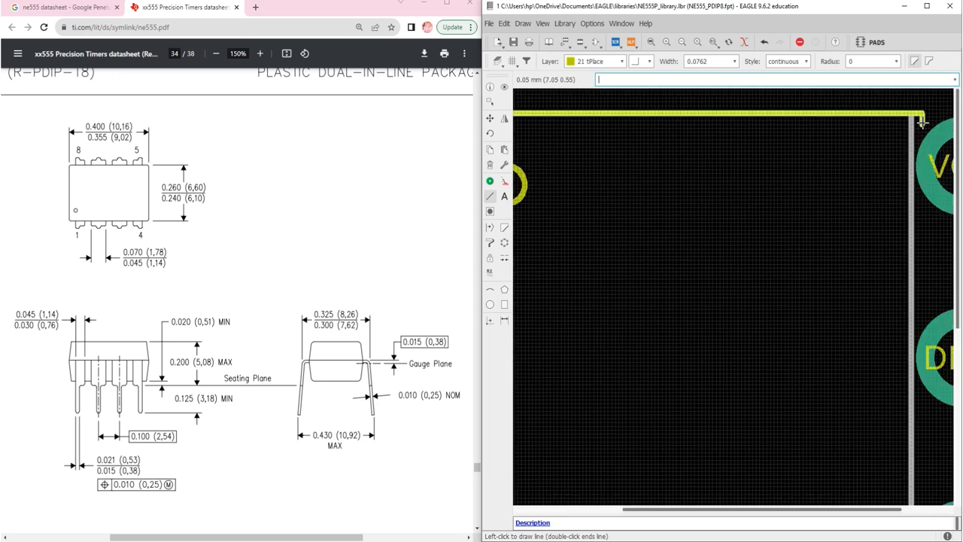
pyautogui.scroll(-4, 910, 135)
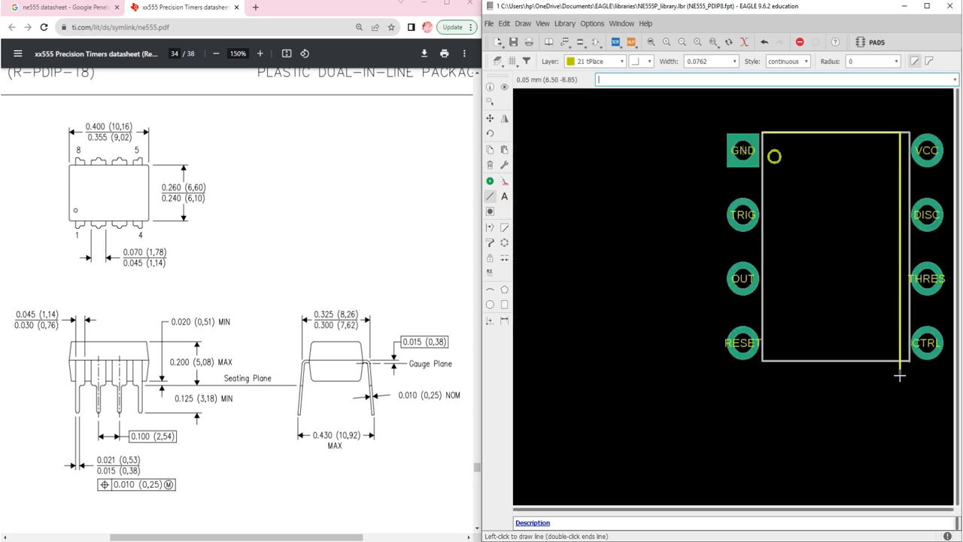
pyautogui.scroll(5, 900, 360)
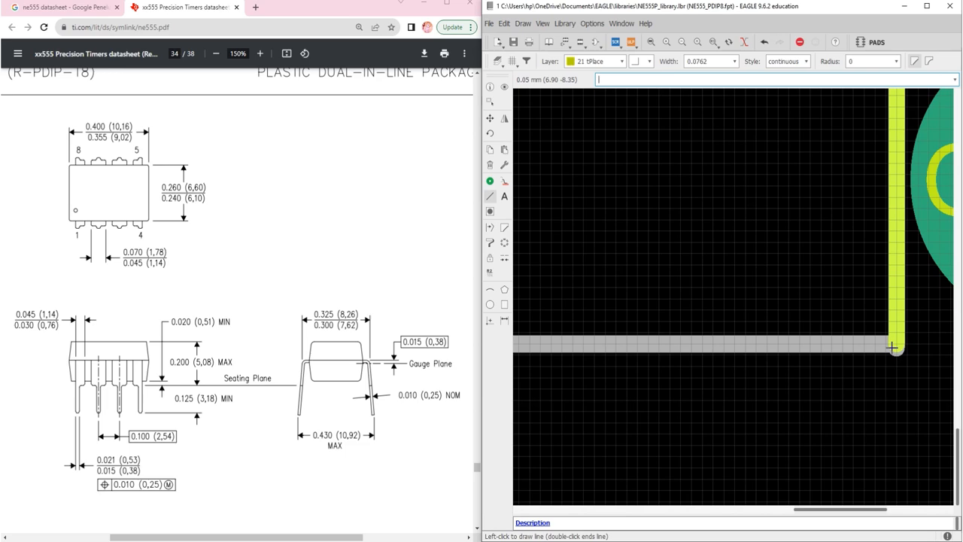
pyautogui.click(894, 347)
# Continue the tPlace line over the lower and GND-side edges of the body outline and close it at (0.80 0.70)
pyautogui.scroll(-5, 770, 351)
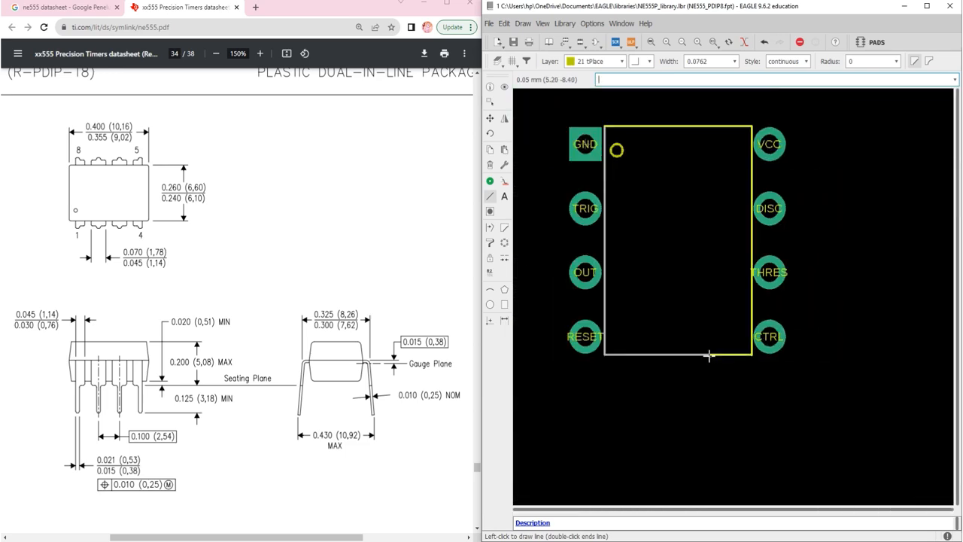
pyautogui.scroll(-2, 709, 356)
pyautogui.scroll(8, 636, 353)
pyautogui.scroll(-5, 643, 339)
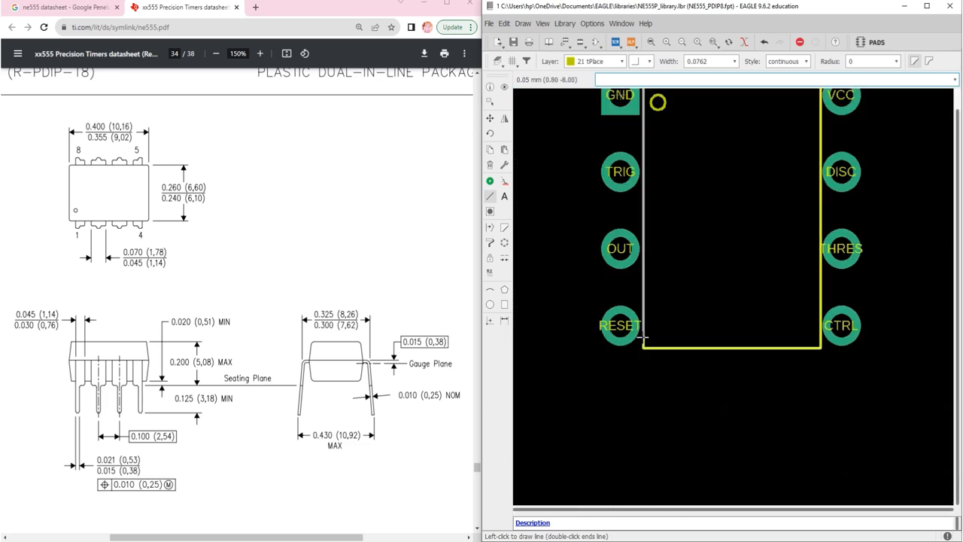
pyautogui.scroll(-4, 644, 339)
pyautogui.click(643, 345)
pyautogui.scroll(6, 636, 209)
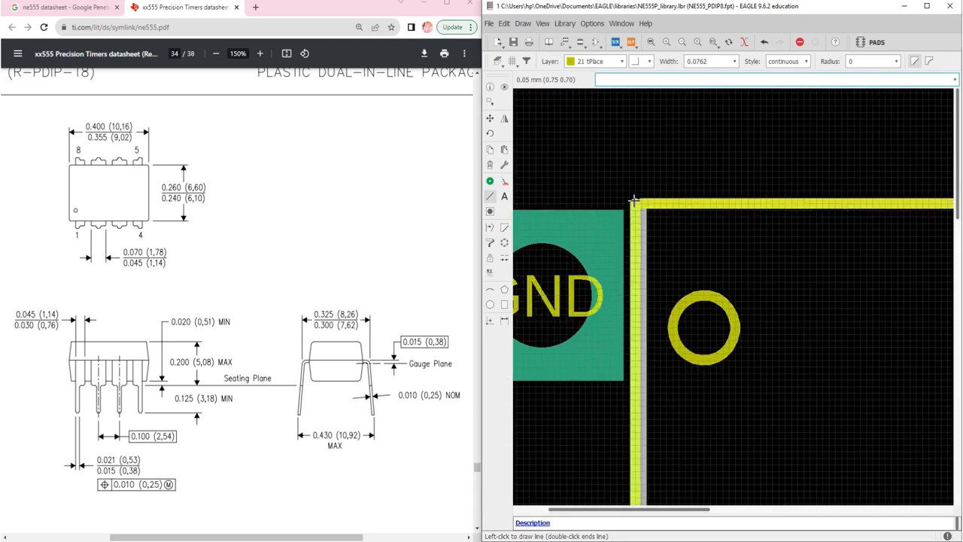
pyautogui.scroll(4, 635, 201)
pyautogui.doubleClick(635, 200)
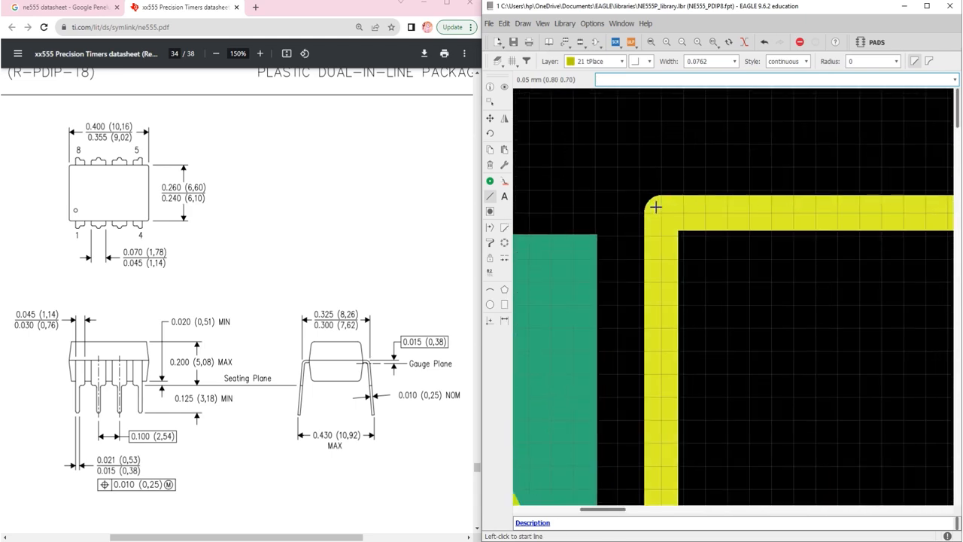
pyautogui.scroll(-8, 655, 207)
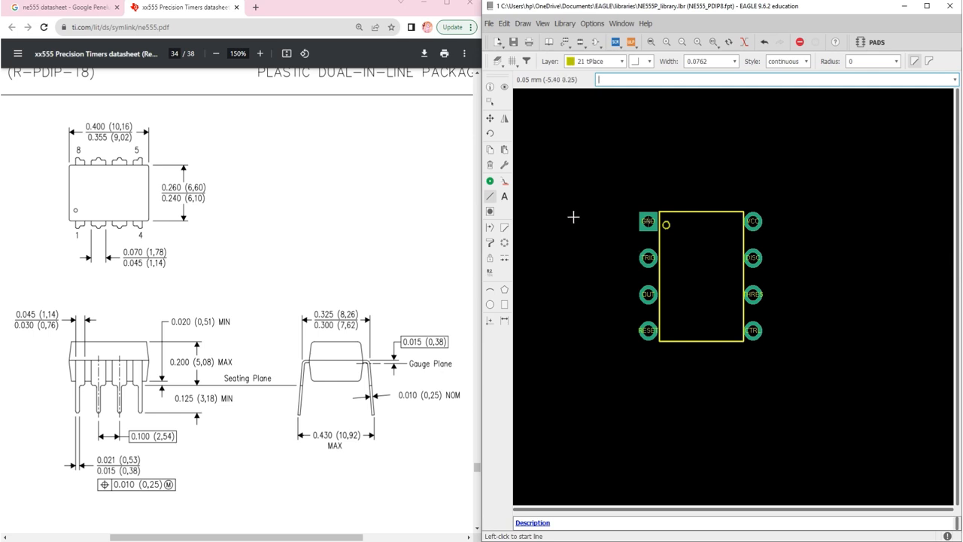
# Start the Text command and move its text entry dialog off the datasheet onto the footprint drawing area
pyautogui.click(505, 197)
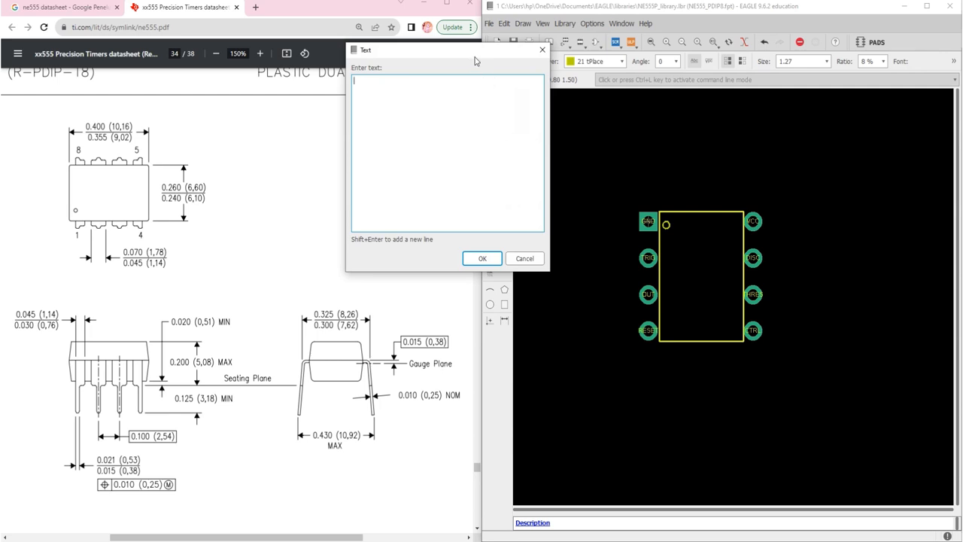
pyautogui.moveTo(475, 60); pyautogui.dragTo(687, 286)
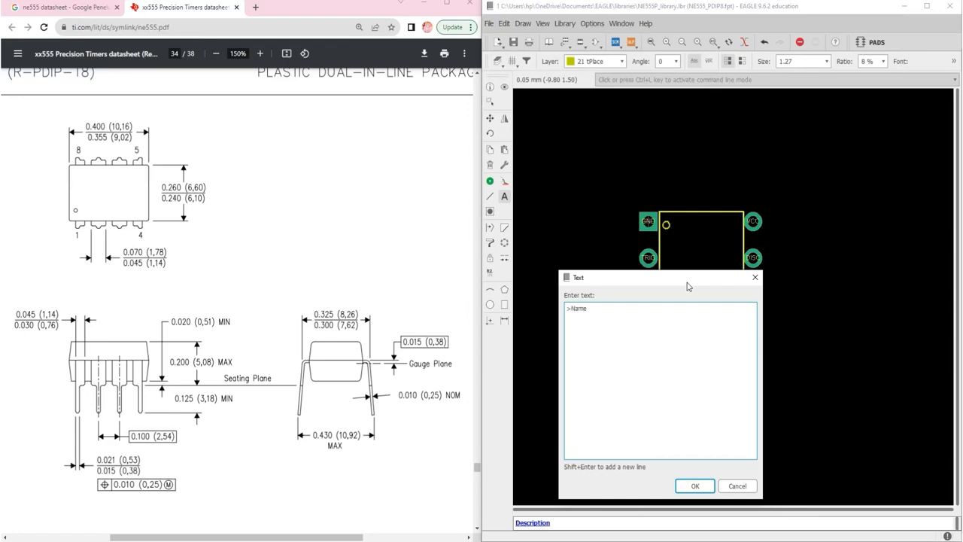
# Place a >Name text of size 1.27 on the 25 tNames layer just above the body outline's GND-side corner at (0.75 1.35)
pyautogui.press('Return')
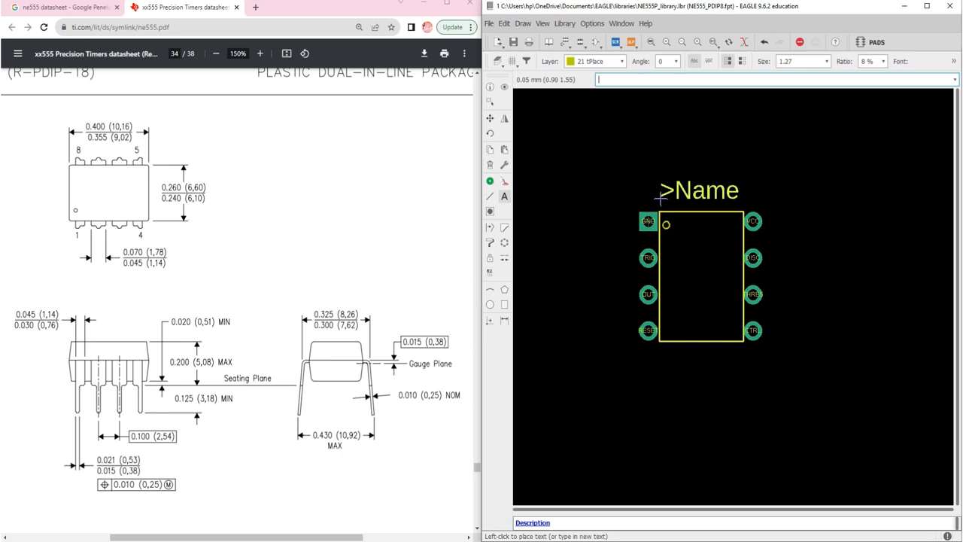
pyautogui.scroll(3, 640, 188)
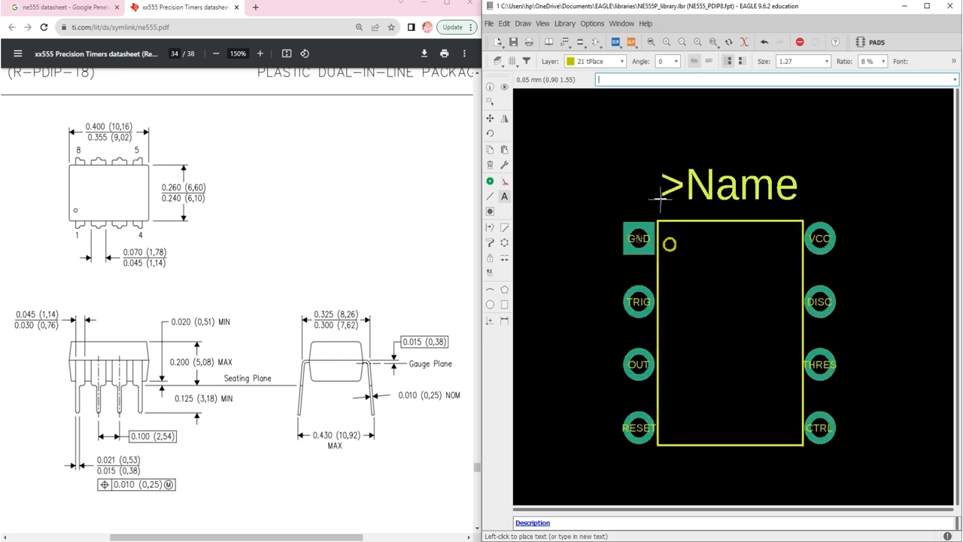
pyautogui.click(602, 61)
pyautogui.scroll(-6, 618, 121)
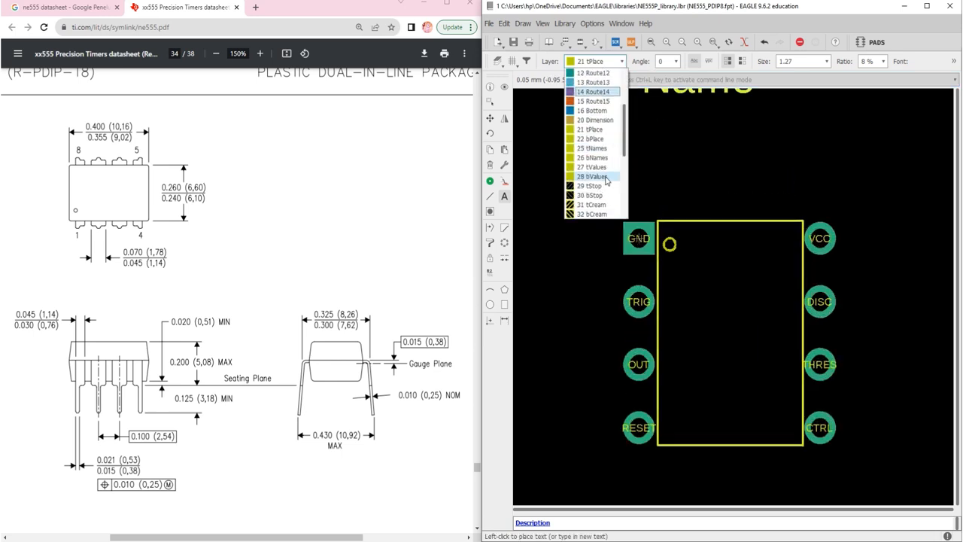
pyautogui.click(594, 92)
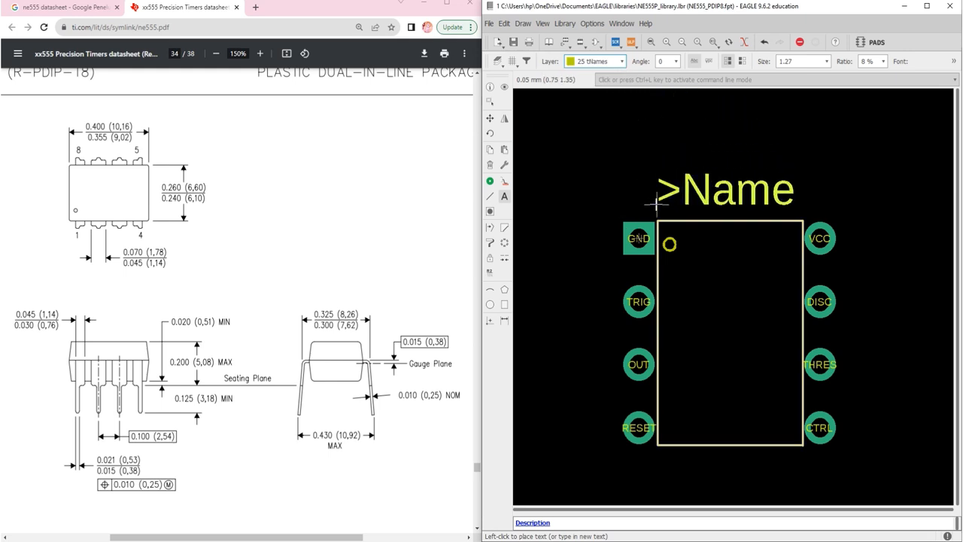
pyautogui.hotkey('ctrl', 'l')
pyautogui.click(655, 202)
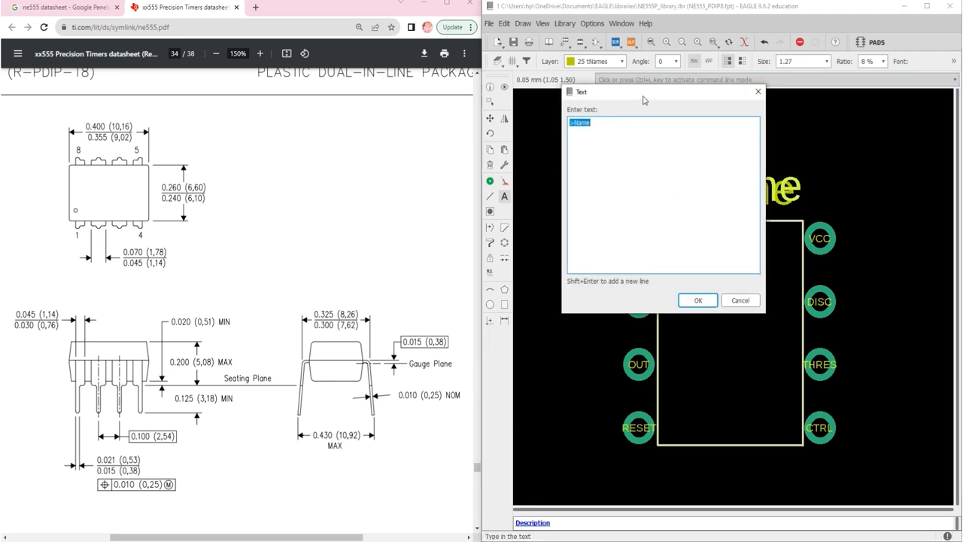
# Place a >Value text of size 1.27 on the 27 tValues layer just below the body outline, near the RESET pad, and end the Text command
pyautogui.moveTo(643, 100); pyautogui.dragTo(653, 221)
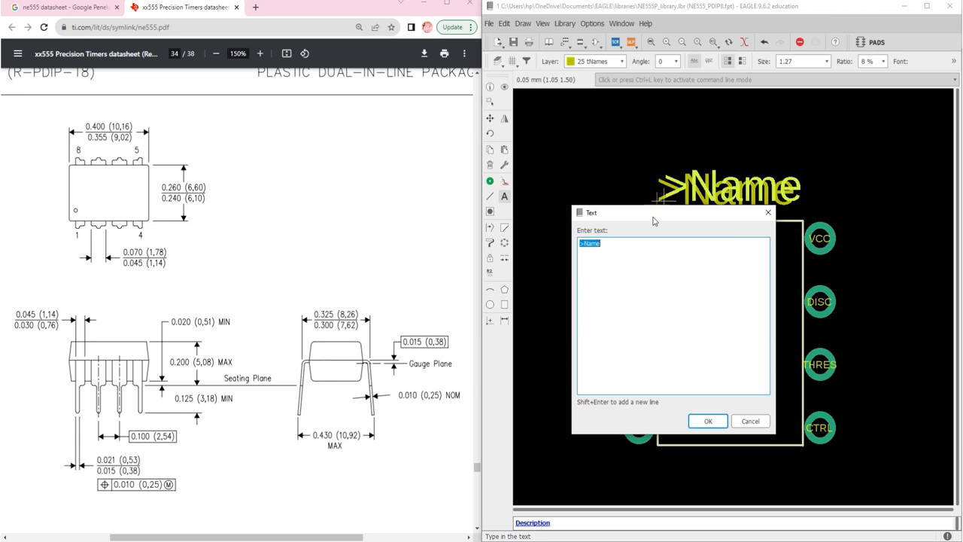
pyautogui.press('BackSpace')
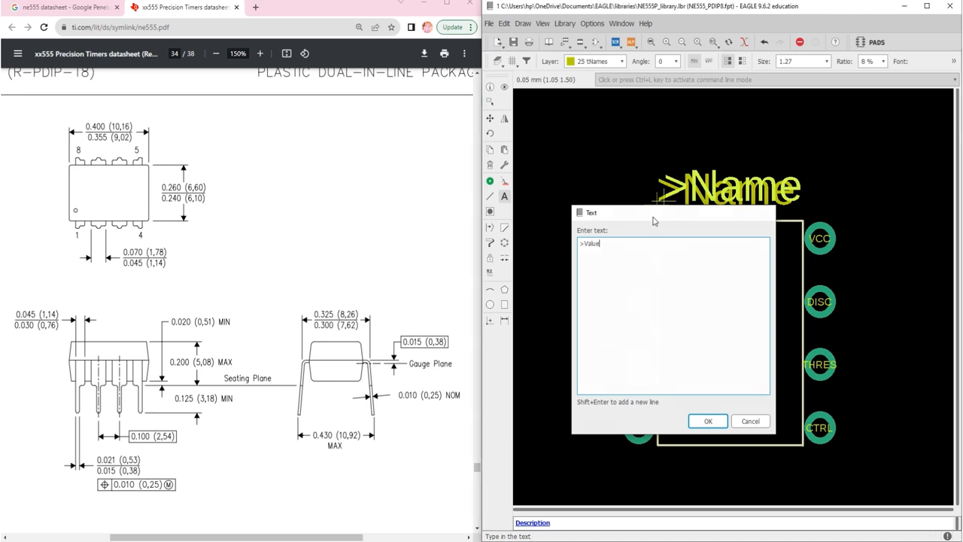
pyautogui.press('Return')
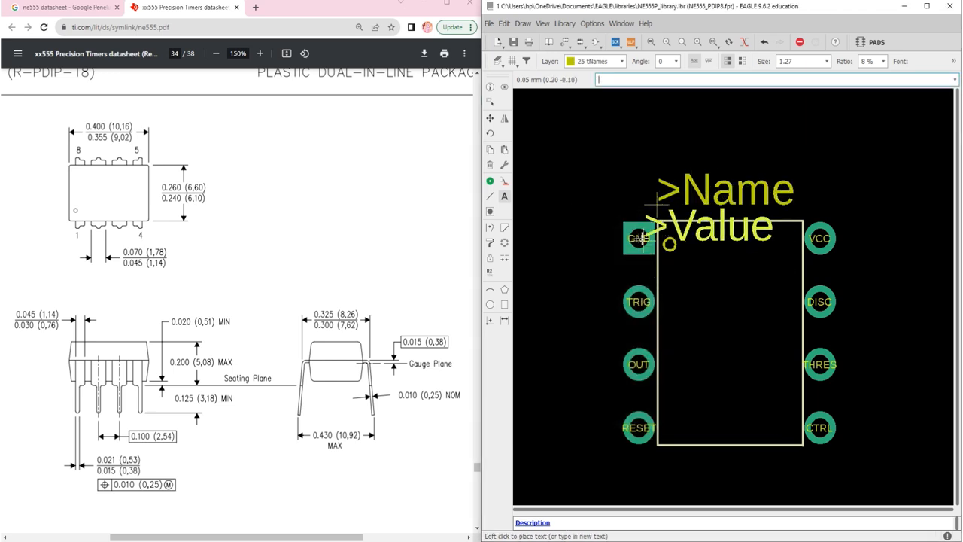
pyautogui.click(596, 61)
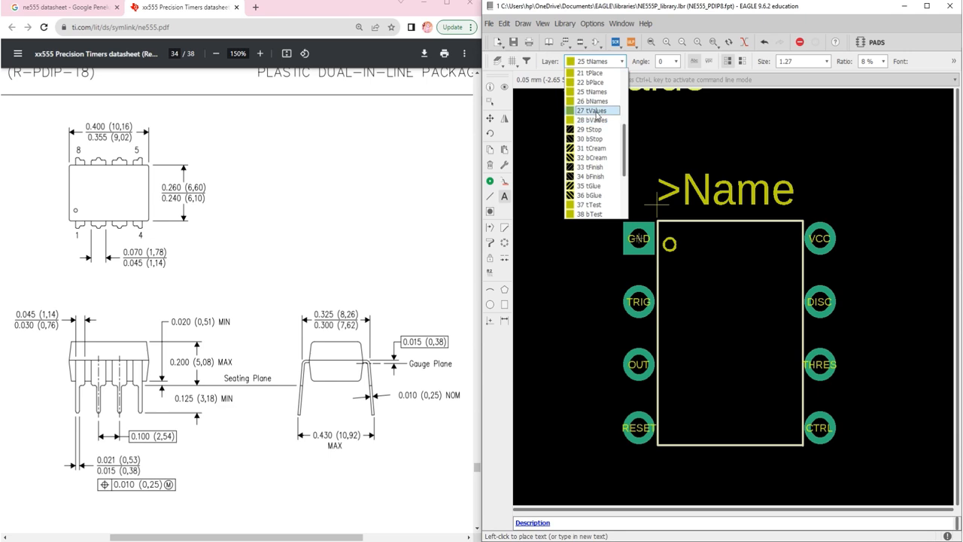
pyautogui.click(596, 111)
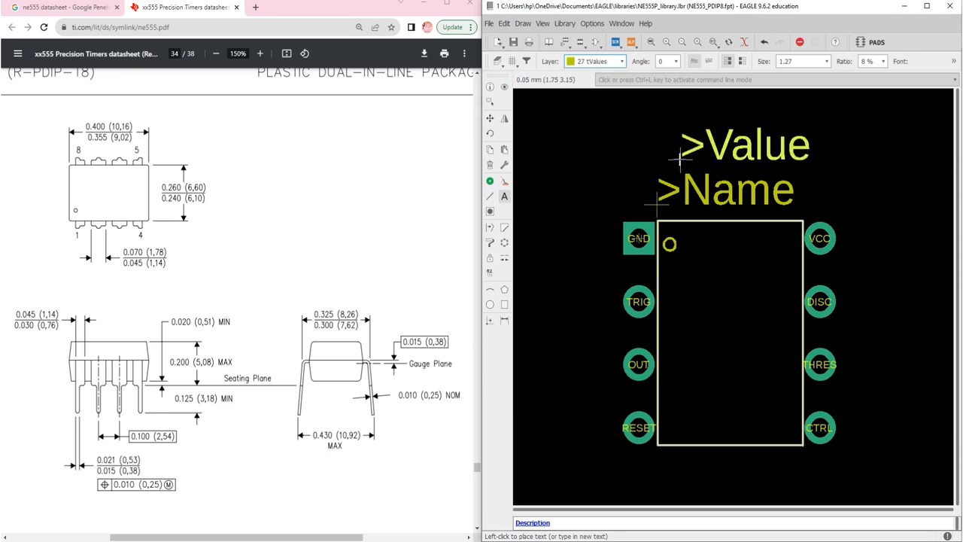
pyautogui.scroll(-3, 682, 151)
pyautogui.scroll(2, 683, 318)
pyautogui.scroll(2, 683, 318)
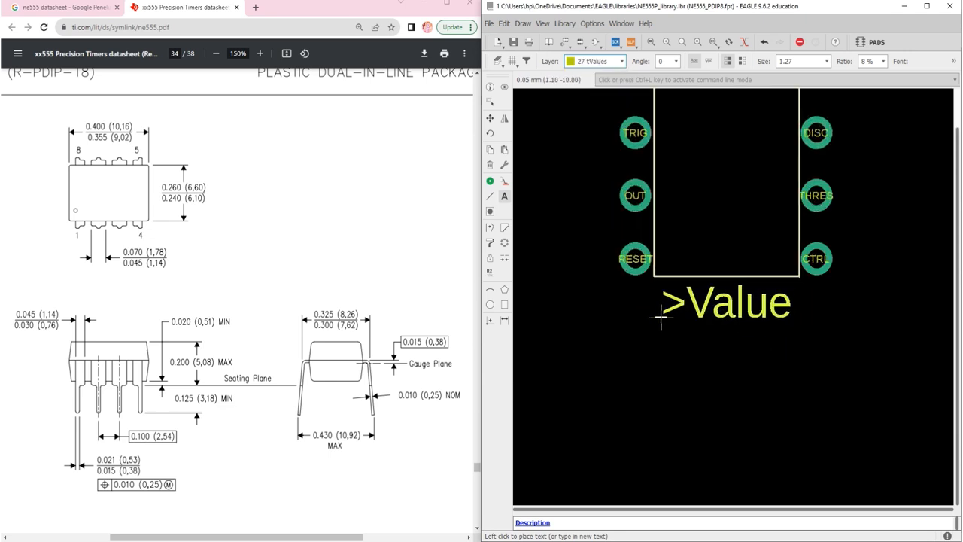
pyautogui.click(660, 318)
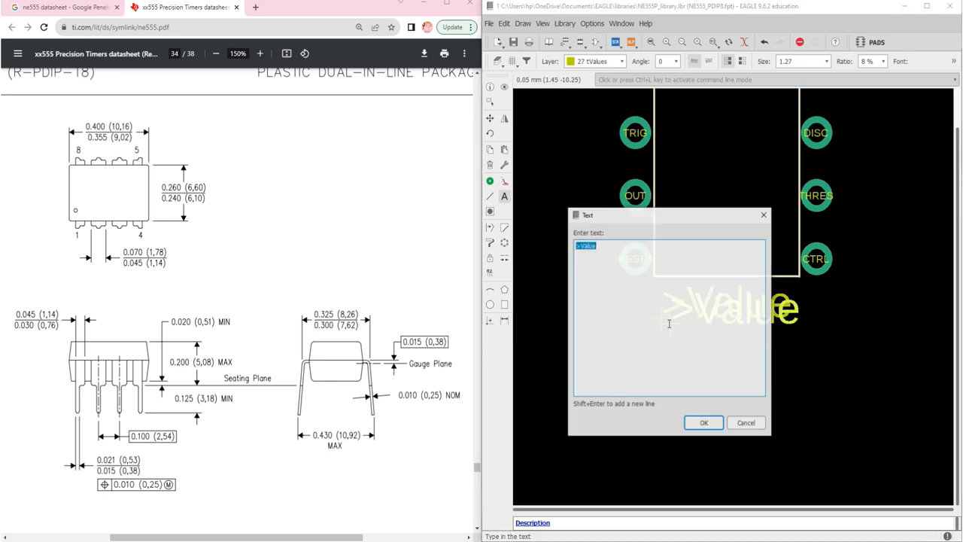
pyautogui.click(765, 215)
pyautogui.scroll(-3, 640, 162)
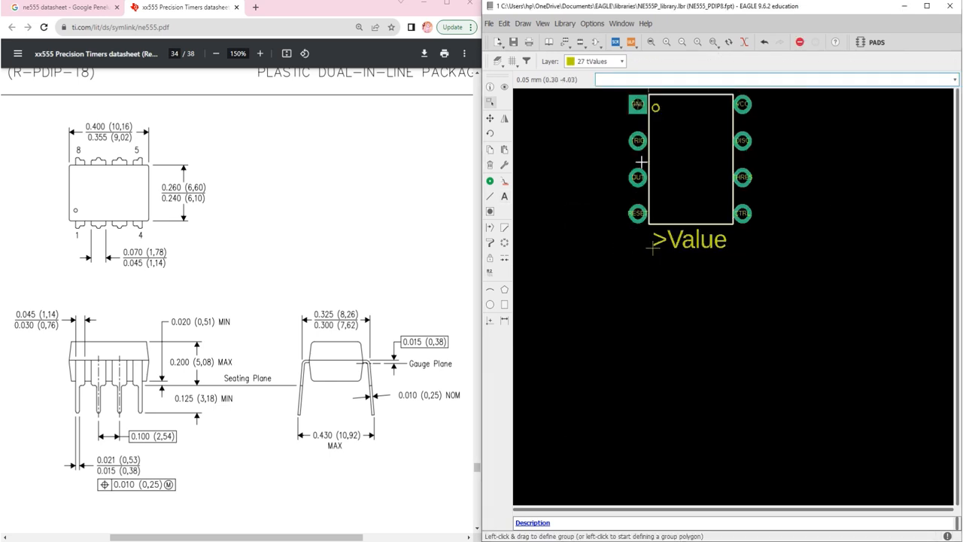
pyautogui.scroll(2, 656, 131)
pyautogui.click(602, 61)
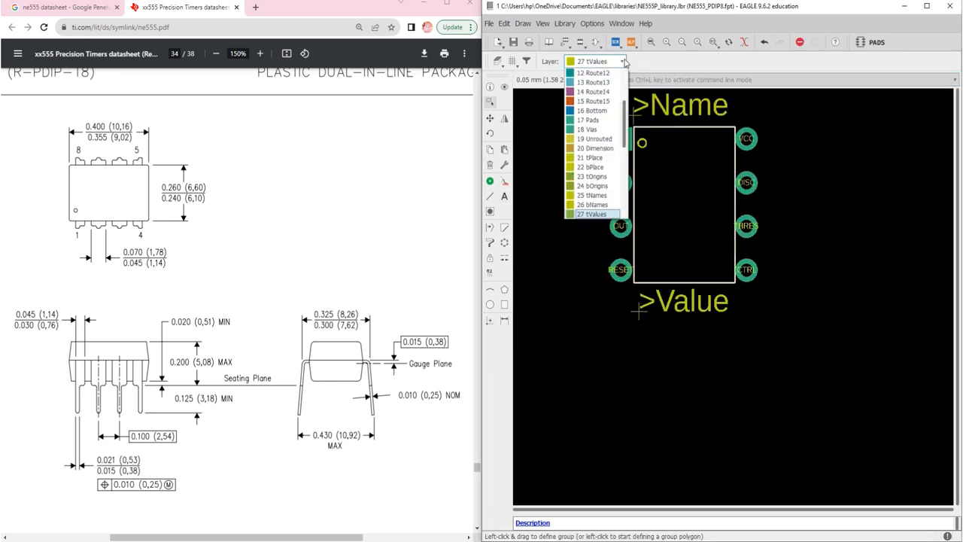
pyautogui.click(601, 218)
pyautogui.click(601, 218)
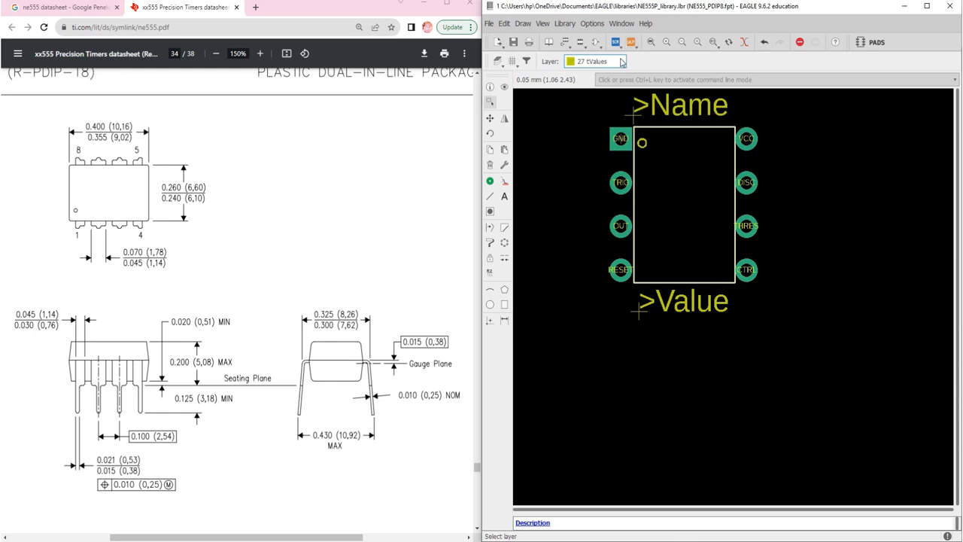
pyautogui.click(594, 61)
pyautogui.click(586, 213)
pyautogui.click(585, 212)
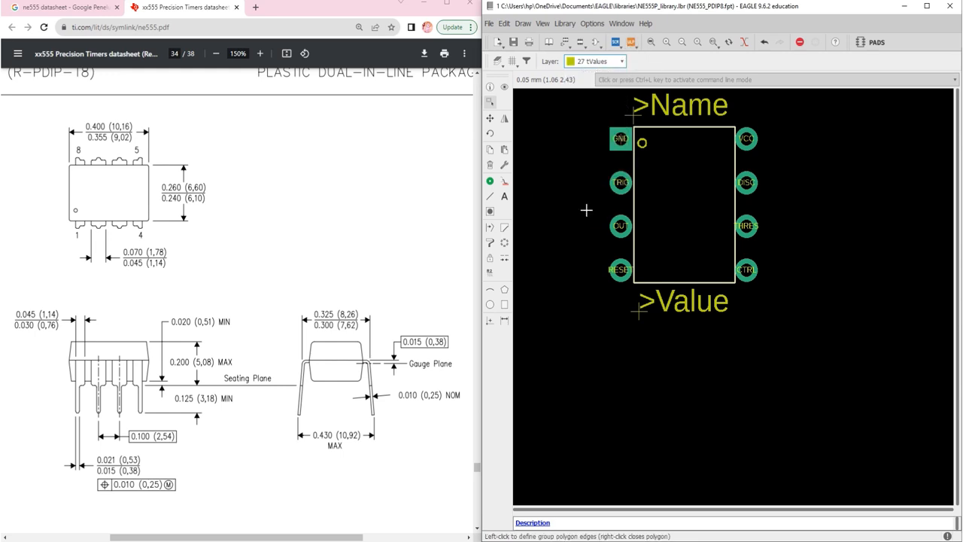
pyautogui.click(613, 63)
# Change the tValues layer's color to light gray in the visible layers settings
pyautogui.click(497, 61)
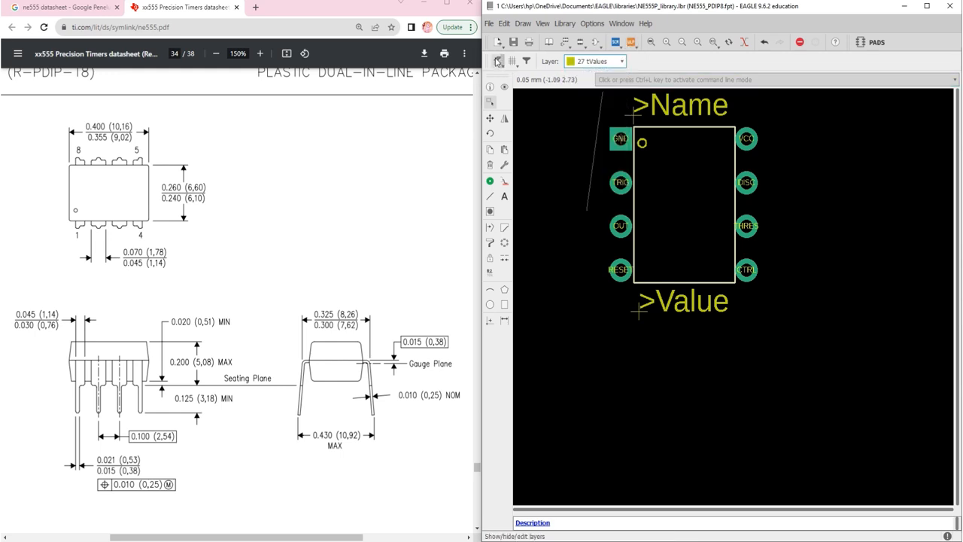
pyautogui.click(497, 61)
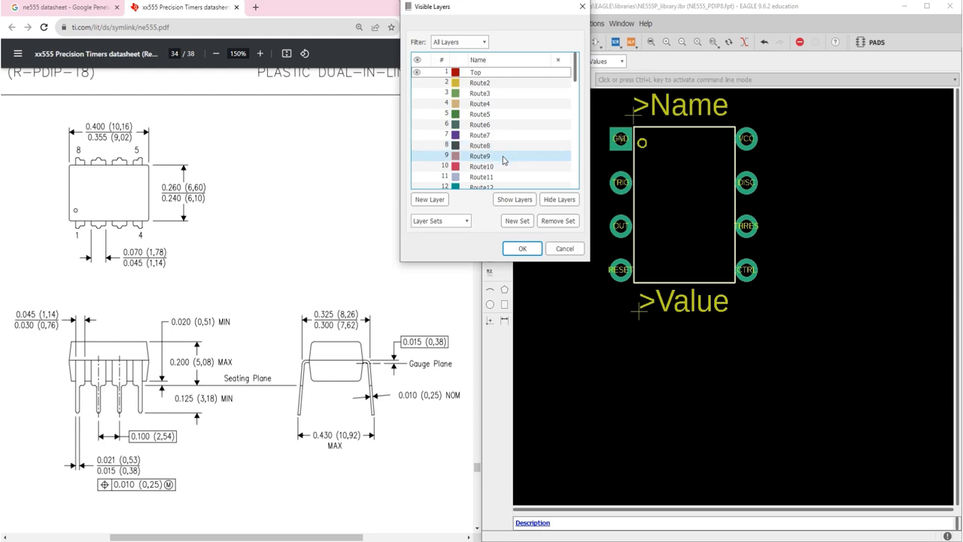
pyautogui.scroll(-8, 504, 160)
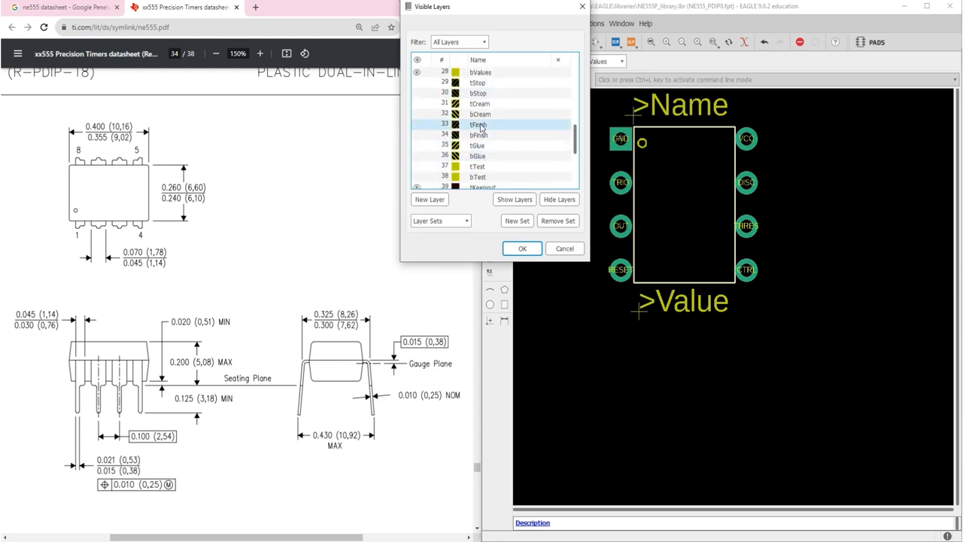
pyautogui.doubleClick(478, 93)
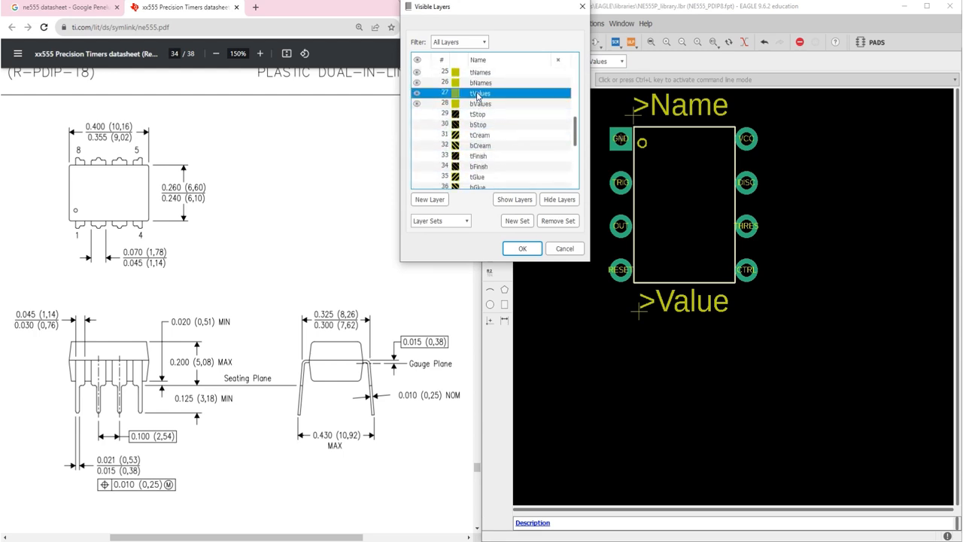
pyautogui.click(487, 60)
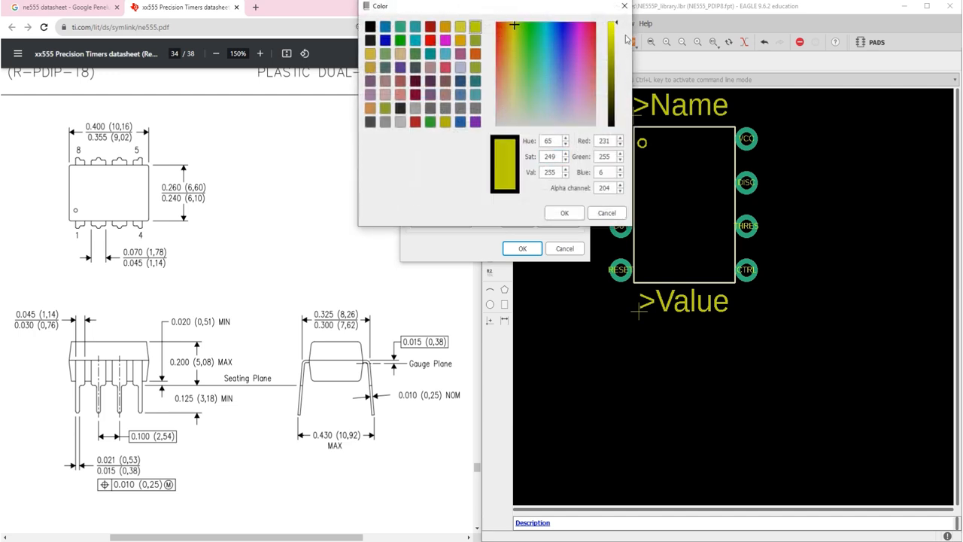
pyautogui.click(400, 121)
pyautogui.click(566, 213)
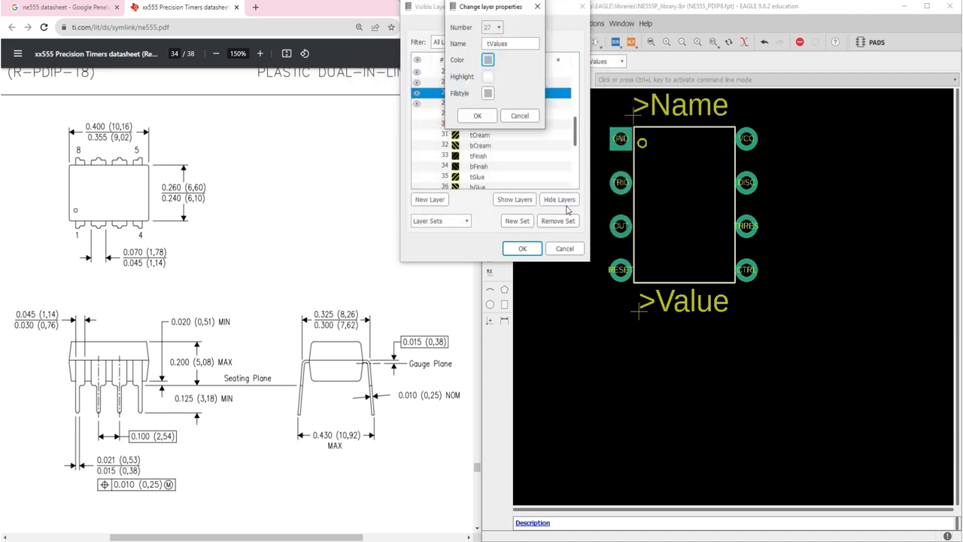
pyautogui.click(479, 115)
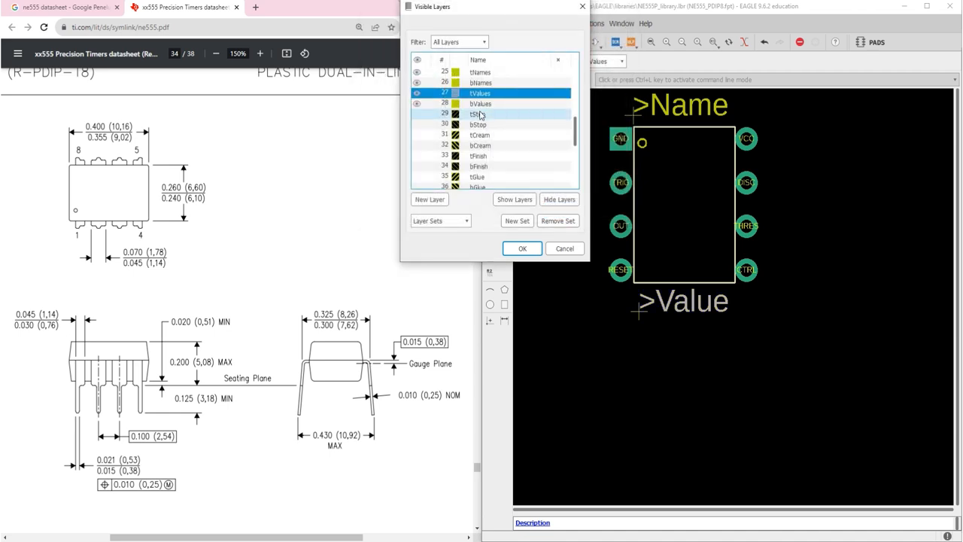
# Change the tNames layer's color to light gray with red, green and blue at 227, and apply the layer settings
pyautogui.click(475, 73)
pyautogui.doubleClick(475, 72)
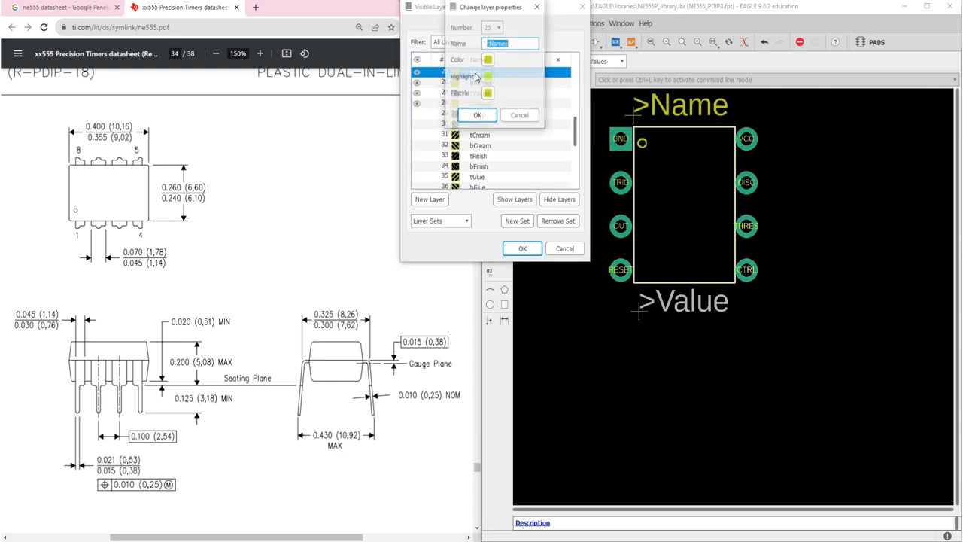
pyautogui.click(488, 61)
pyautogui.click(400, 122)
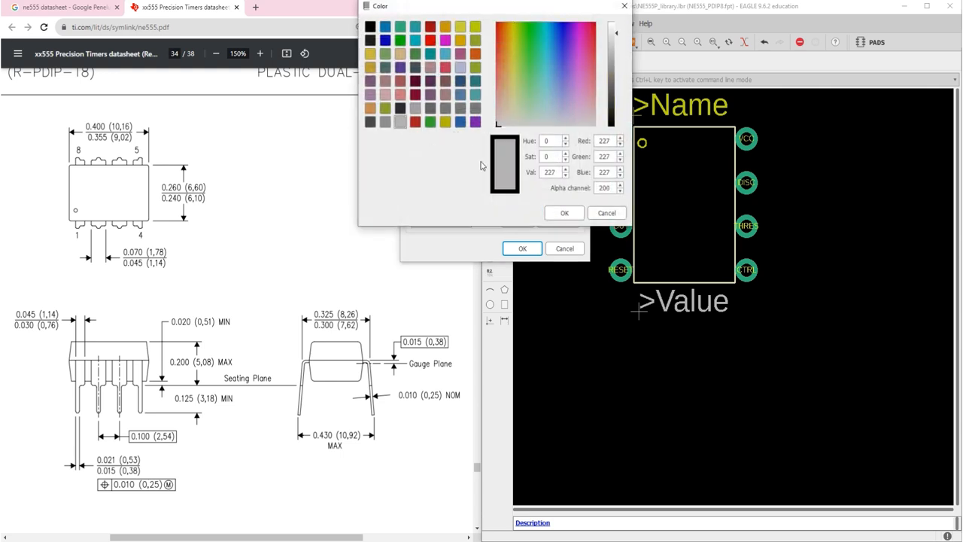
pyautogui.click(564, 213)
pyautogui.click(477, 115)
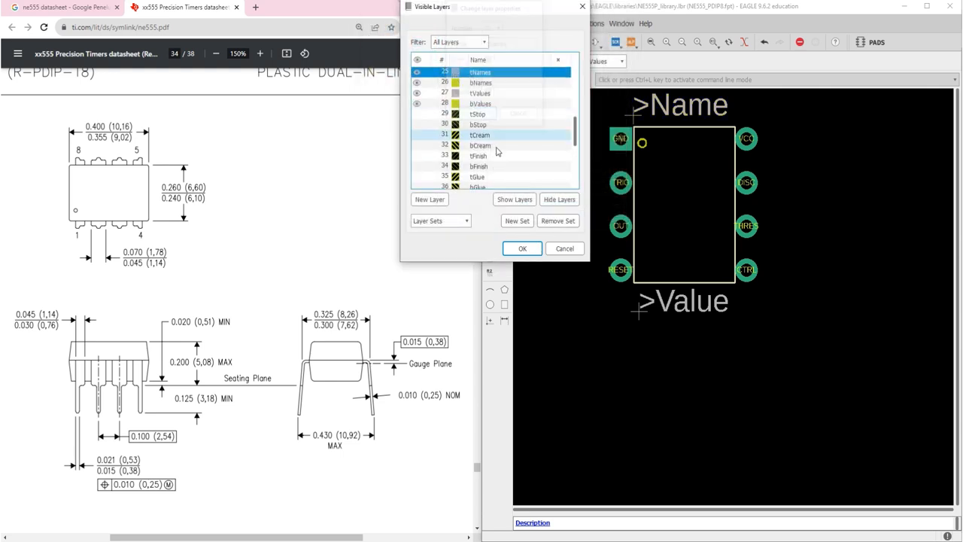
pyautogui.click(523, 248)
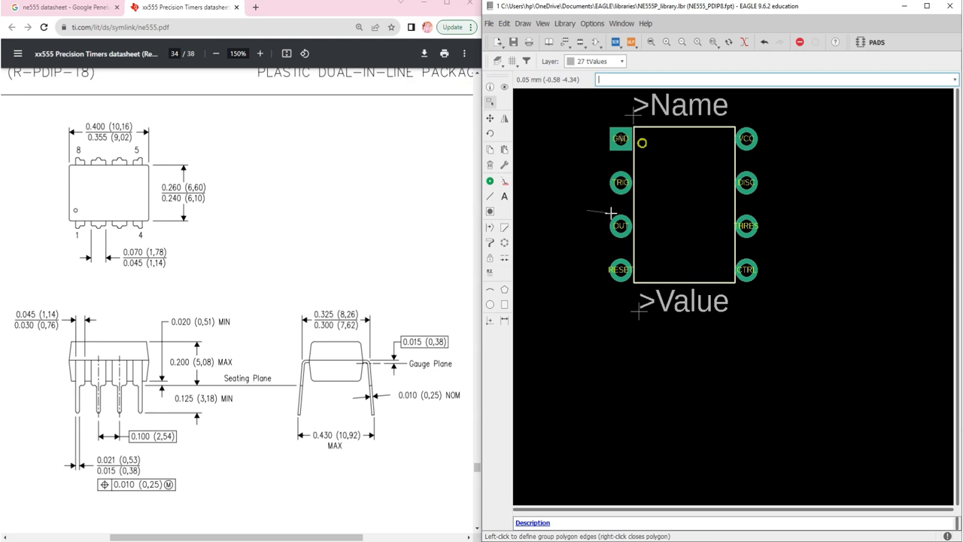
# Set the size of the >Name text to 0.6096 in its properties
pyautogui.click(490, 86)
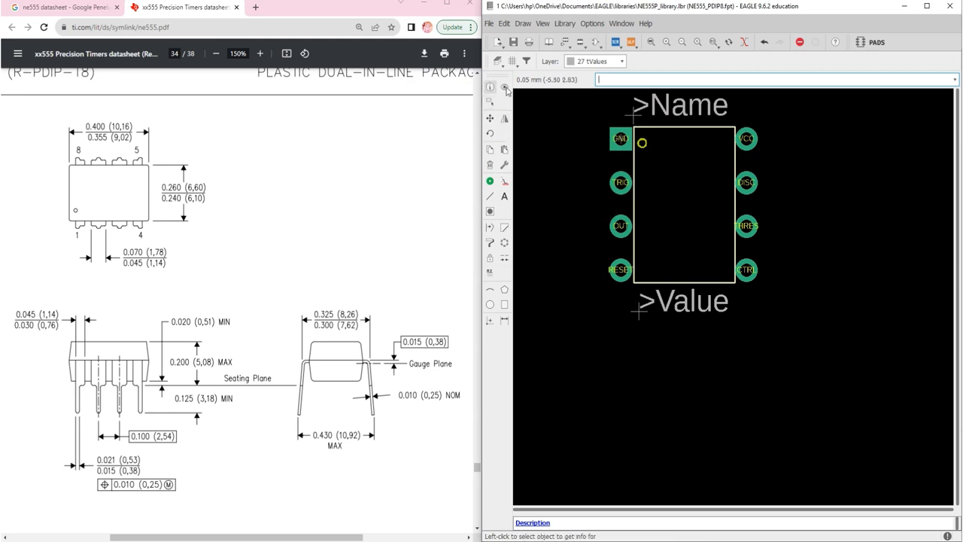
pyautogui.click(639, 113)
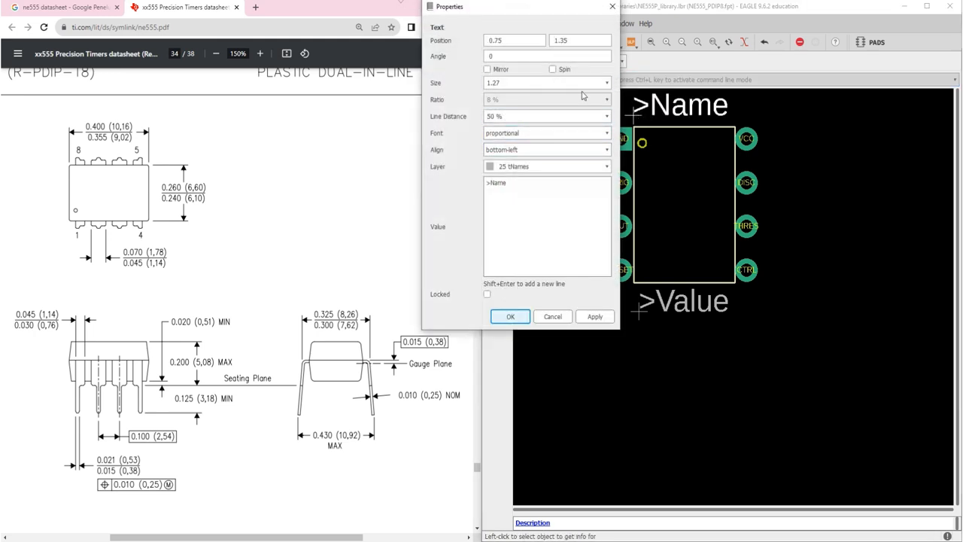
pyautogui.click(606, 83)
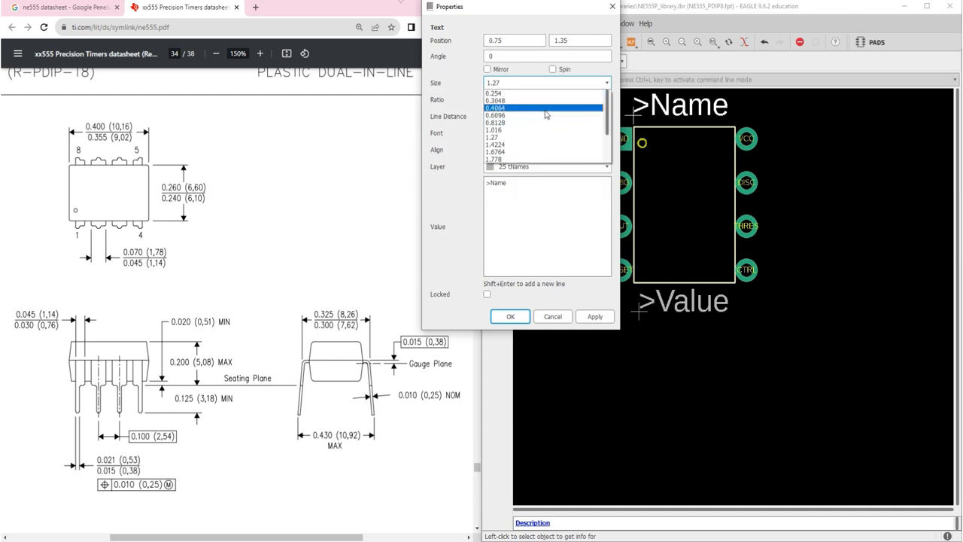
pyautogui.click(546, 116)
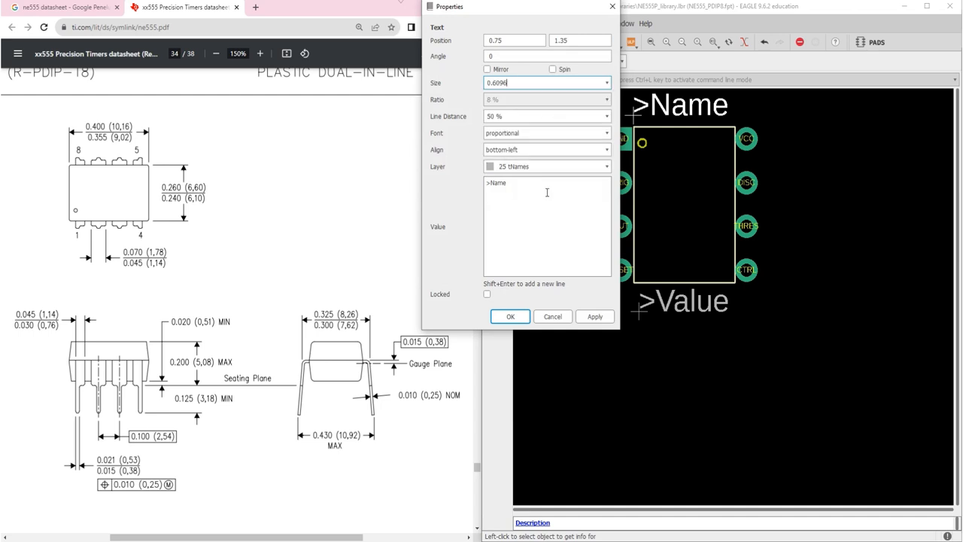
pyautogui.click(525, 313)
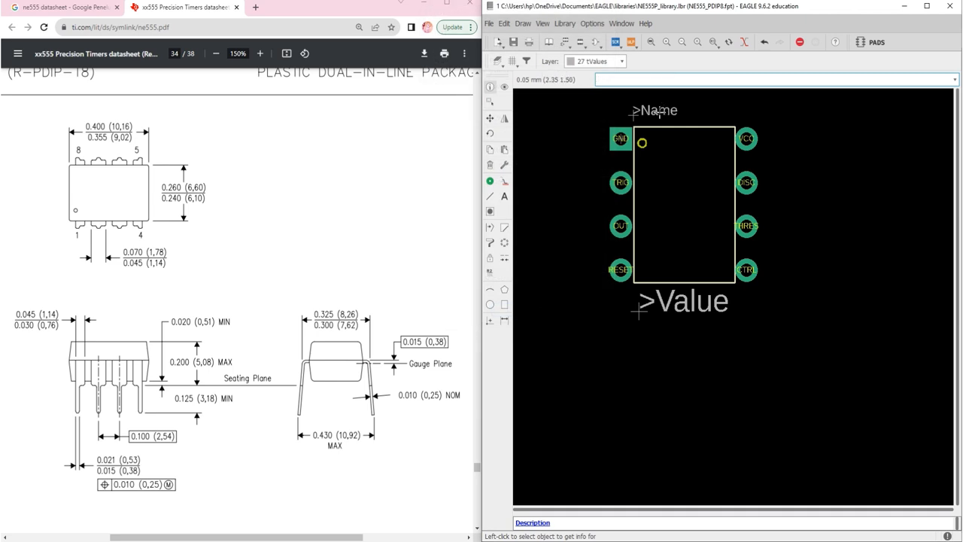
# Move the >Name text along the upper edge of the body outline to about (2.25 1.20)
pyautogui.click(493, 99)
pyautogui.click(490, 118)
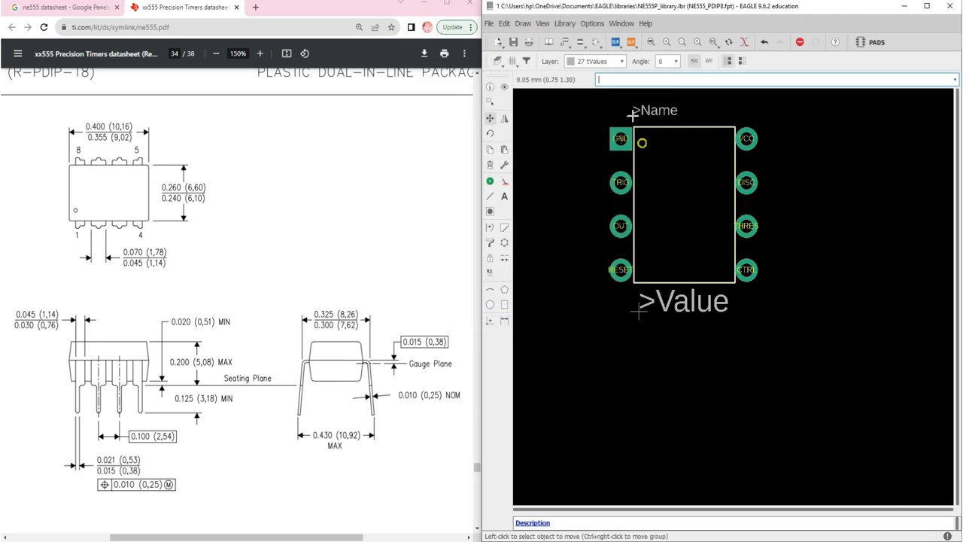
pyautogui.click(634, 115)
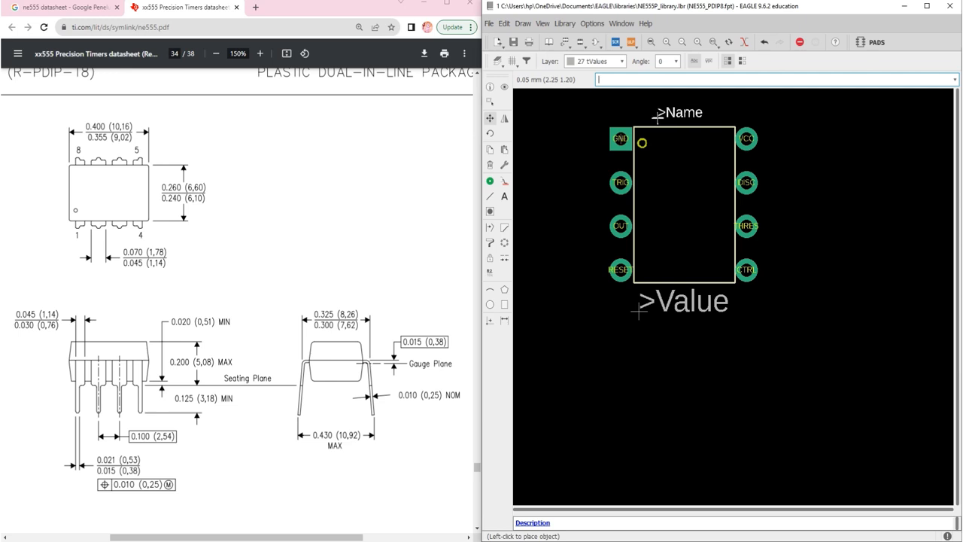
pyautogui.click(658, 117)
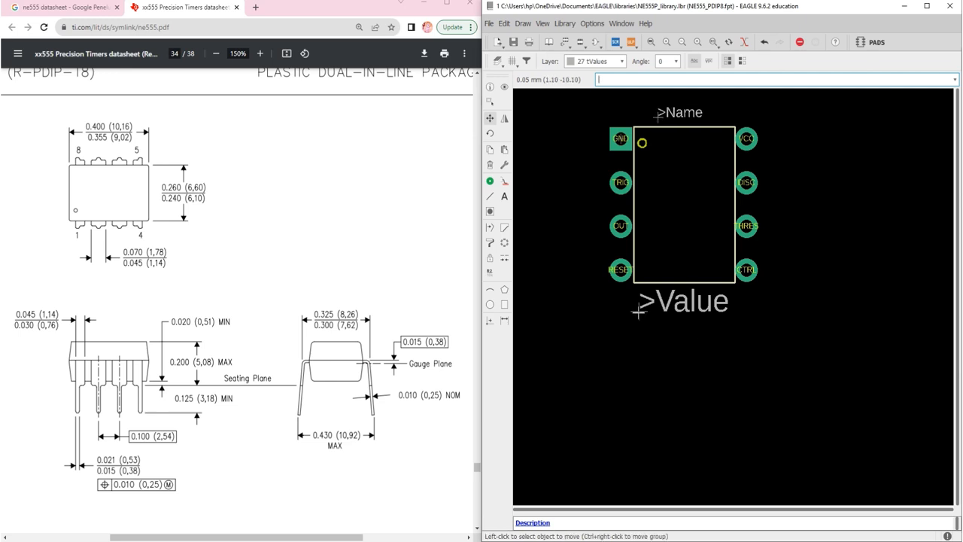
# Set the size of the >Value text to 0.6096 in its properties
pyautogui.click(490, 87)
pyautogui.click(639, 309)
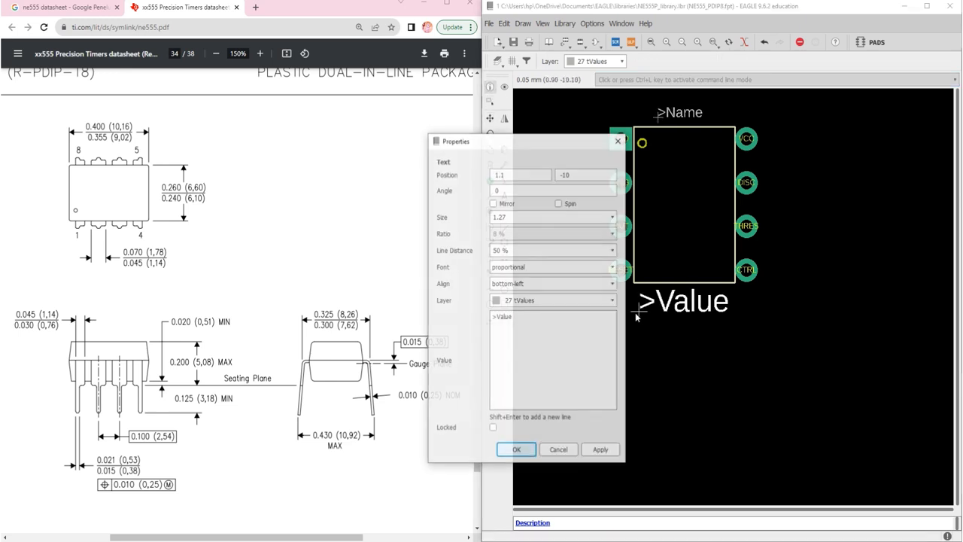
pyautogui.click(611, 220)
pyautogui.click(567, 249)
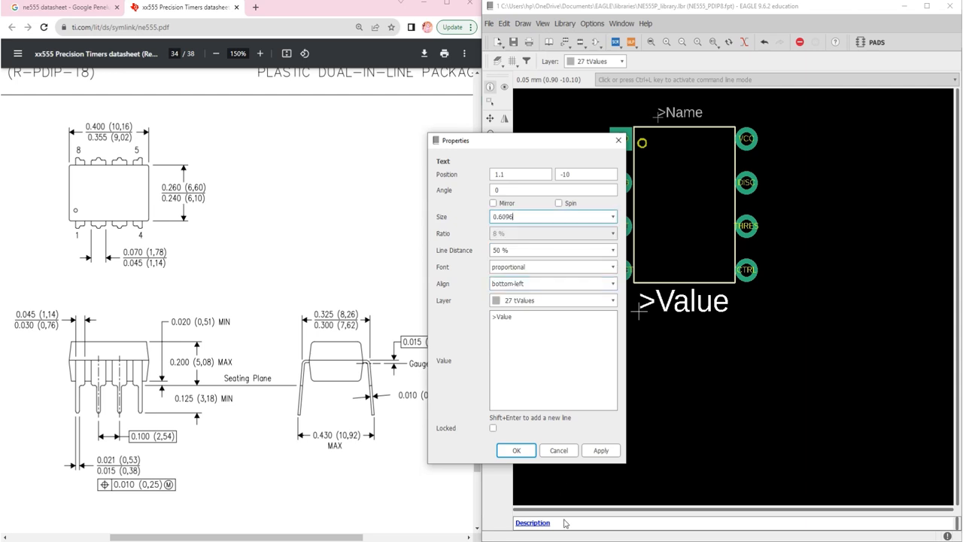
pyautogui.click(517, 450)
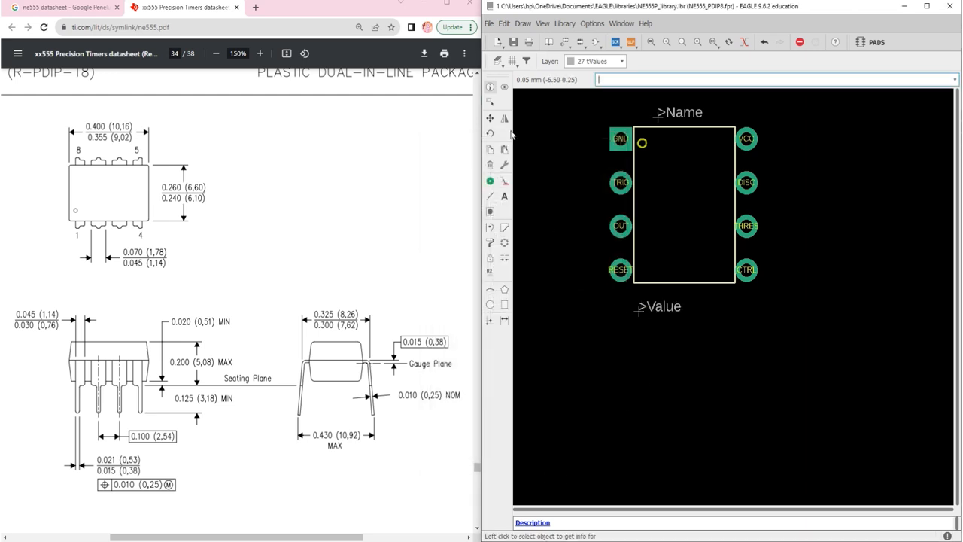
# Move the >Value text just below the body outline to about (2.60 -9.40), and save the library
pyautogui.click(490, 118)
pyautogui.click(639, 310)
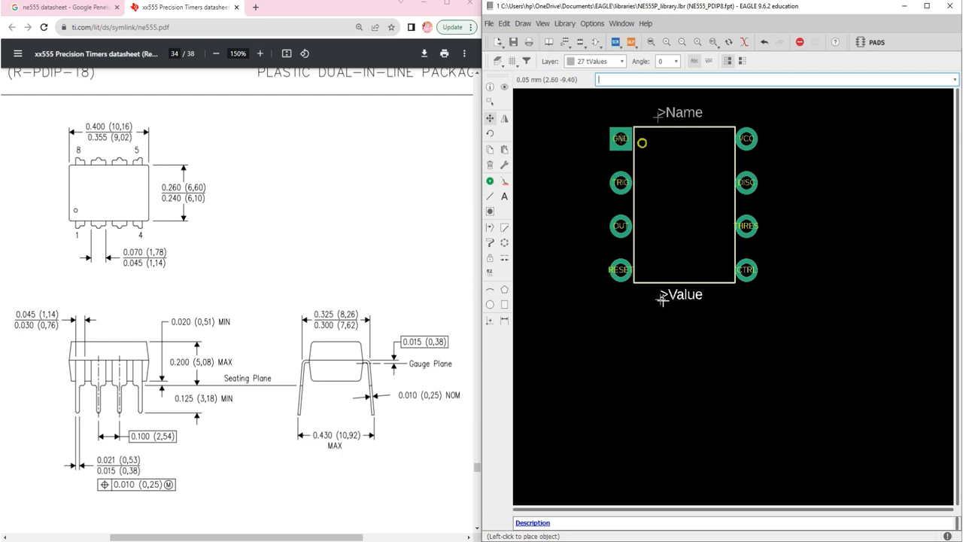
pyautogui.click(662, 300)
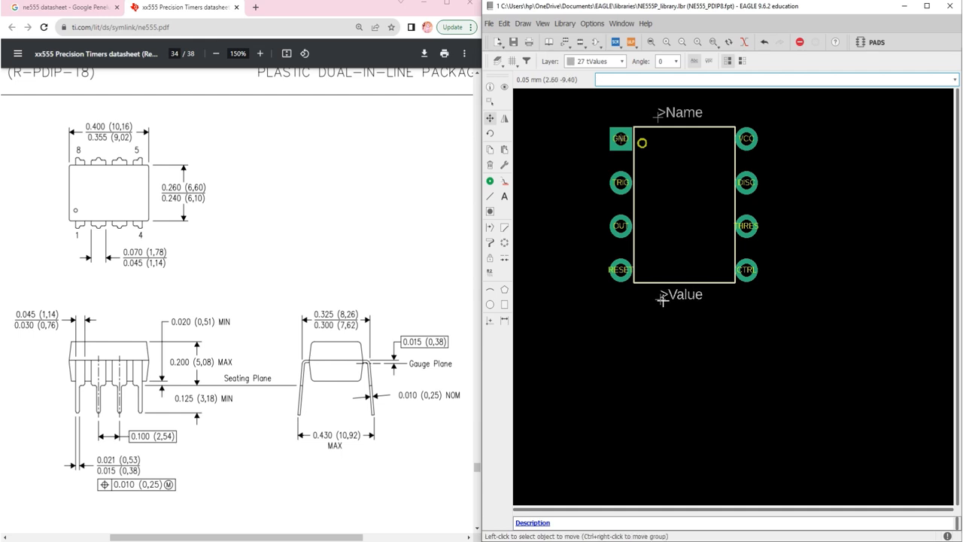
pyautogui.click(651, 42)
pyautogui.hotkey('ctrl', 's')
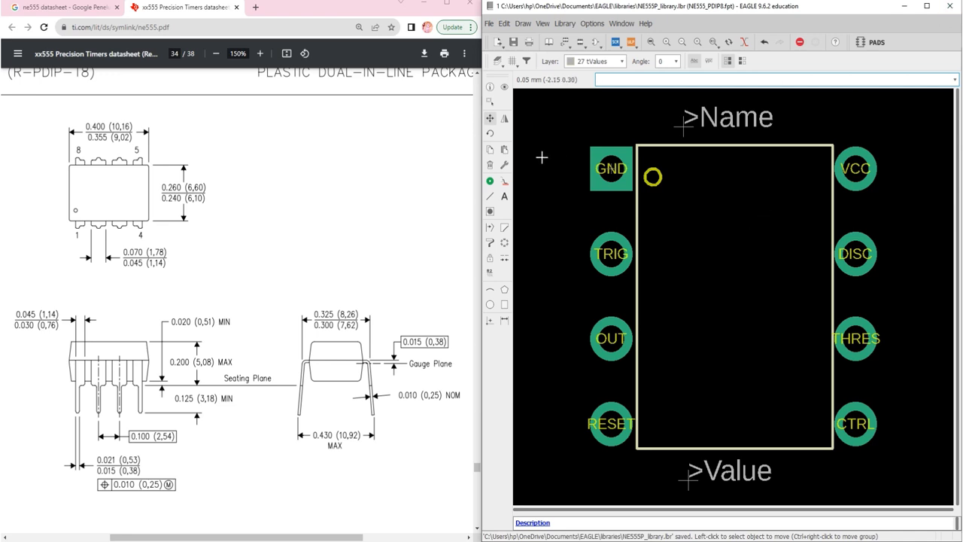
# Switch to Chrome, search for "ne555 eagle library" in a new tab, and open SnapEDA's NE555P part page
pyautogui.click(255, 7)
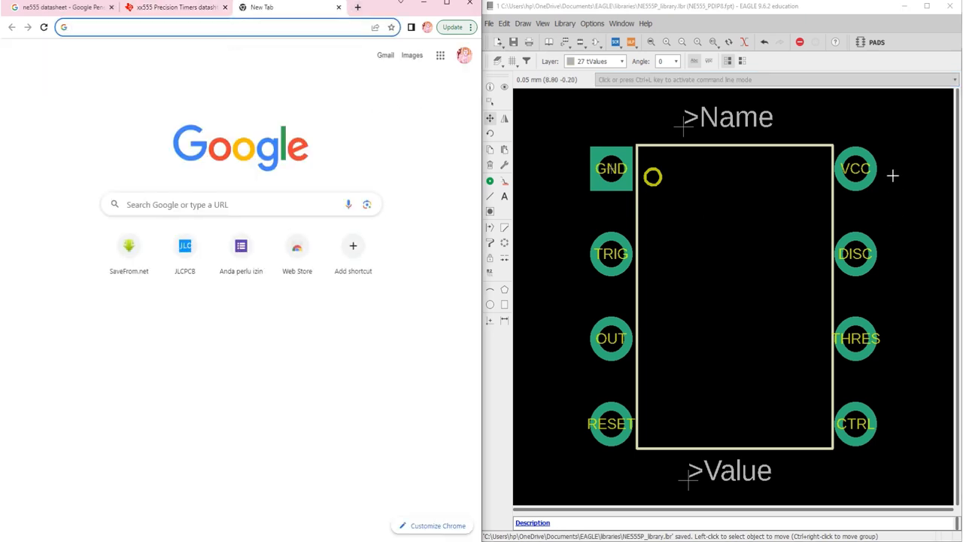
pyautogui.click(448, 6)
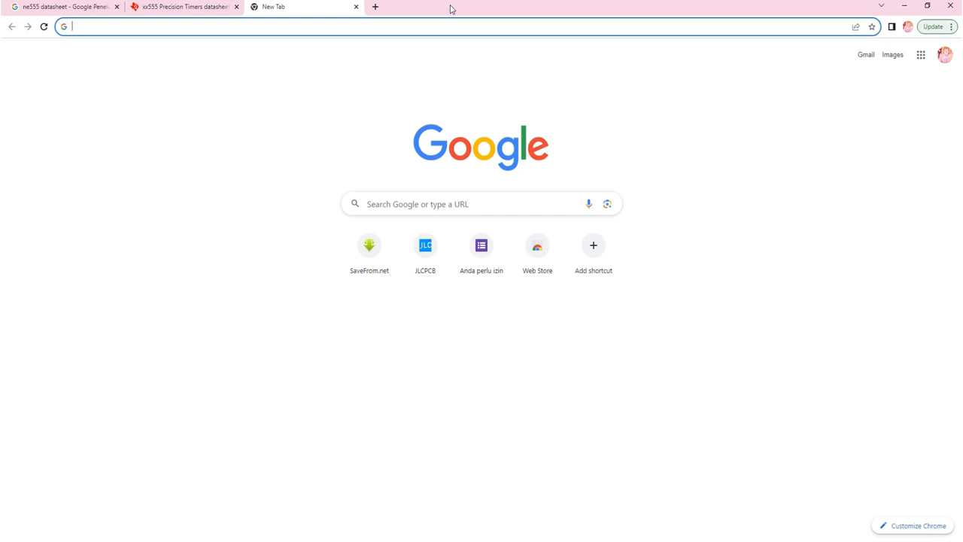
pyautogui.write('NE')
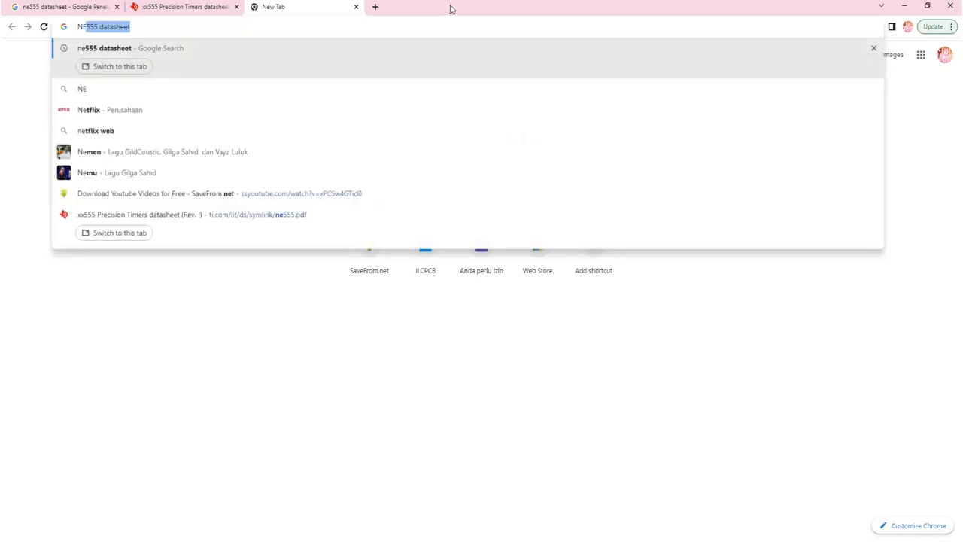
pyautogui.write('555 eag')
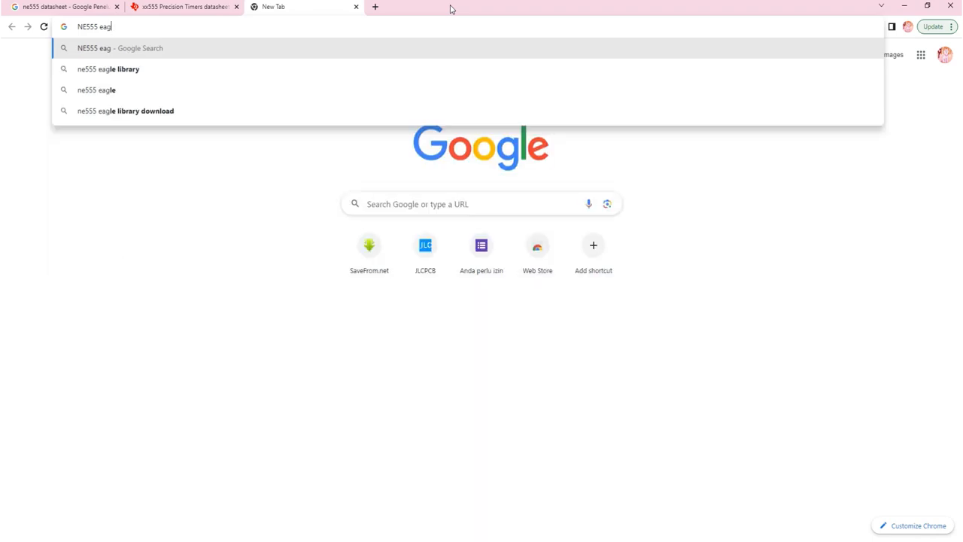
pyautogui.press('Down')
pyautogui.press('Return')
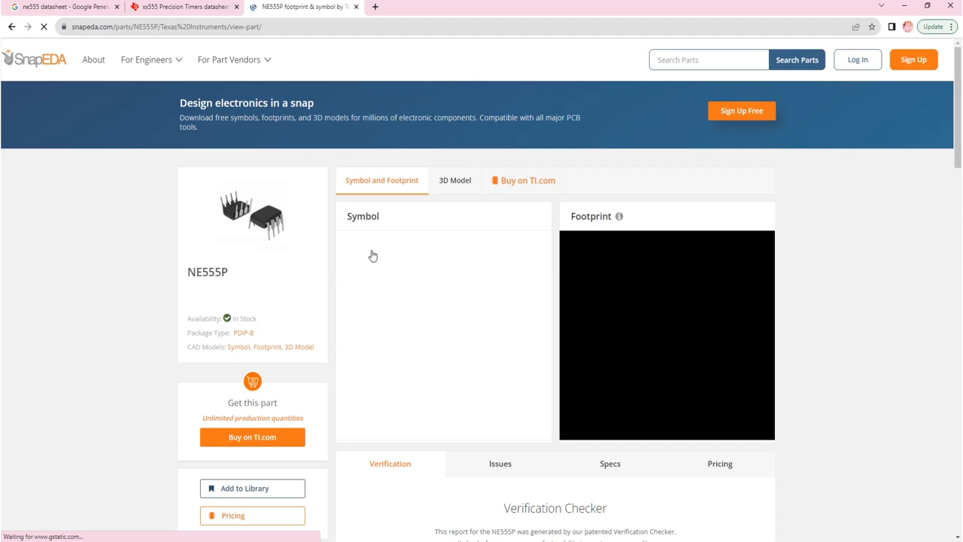
# Request the NE555P symbol and footprint download, choosing EAGLE as the format
pyautogui.scroll(-1, 450, 231)
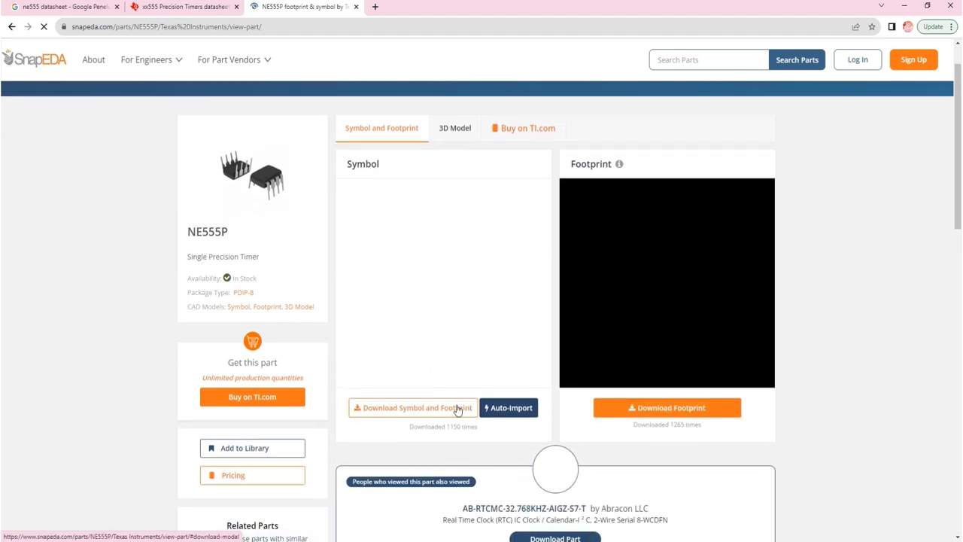
pyautogui.click(410, 410)
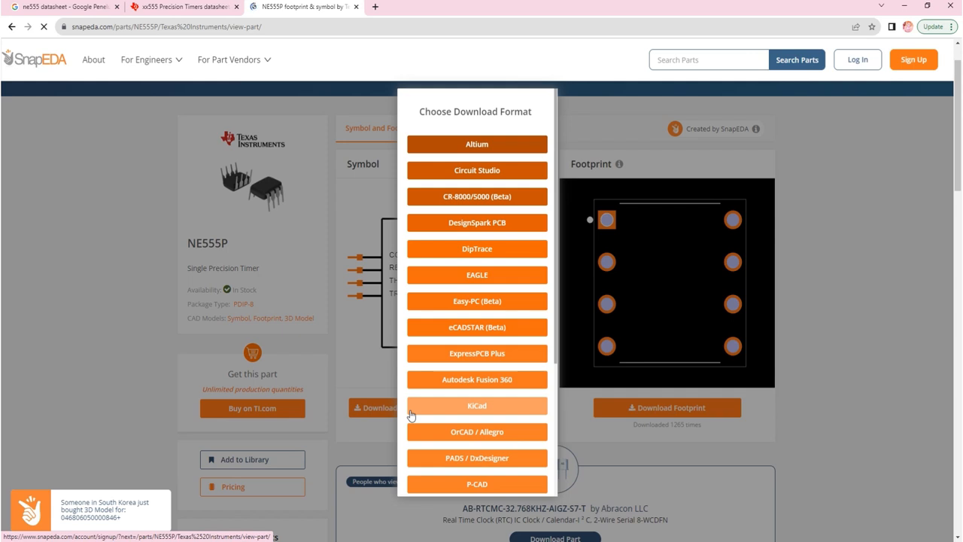
pyautogui.click(489, 284)
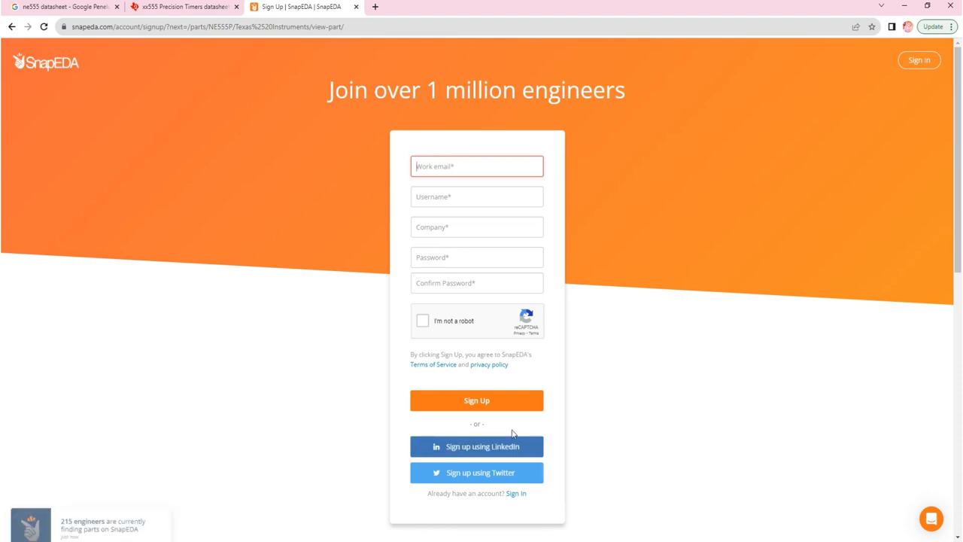
# Sign in to the existing SnapEDA account with the username and account password, and dismiss the browser's password warning
pyautogui.click(523, 495)
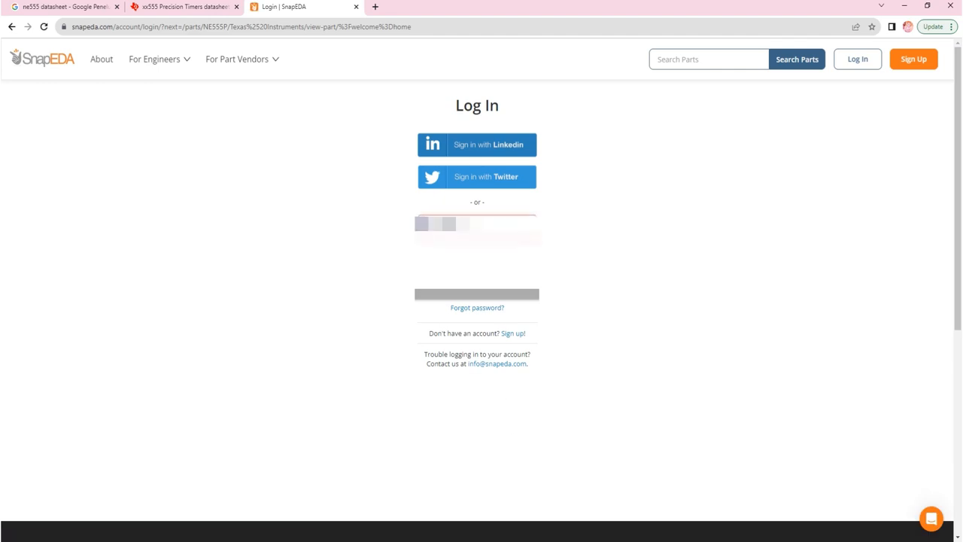
pyautogui.write('****')
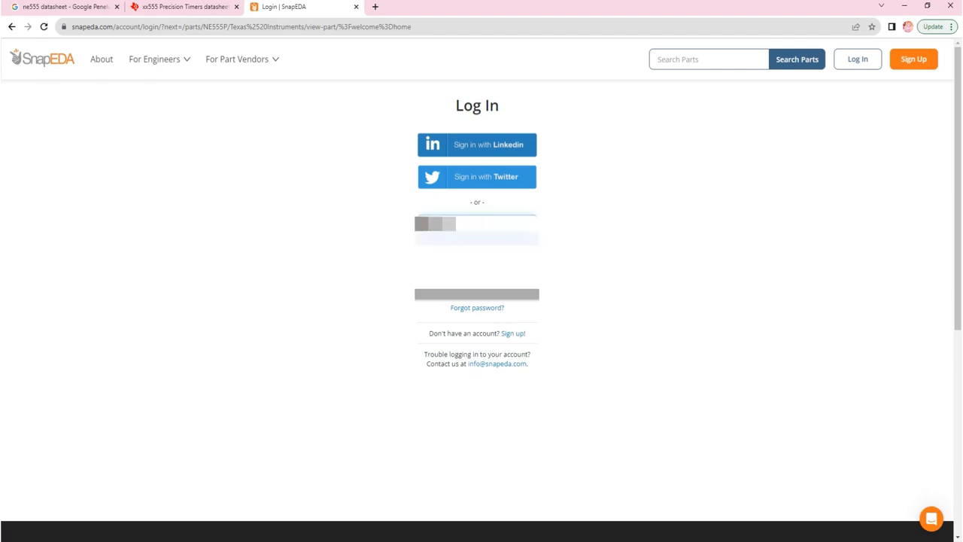
pyautogui.write('*')
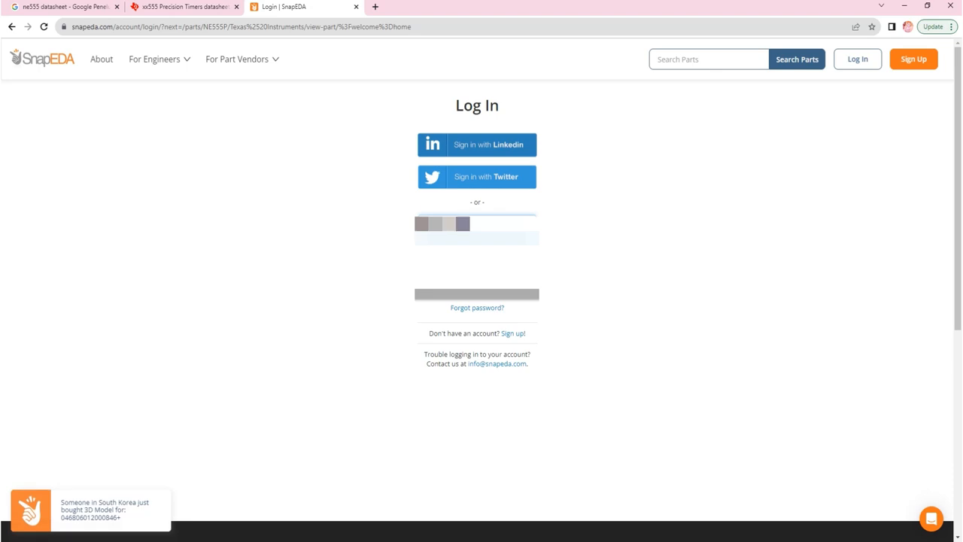
pyautogui.write('***')
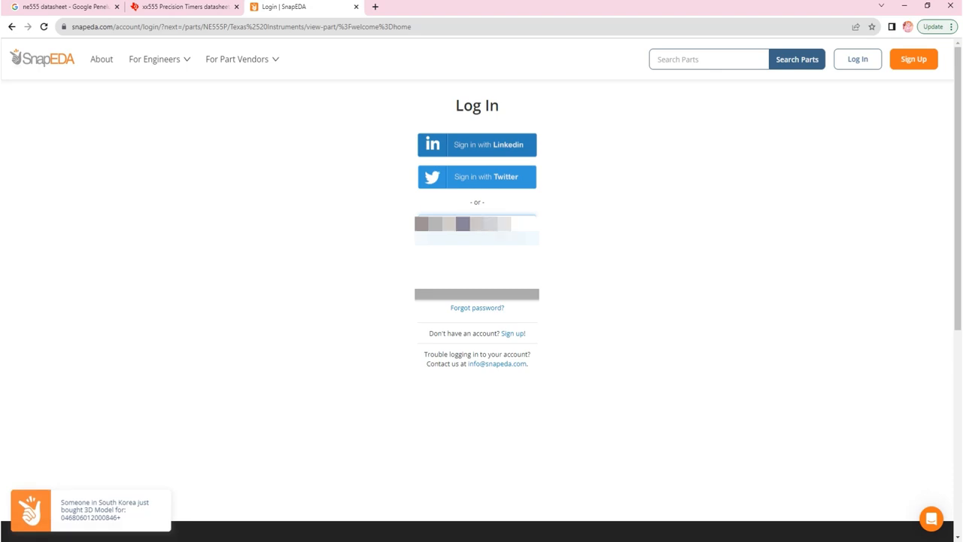
pyautogui.press('Tab')
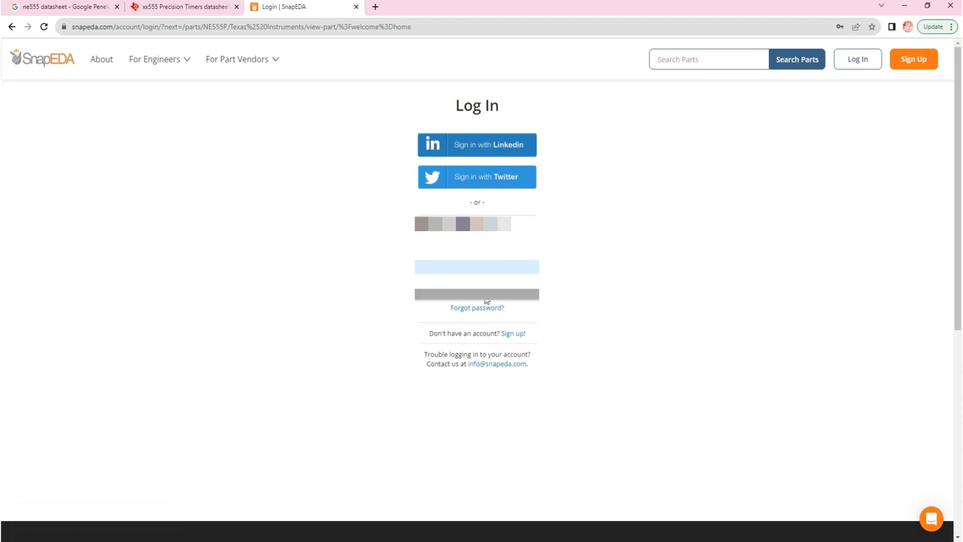
pyautogui.click(485, 294)
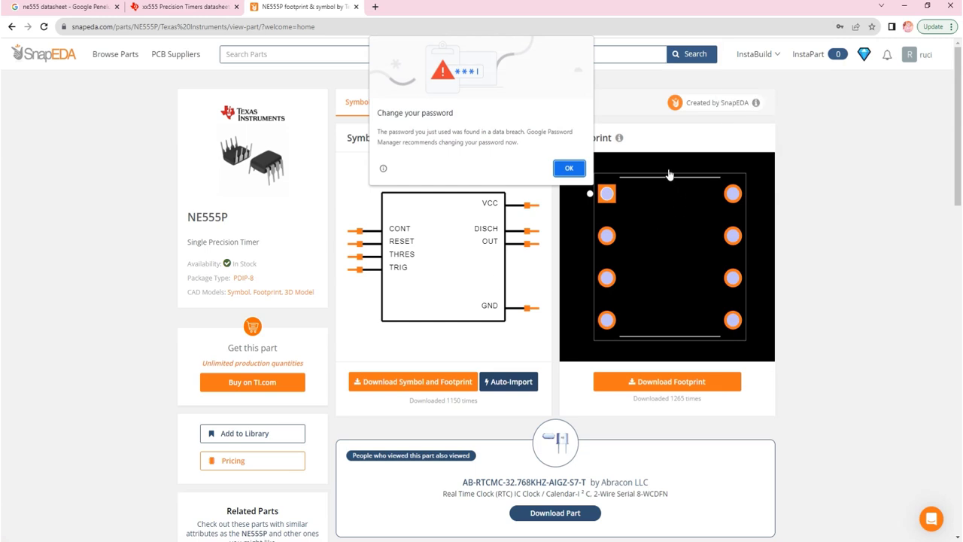
pyautogui.click(563, 169)
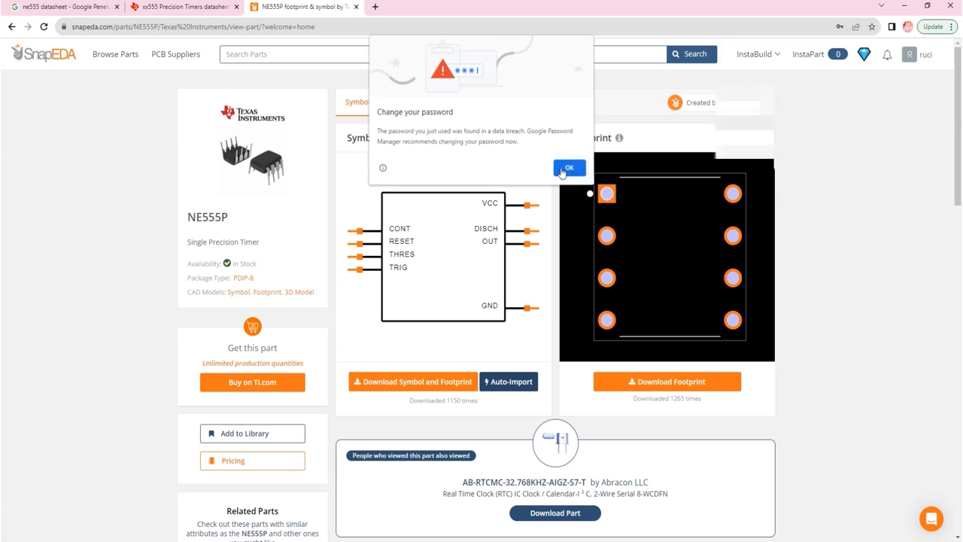
pyautogui.click(857, 178)
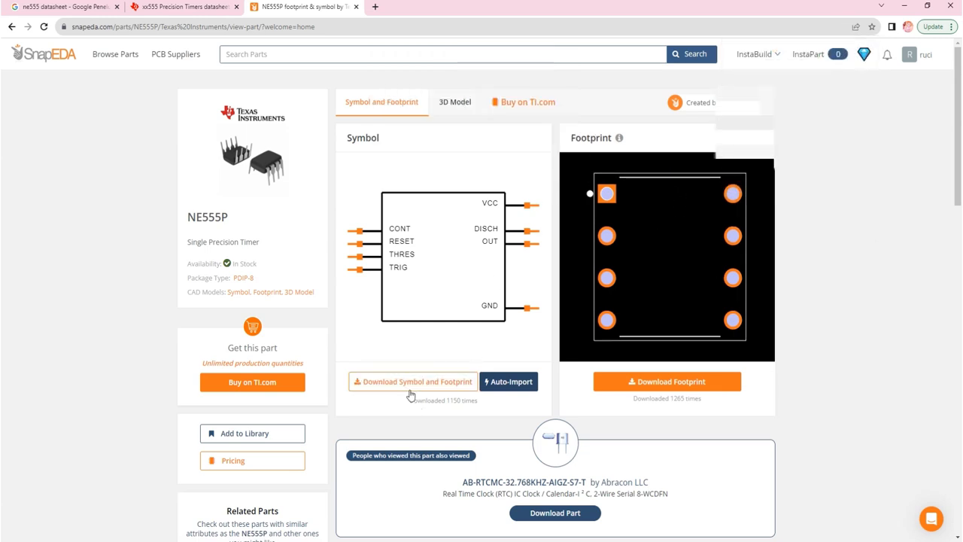
# Download the NE555P symbol and footprint as an EAGLE library and show NE555P (1).lbr in the Downloads folder
pyautogui.click(434, 384)
pyautogui.click(471, 275)
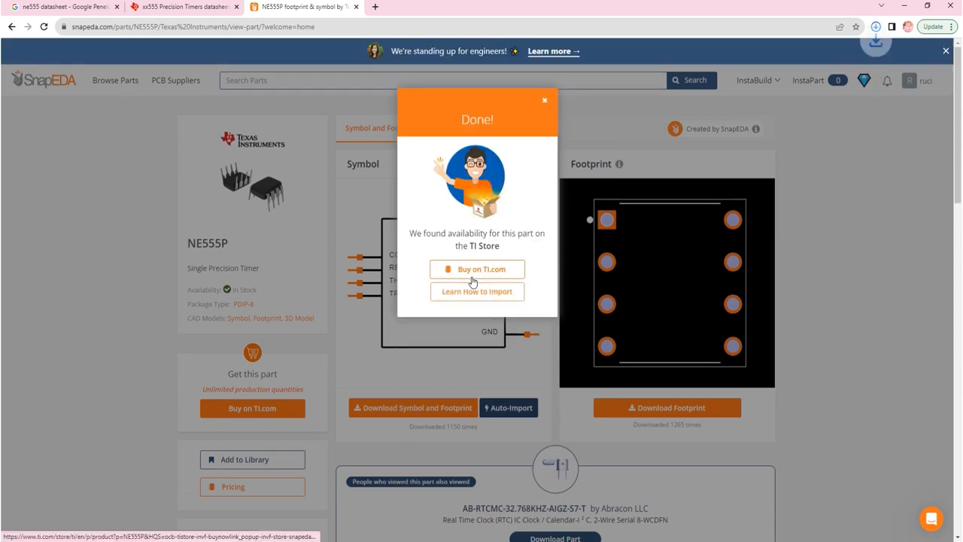
pyautogui.click(875, 28)
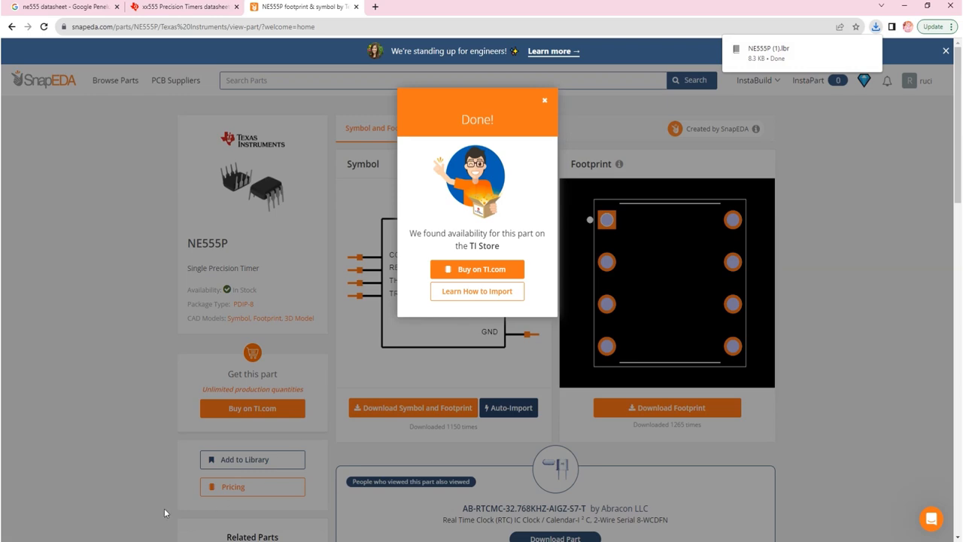
pyautogui.moveTo(793, 70)
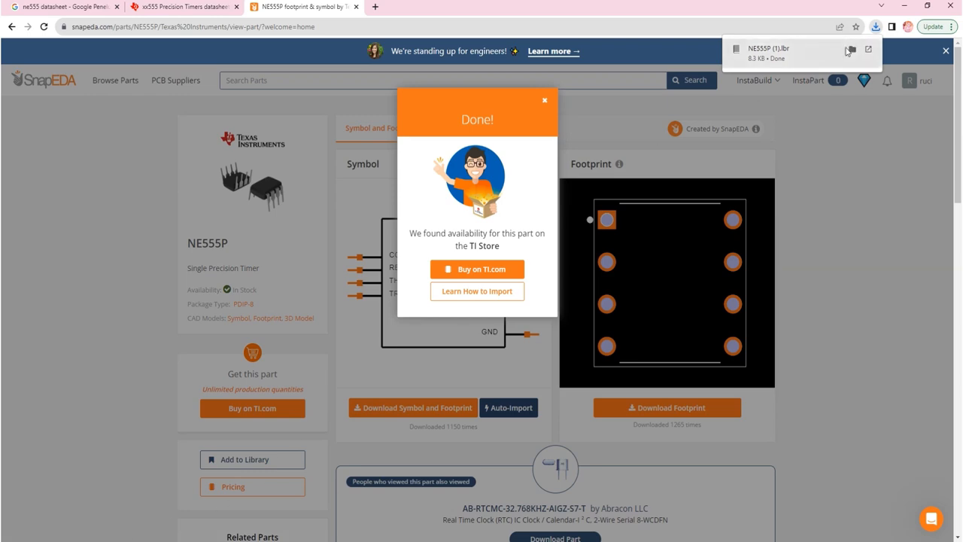
pyautogui.click(853, 50)
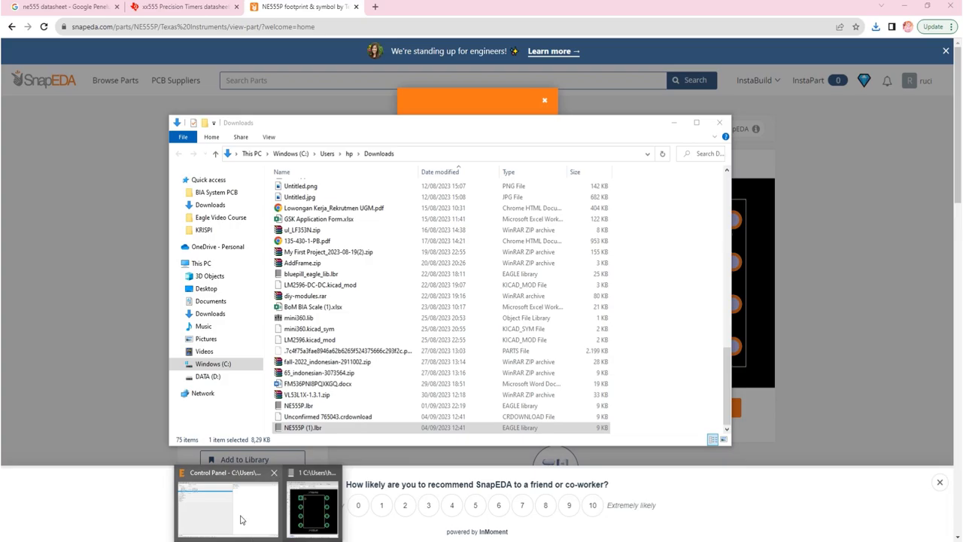
# Place the EAGLE Control Panel beside the Downloads folder and copy NE555P (1).lbr into EAGLE's libraries folder
pyautogui.click(241, 520)
pyautogui.moveTo(505, 8); pyautogui.dragTo(961, 23)
pyautogui.click(90, 181)
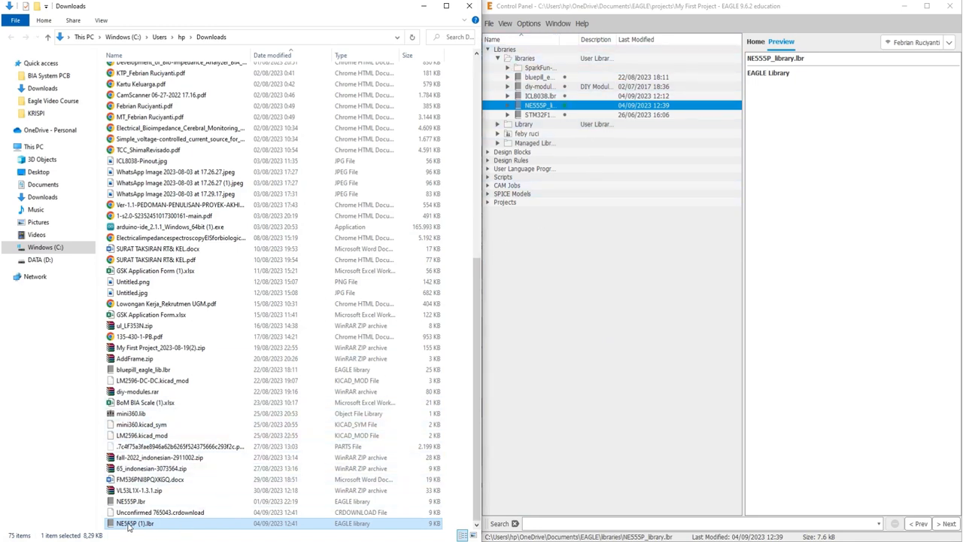
pyautogui.moveTo(128, 526); pyautogui.dragTo(531, 64)
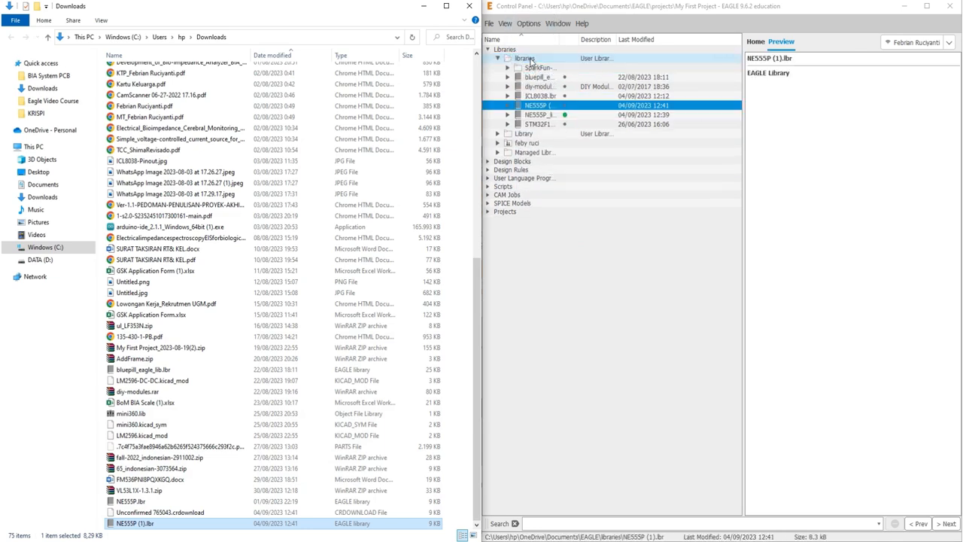
# Mark the NE555P (1).lbr library as in use, and maximize the EAGLE Control Panel
pyautogui.rightClick(548, 111)
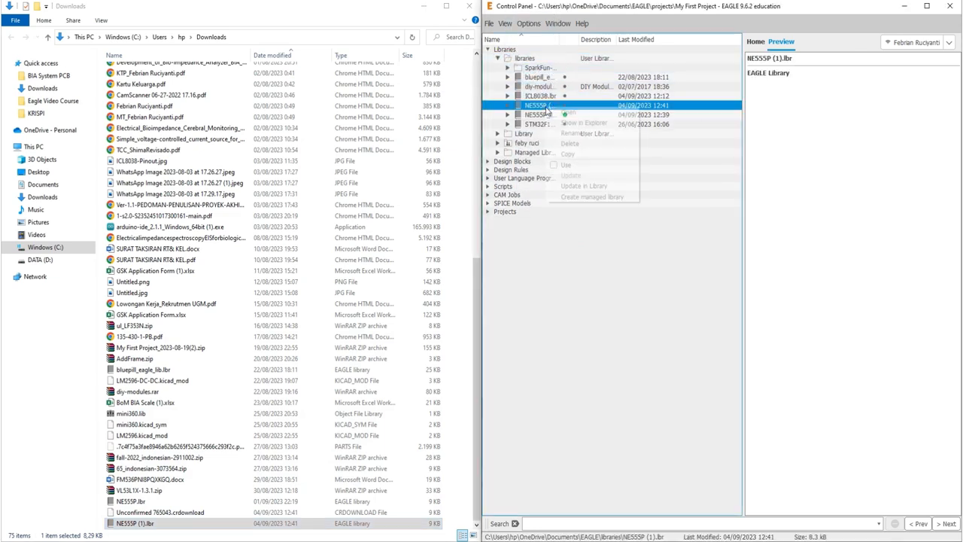
pyautogui.click(566, 170)
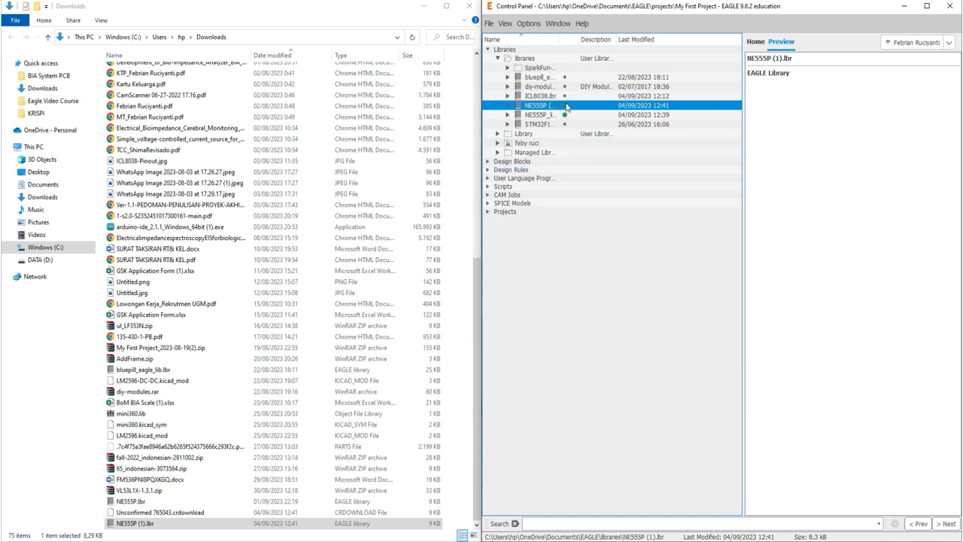
pyautogui.click(927, 6)
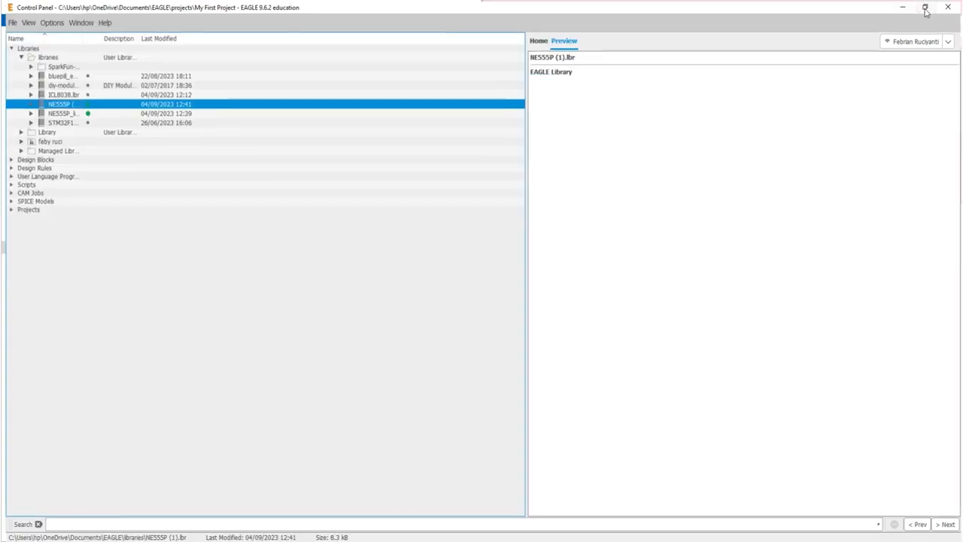
pyautogui.click(101, 174)
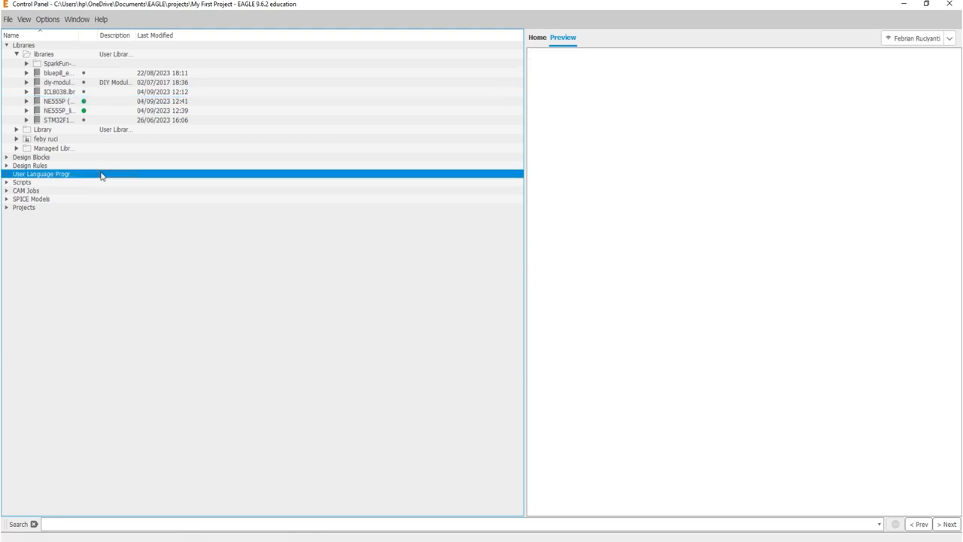